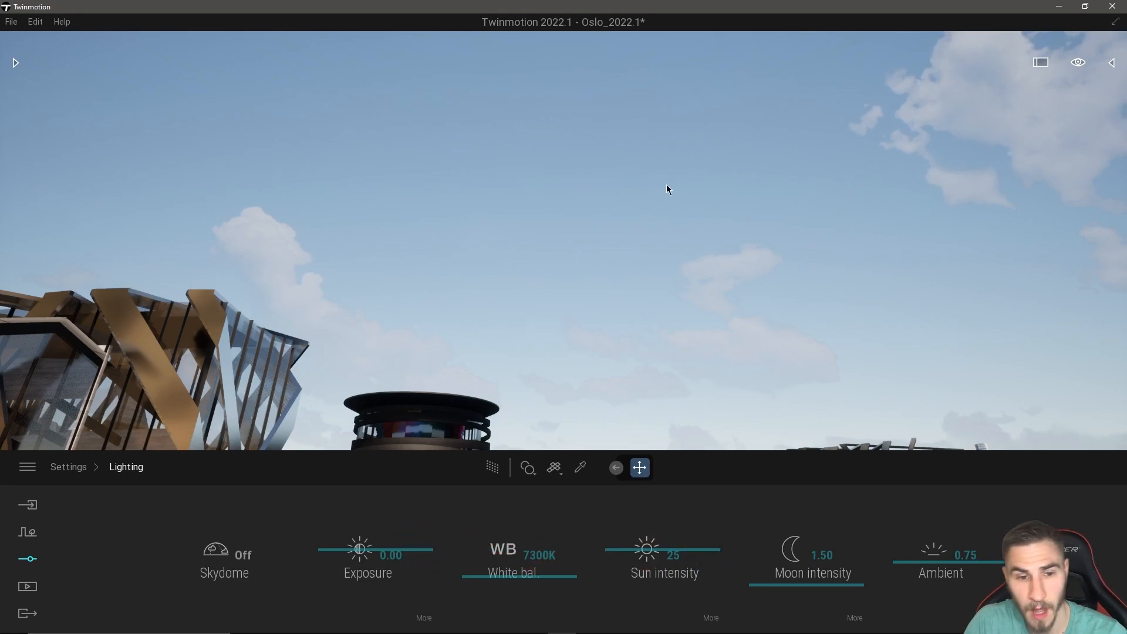
left_click(28, 506)
right_click_drag(446, 210, 586, 279)
key("s")
key("s")
key("a")
right_click_drag(933, 249, 811, 248)
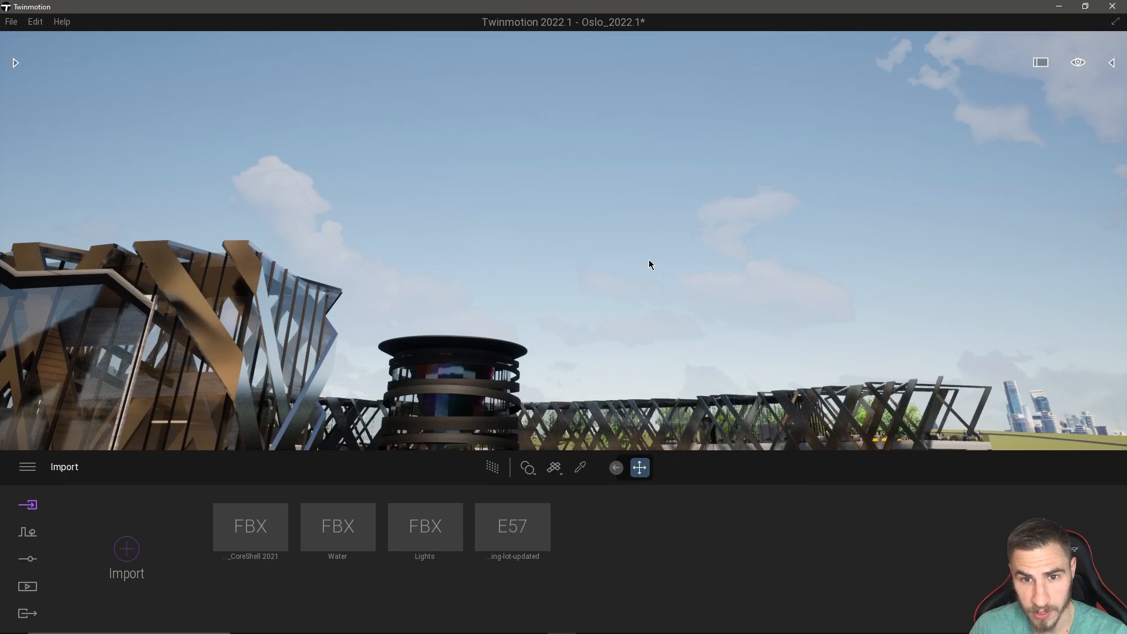
right_click_drag(750, 329, 660, 317)
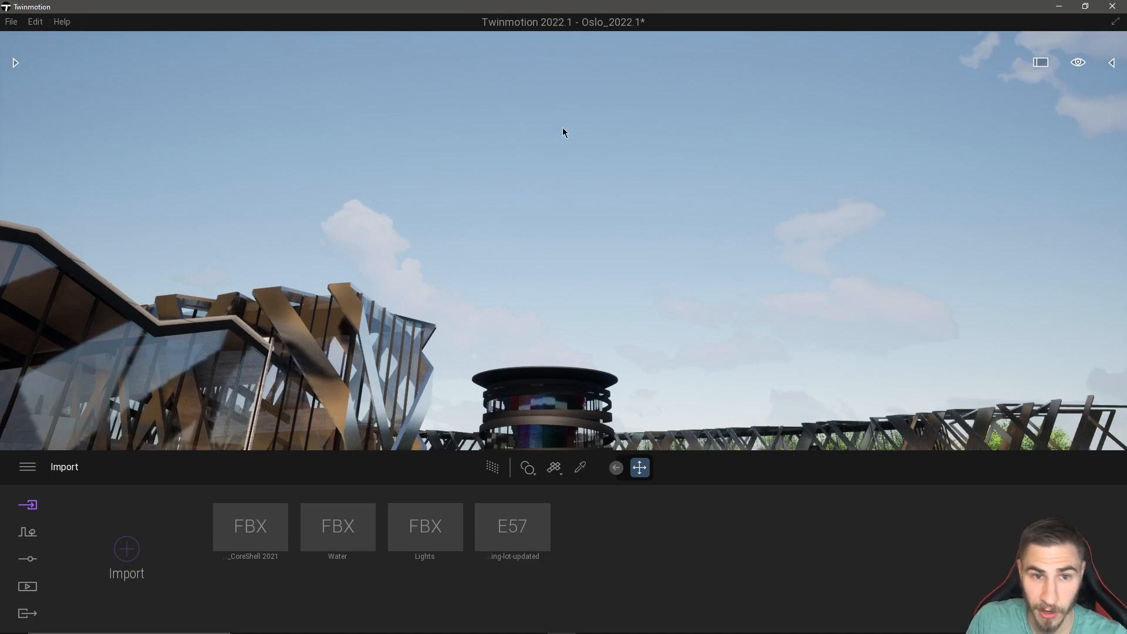
mouse_move(743, 224)
right_mouse_down()
mouse_move(744, 305)
mouse_move(743, 224)
mouse_move(763, 241)
mouse_move(757, 234)
right_mouse_up()
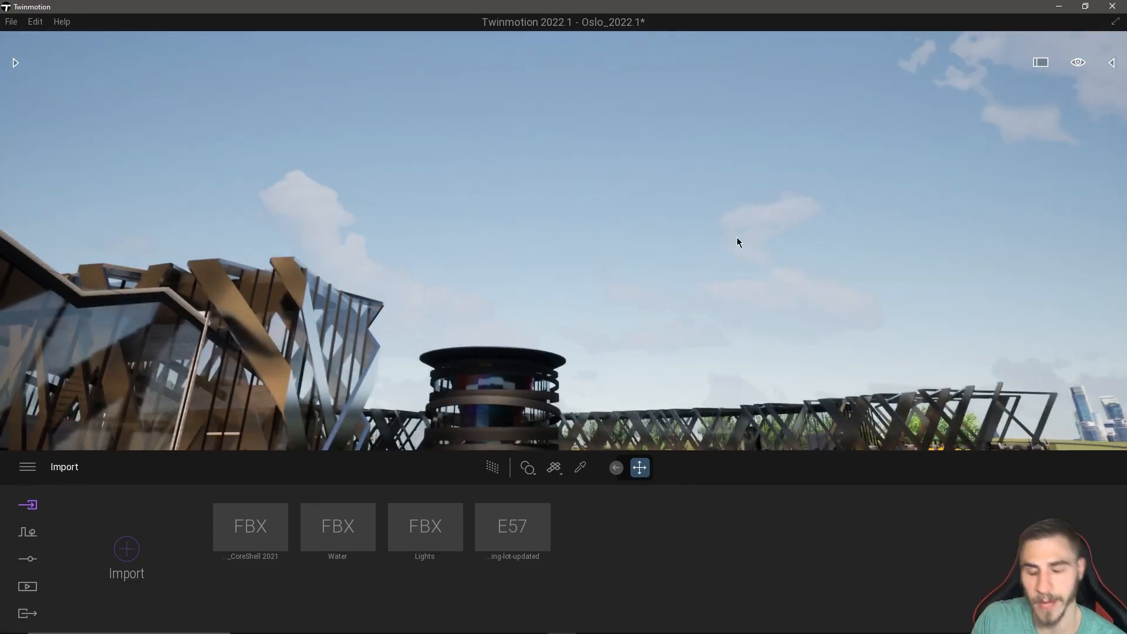
mouse_move(728, 233)
right_mouse_down()
mouse_move(713, 233)
mouse_move(728, 233)
right_mouse_up()
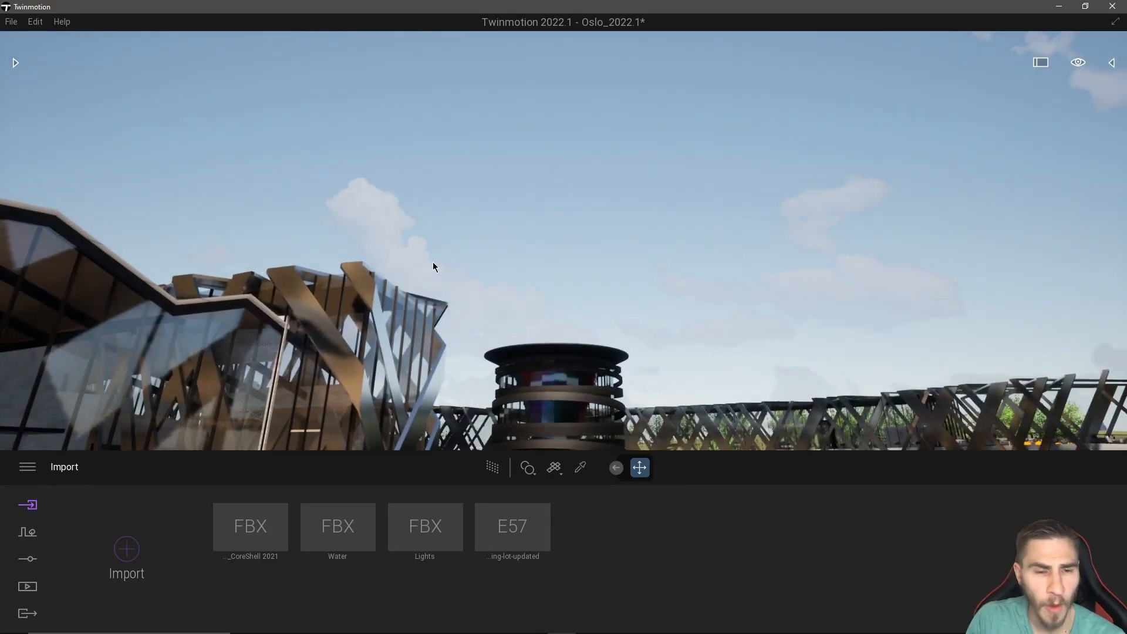
Open the library's Skydome category and look into its Morning and afternoon and Noon groups.
left_click(16, 63)
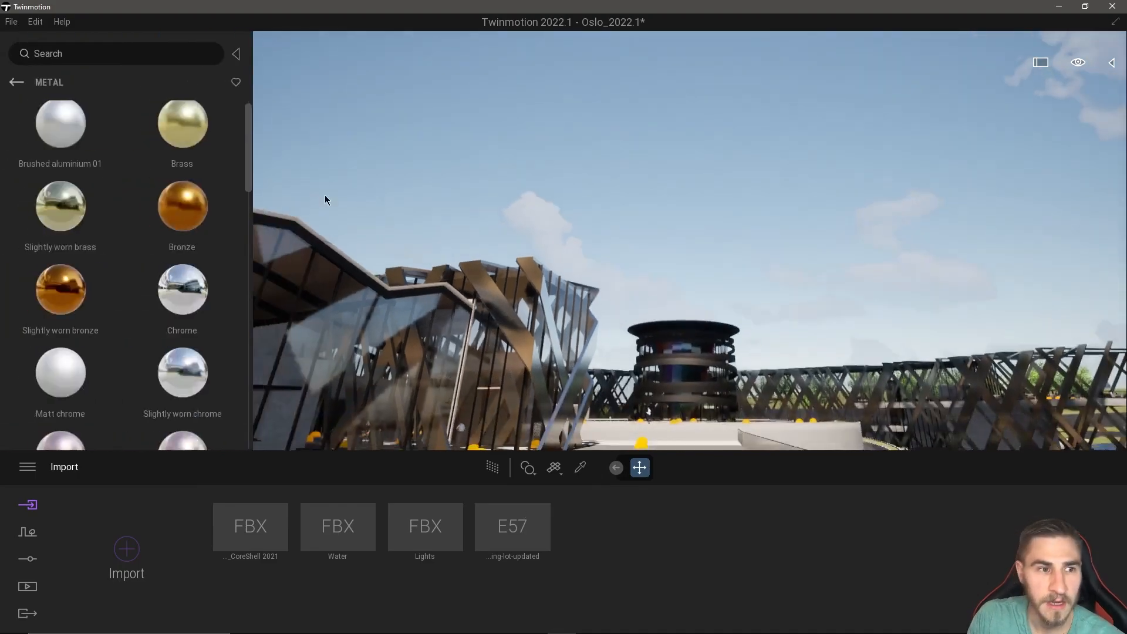
left_click(19, 83)
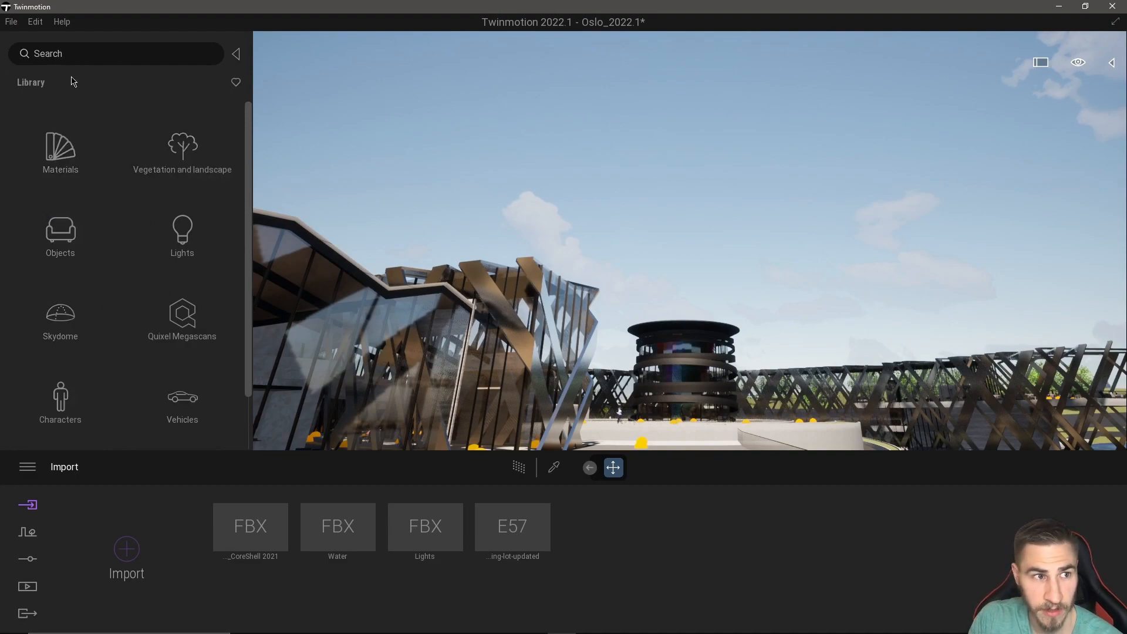
left_click(59, 322)
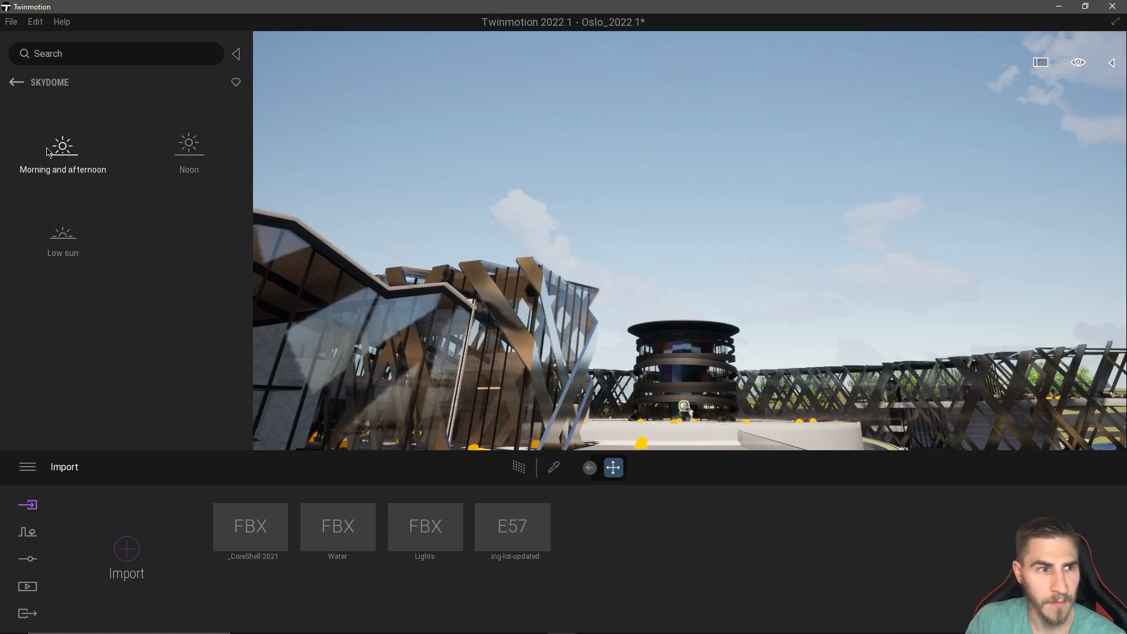
left_click(91, 156)
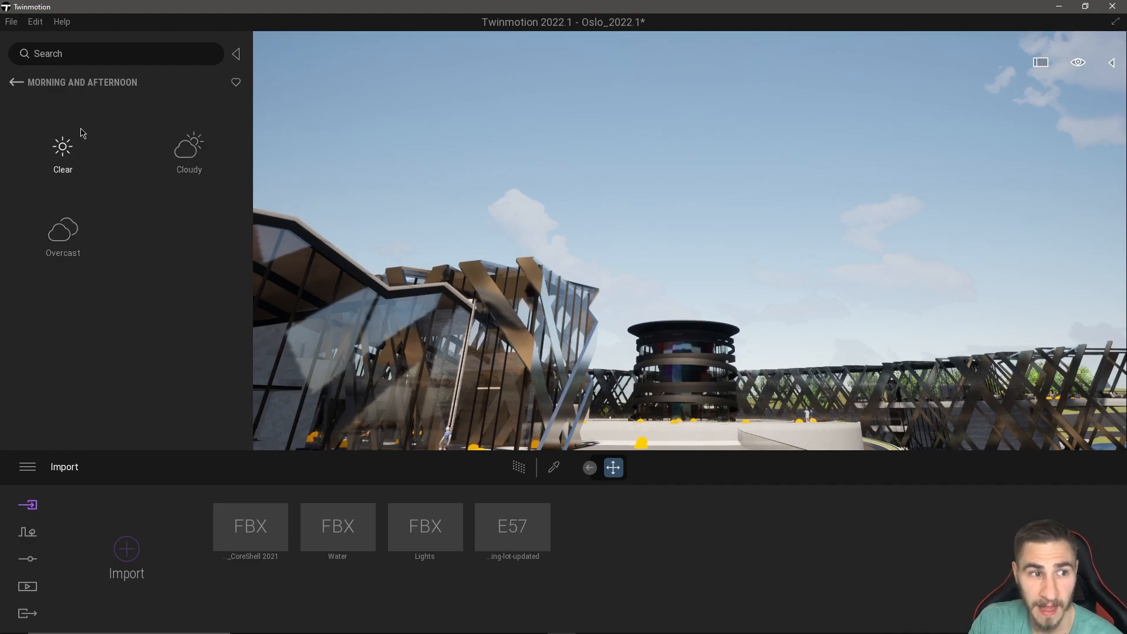
left_click(17, 82)
left_click(187, 154)
left_click(17, 82)
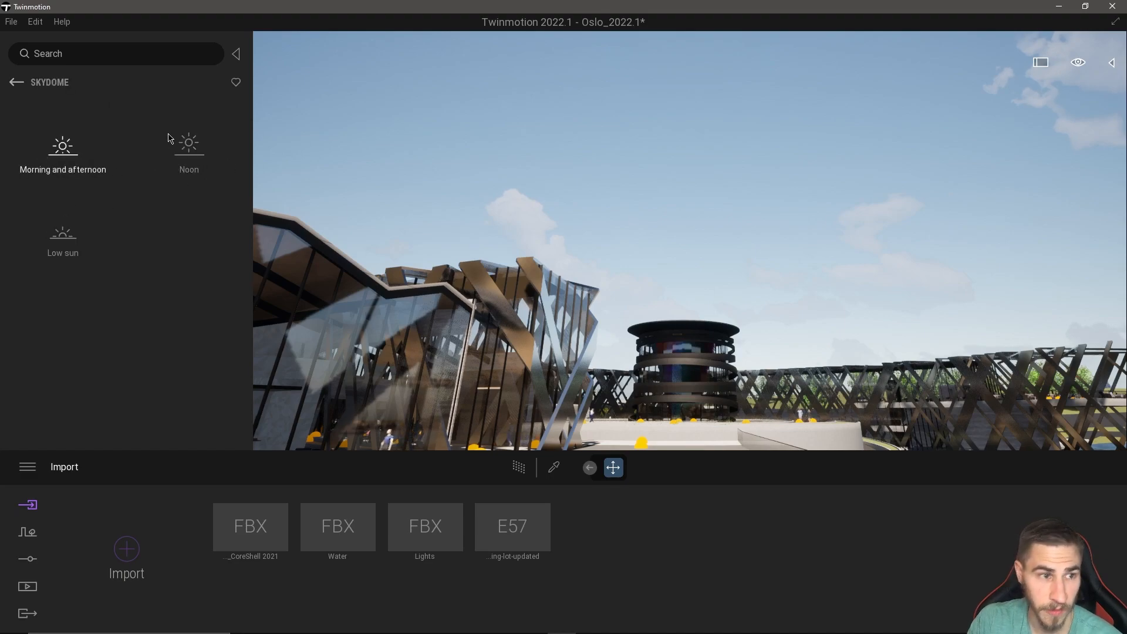
Open the Clear group of the Low sun skydomes and examine the previews of the available skies.
left_click(62, 238)
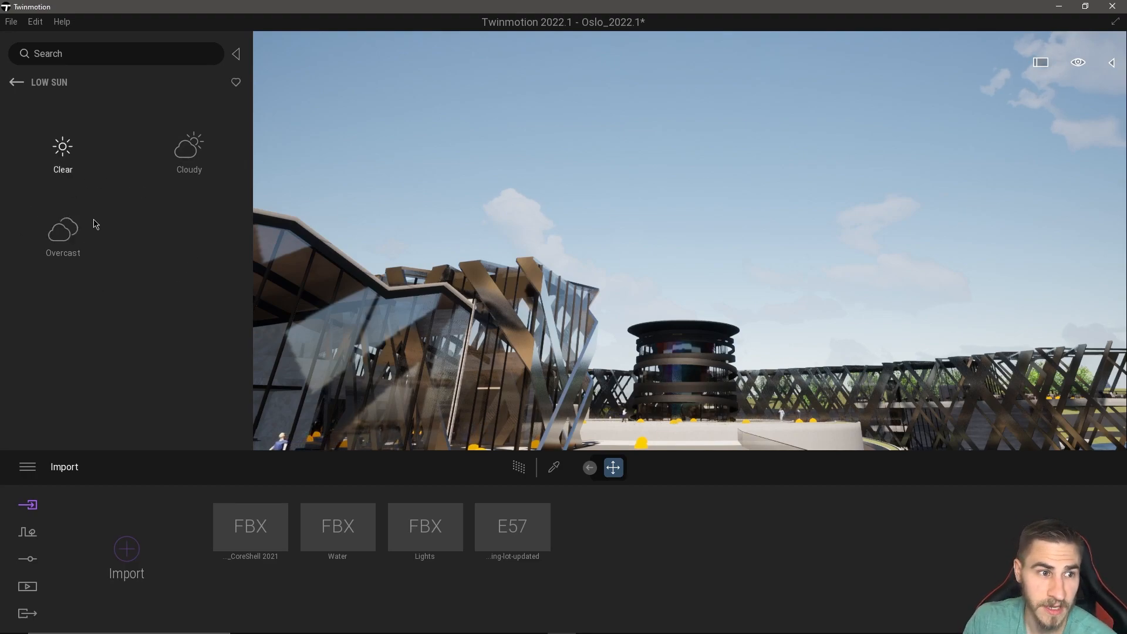
left_click(102, 142)
scroll(157, 155, "down", 2)
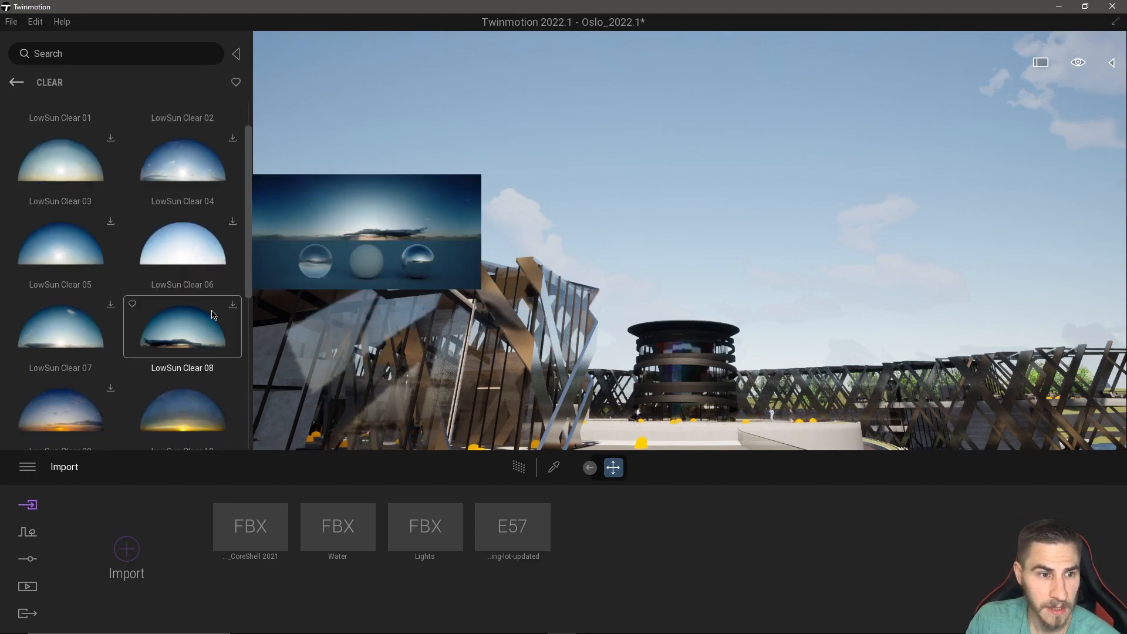
scroll(212, 315, "down", 2)
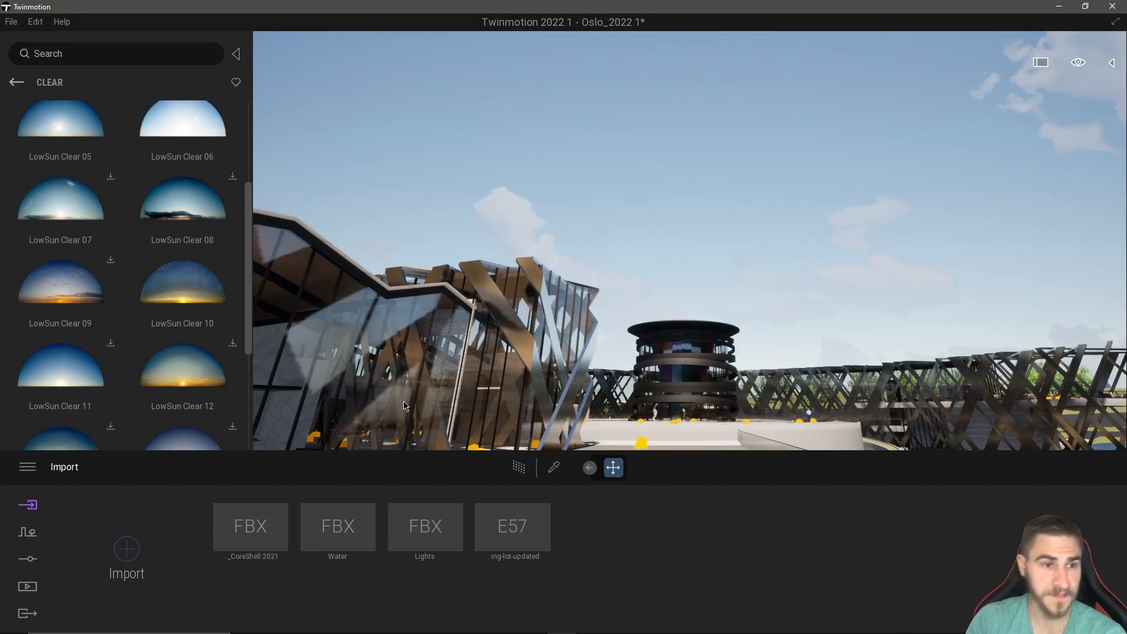
scroll(94, 264, "up", 3)
mouse_move(98, 228)
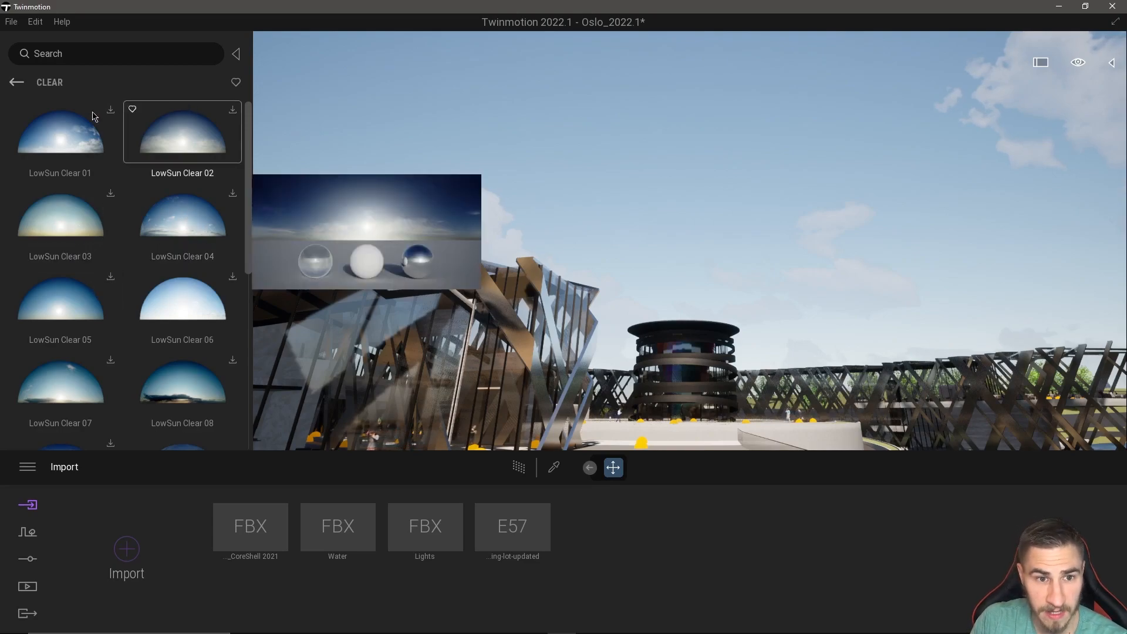
scroll(204, 272, "down", 2)
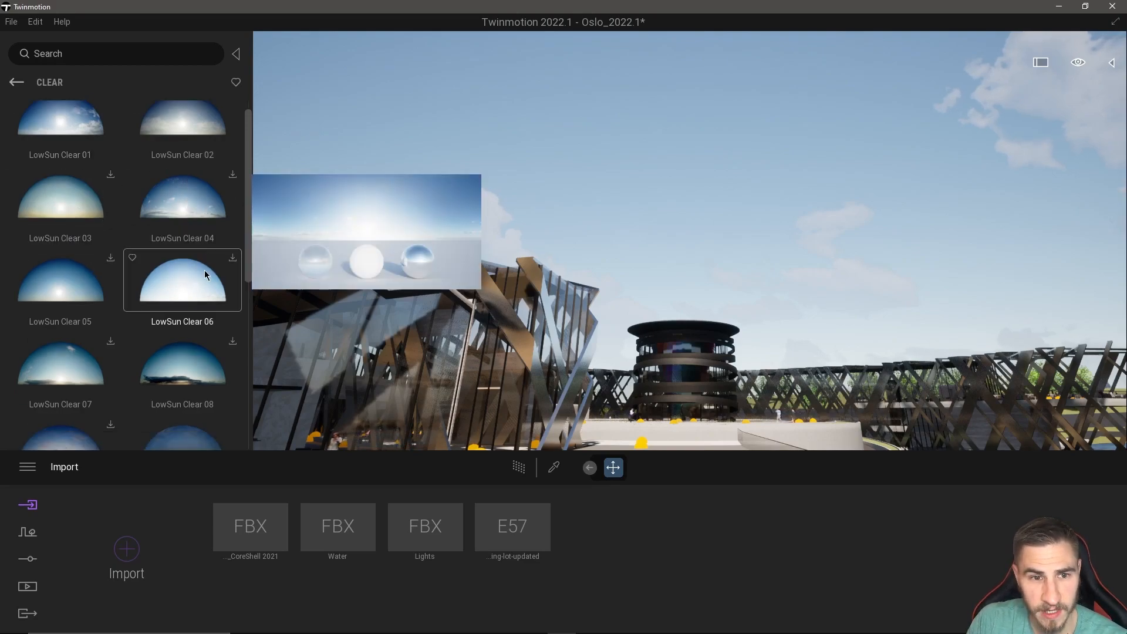
scroll(202, 231, "up", 2)
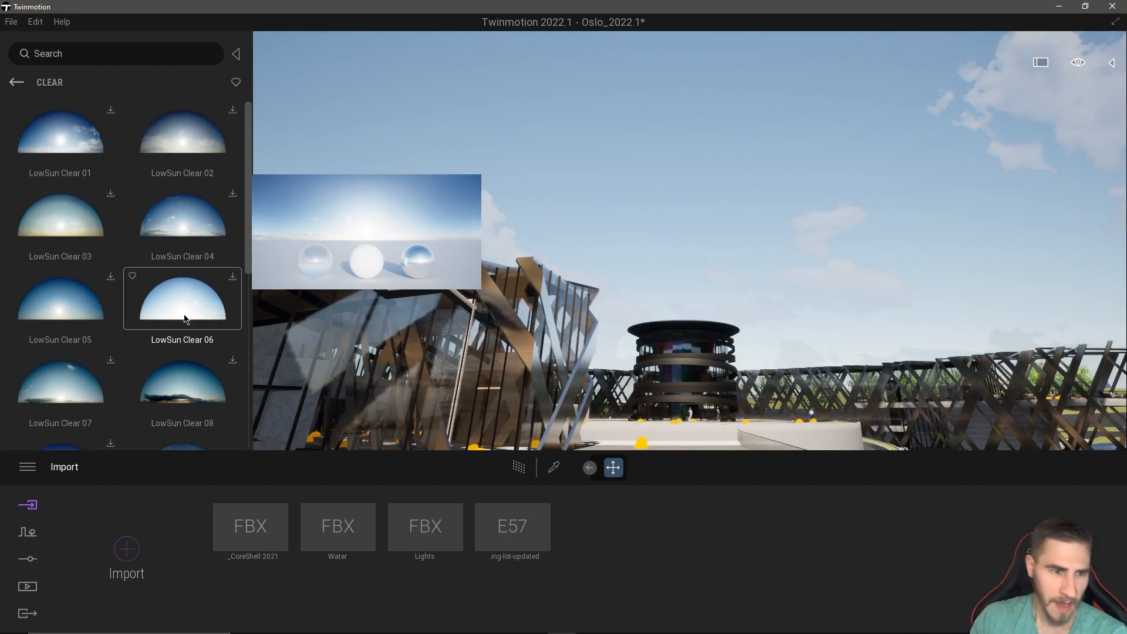
scroll(183, 318, "down", 1)
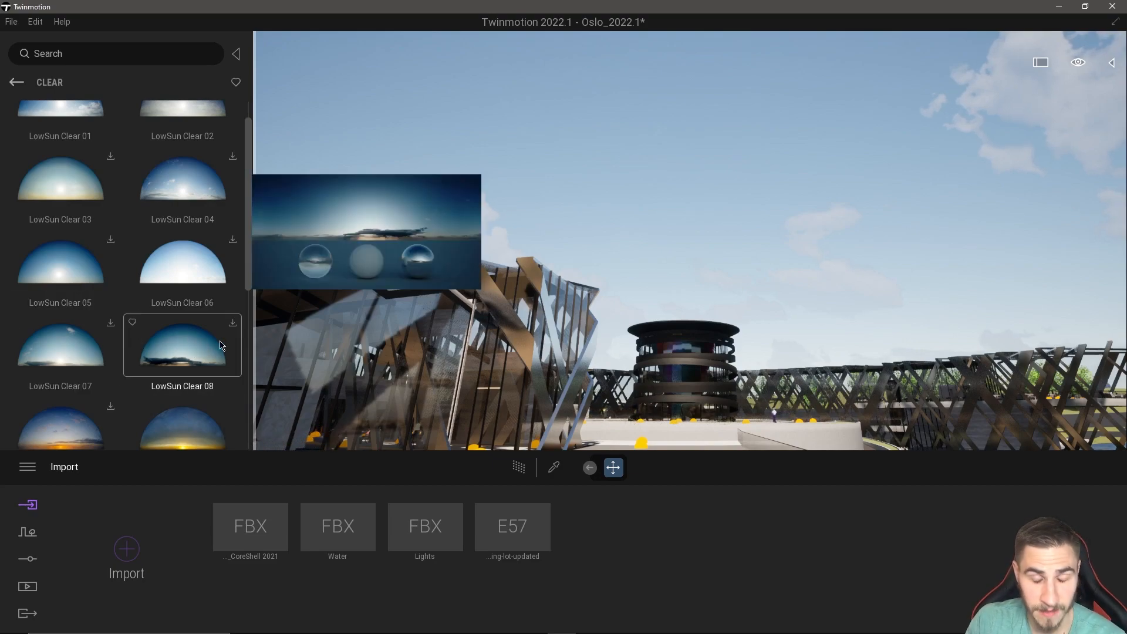
scroll(182, 295, "up", 1)
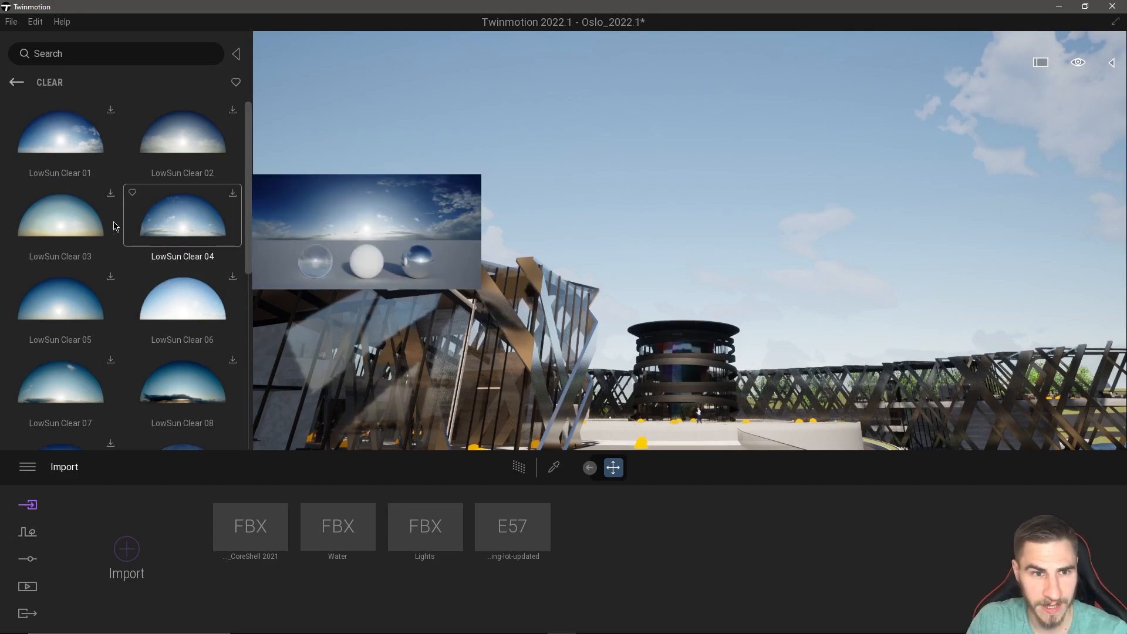
scroll(175, 271, "down", 1)
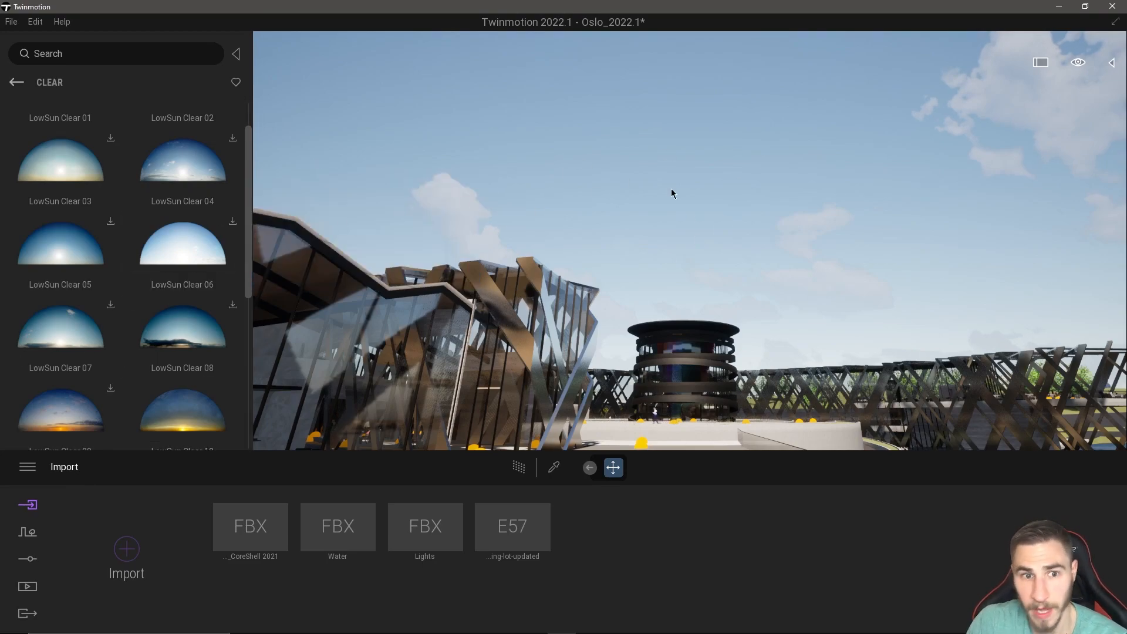
Compare the remaining LowSun Clear skies and download the LowSun Clear 09 skydome.
mouse_move(227, 257)
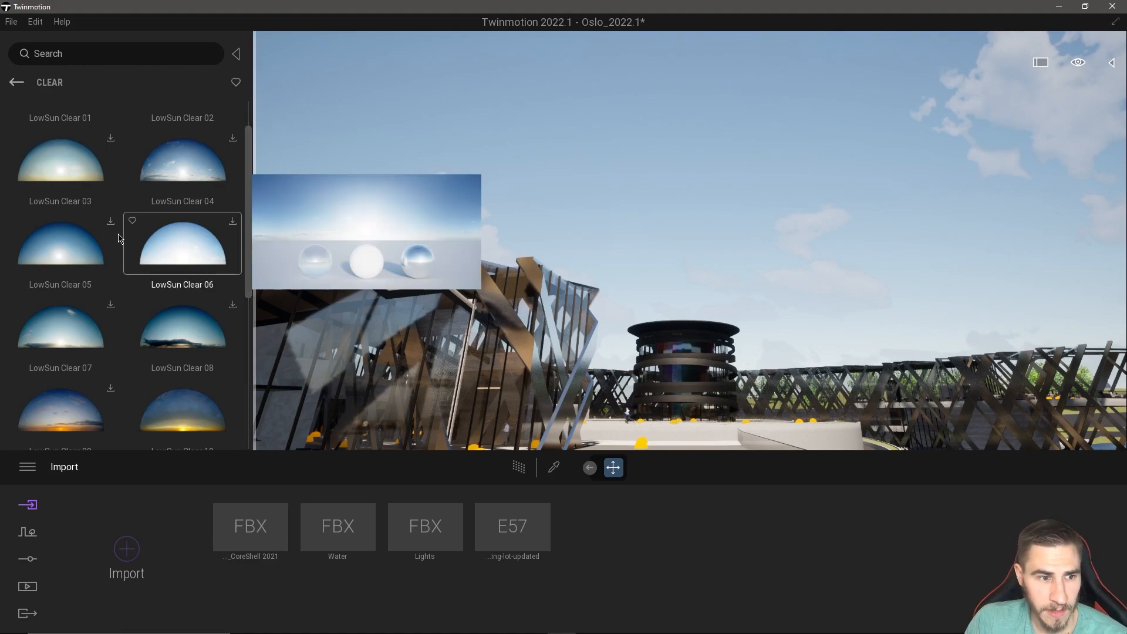
scroll(51, 391, "down", 1)
mouse_move(52, 390)
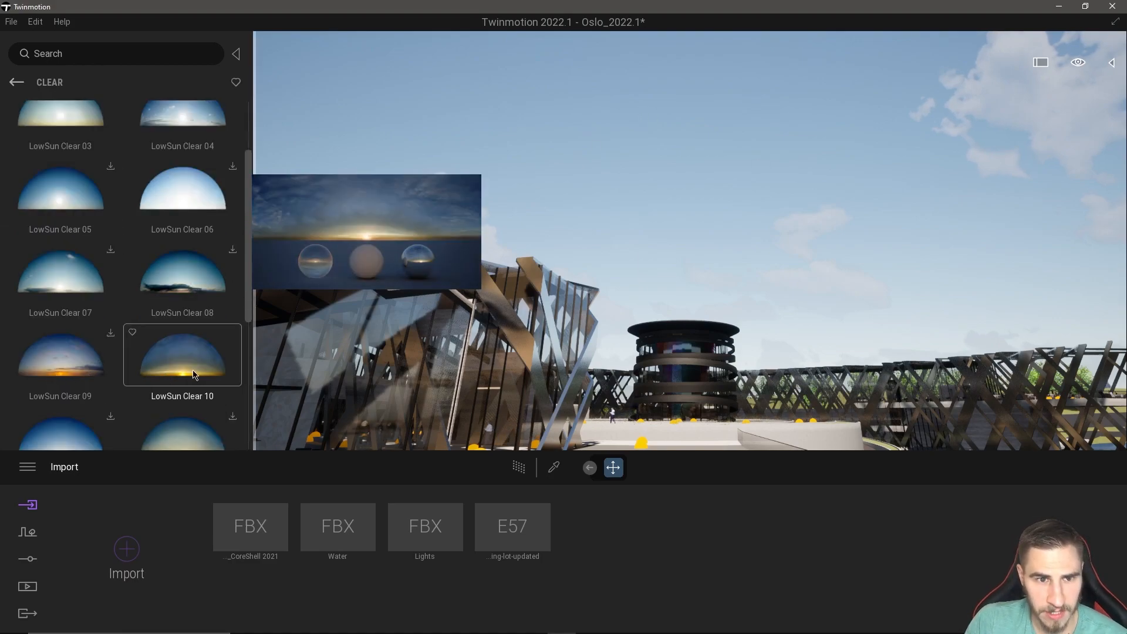
mouse_move(109, 143)
mouse_move(108, 293)
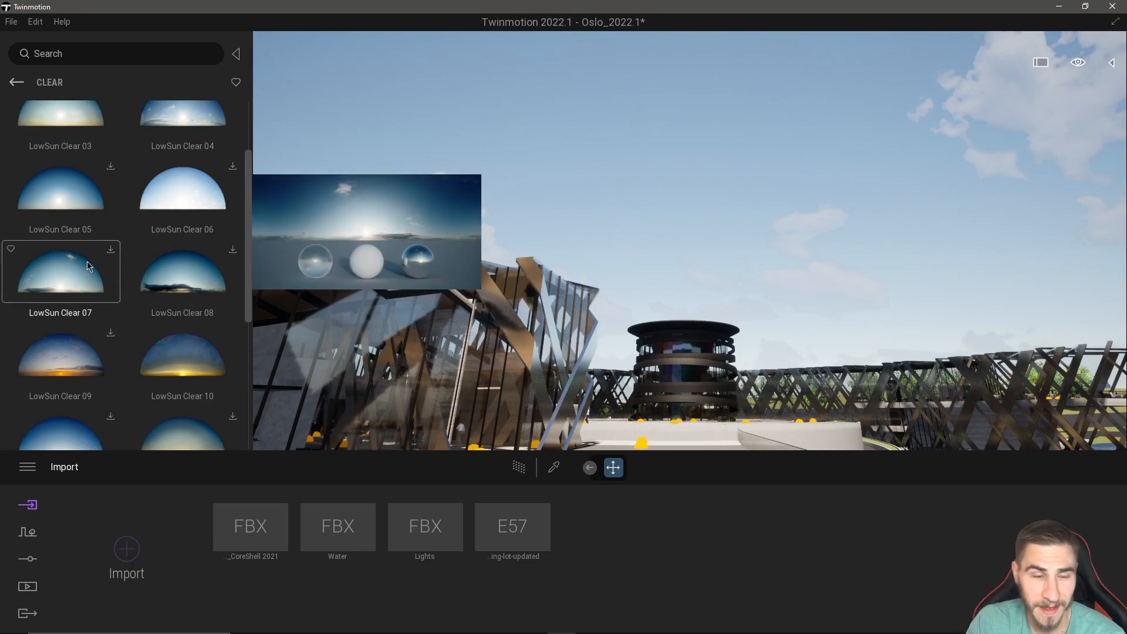
scroll(98, 304, "down", 2)
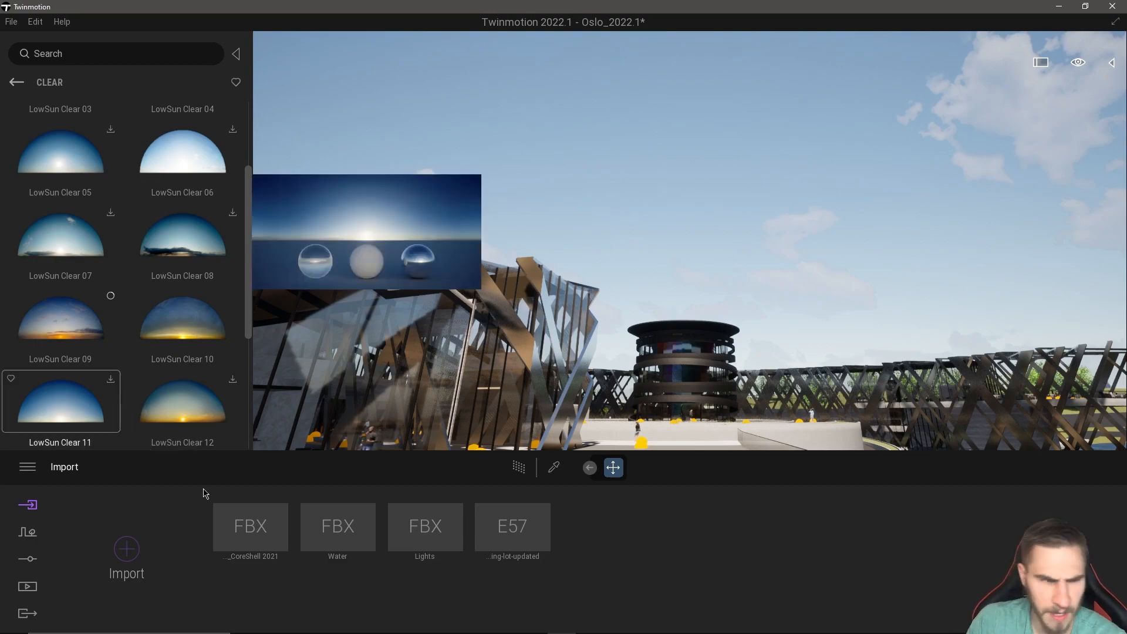
Turn on the Skydome in the scene's lighting settings and look at its effect around the terrace and waterfront.
left_click(29, 537)
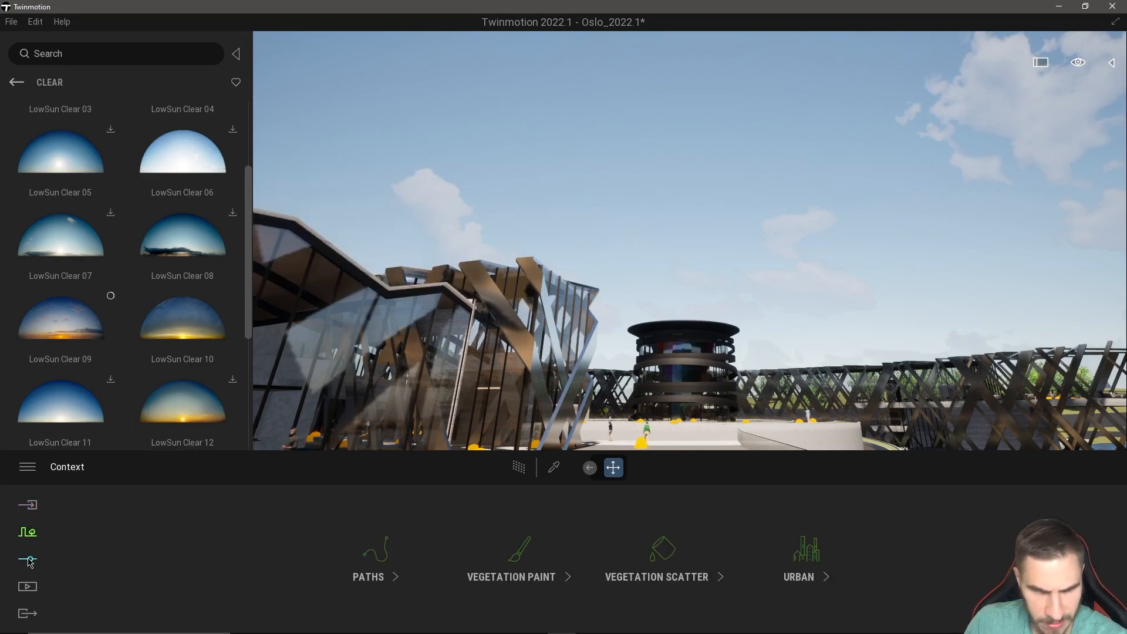
left_click(30, 560)
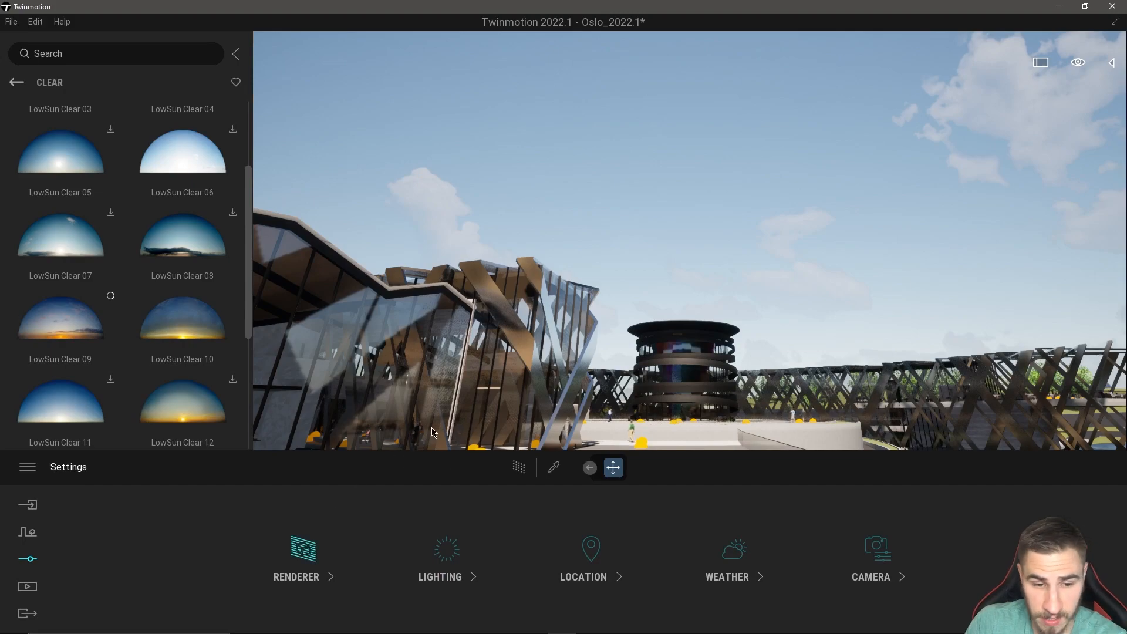
left_click(446, 555)
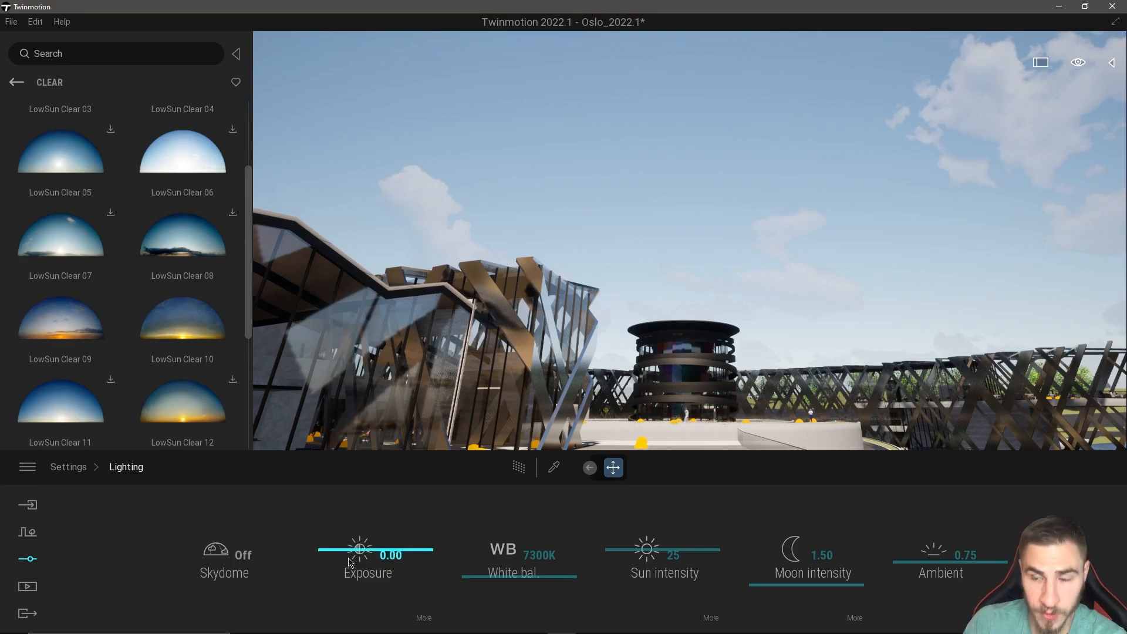
mouse_move(799, 262)
right_mouse_down()
mouse_move(728, 355)
mouse_move(740, 359)
mouse_move(789, 254)
right_mouse_up()
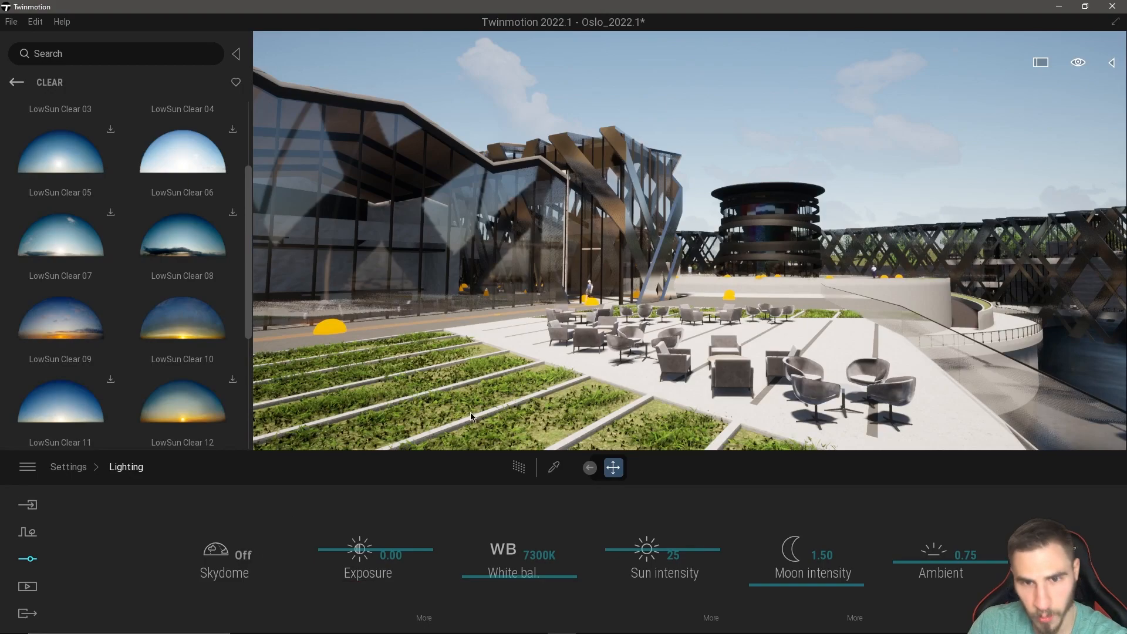
right_click_drag(687, 267, 706, 258)
mouse_move(85, 330)
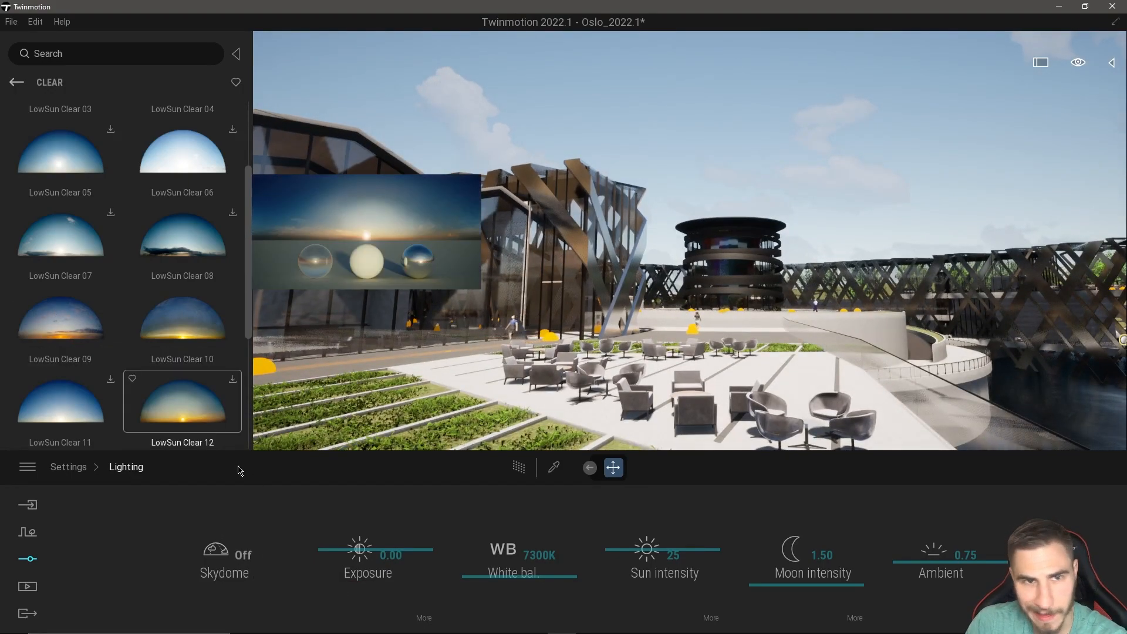
left_click(224, 555)
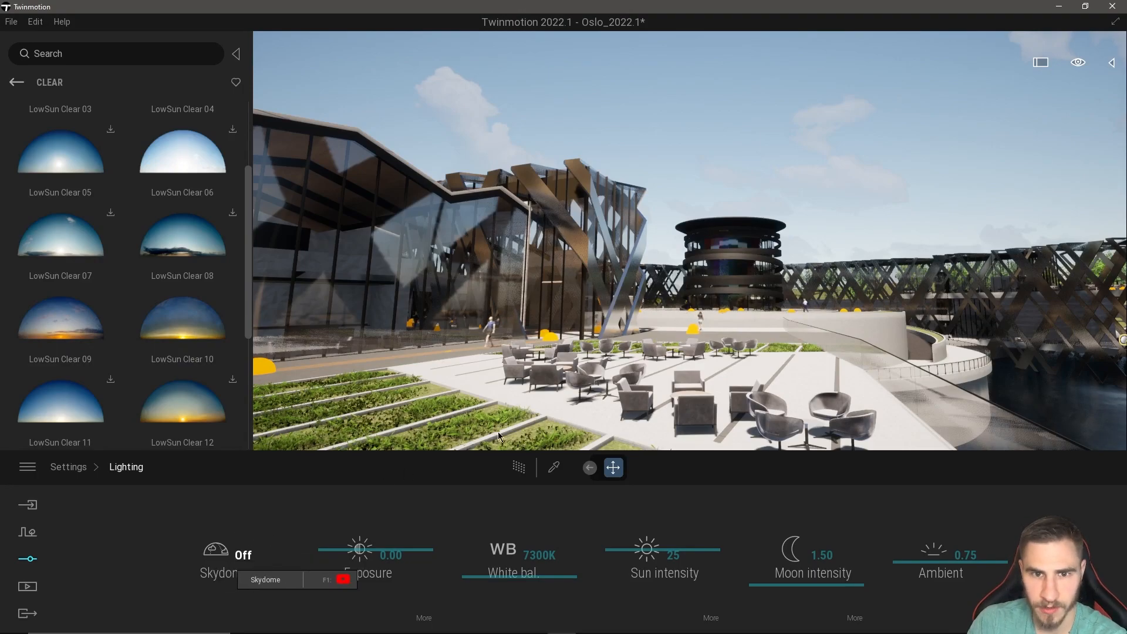
right_click_drag(787, 227, 895, 242)
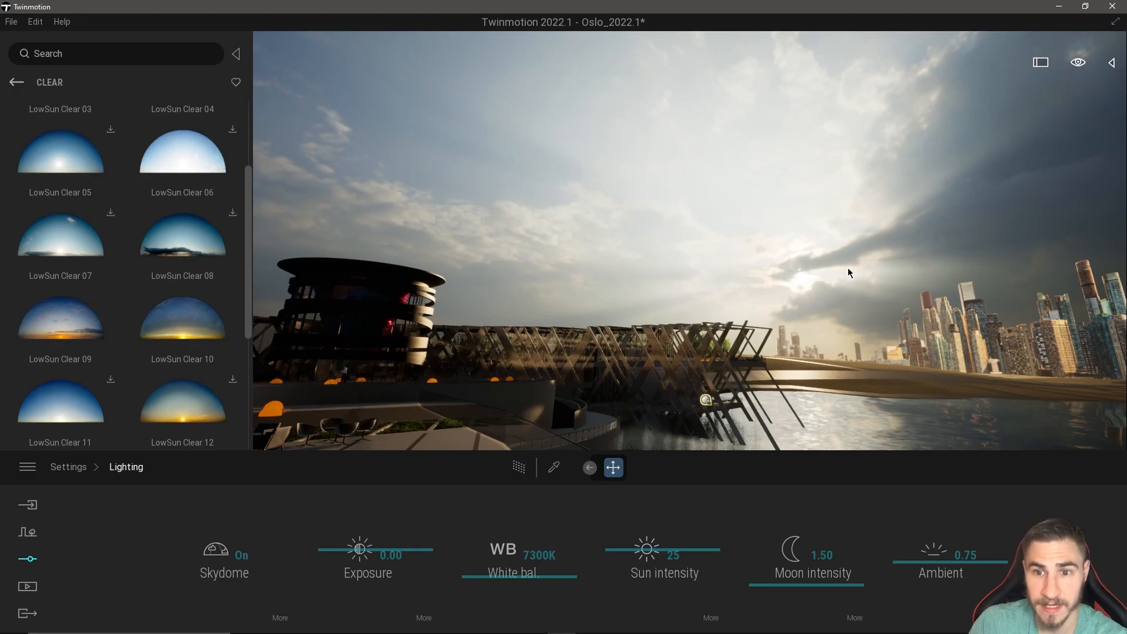
right_click_drag(790, 294, 945, 265)
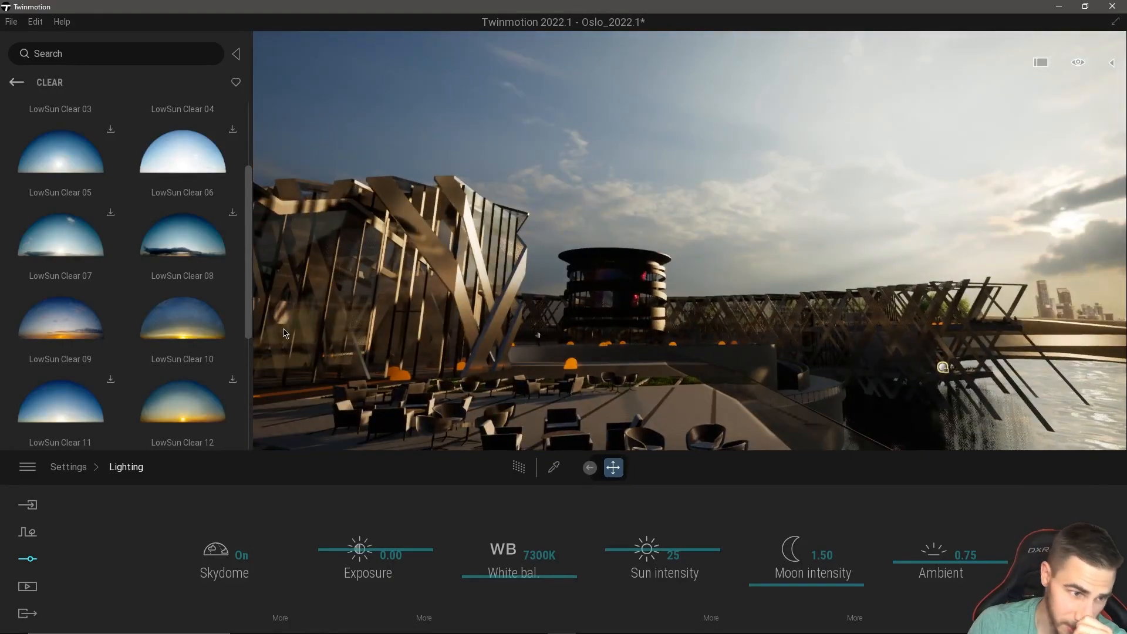
Open the skydome's detailed settings and assign the LowSun Clear 09 sky to it.
mouse_move(94, 367)
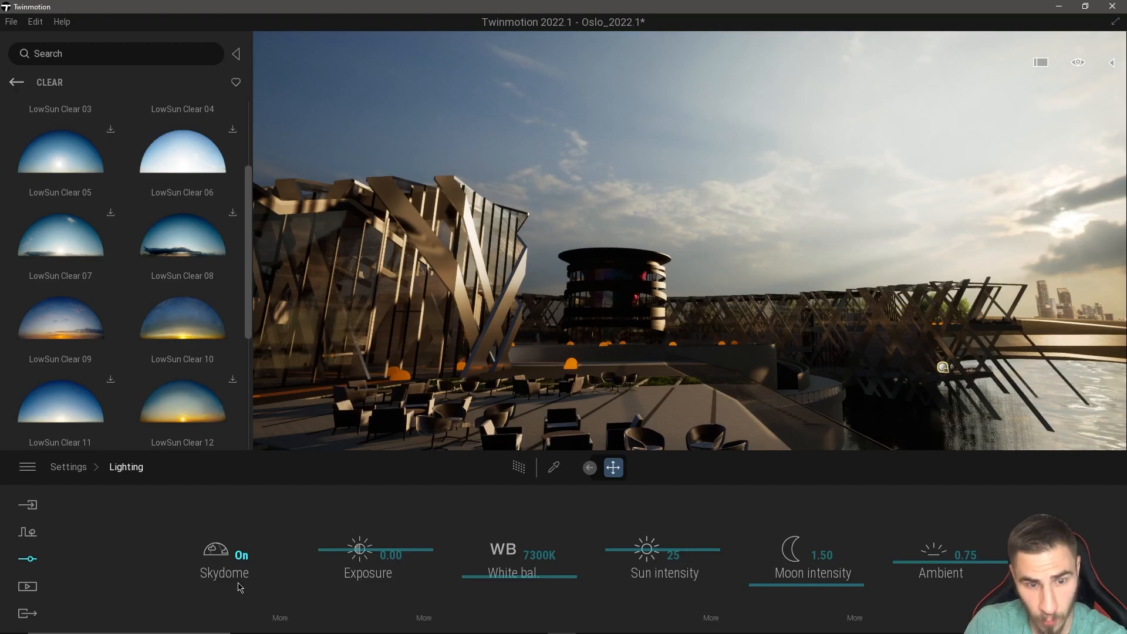
left_click(275, 619)
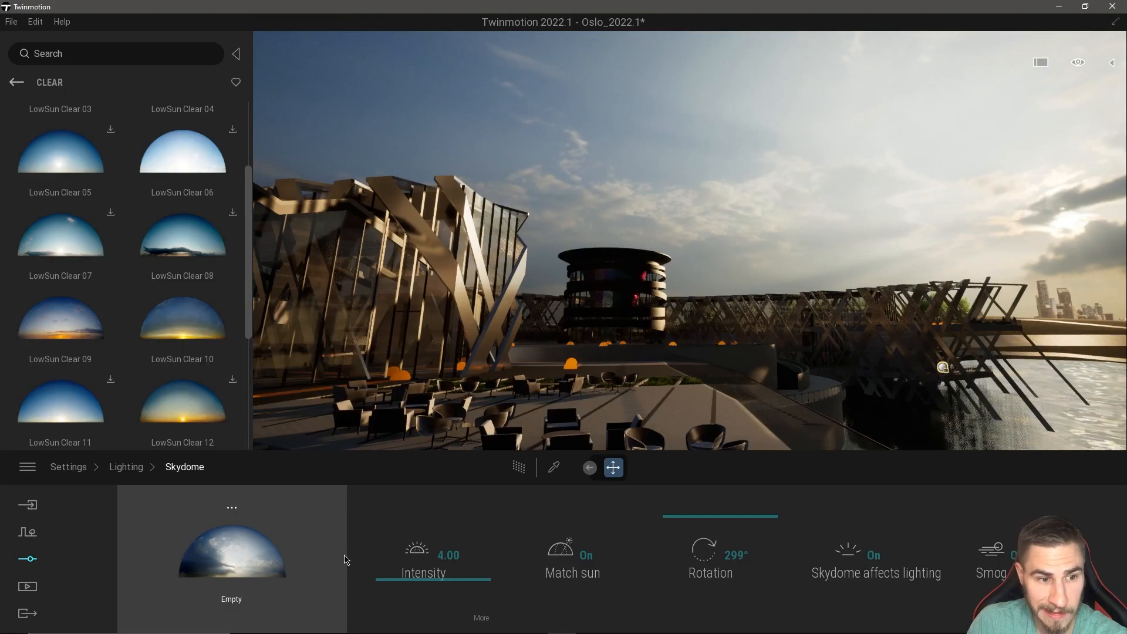
mouse_move(179, 415)
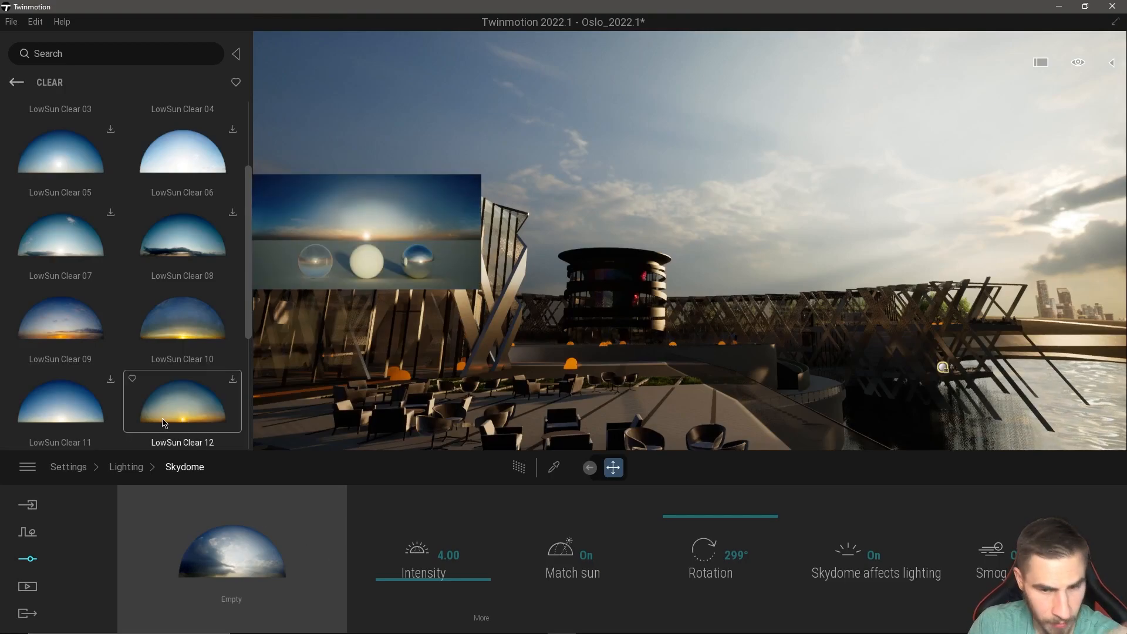
mouse_move(43, 333)
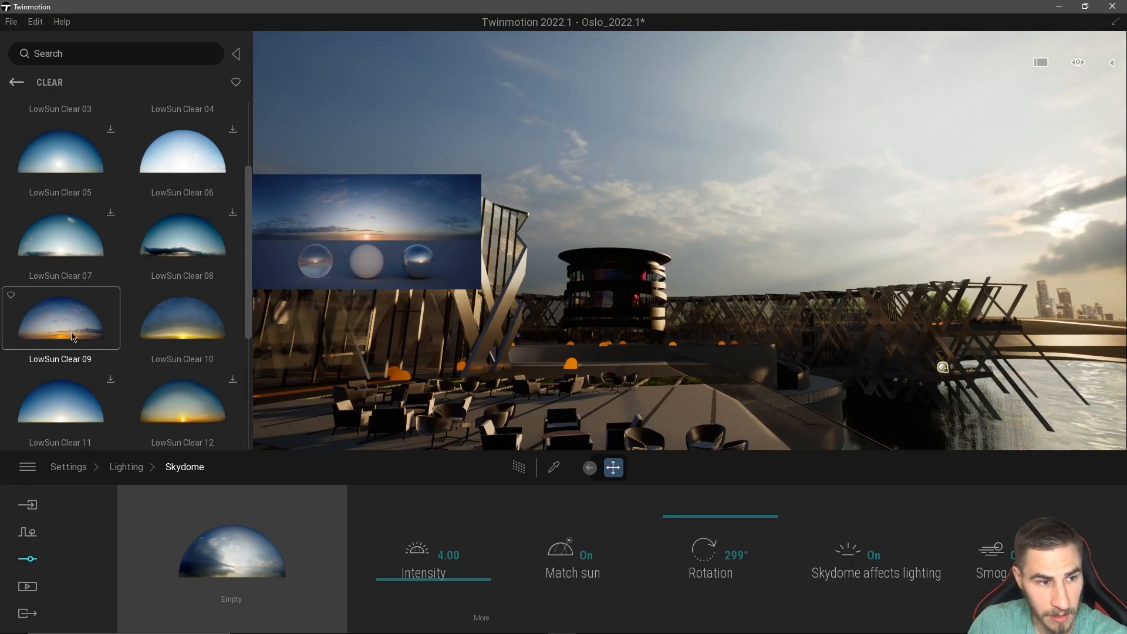
left_click_drag(56, 324, 228, 561)
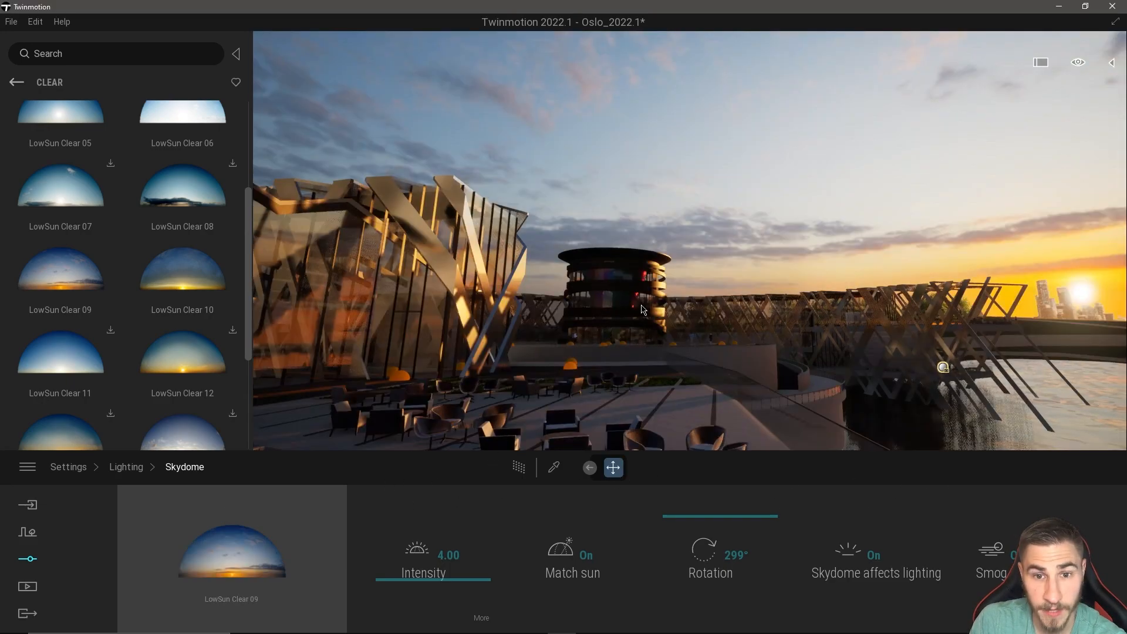
Look around the terrace and waterfront, and set the skydome's intensity to 1.
right_click_drag(648, 327, 930, 345)
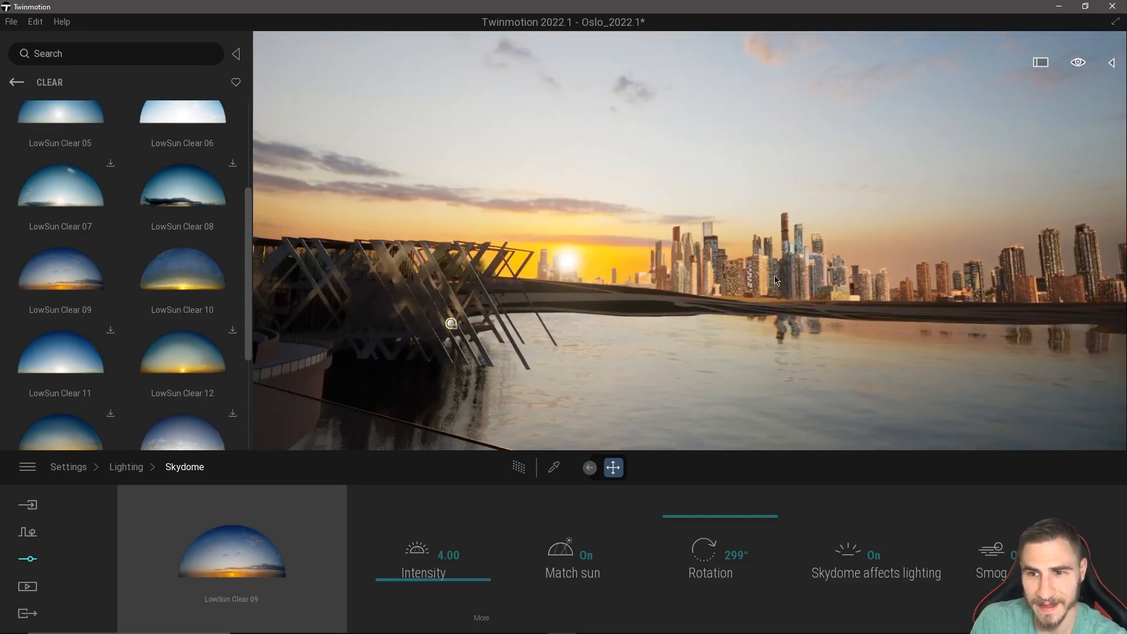
right_click_drag(924, 266, 776, 304)
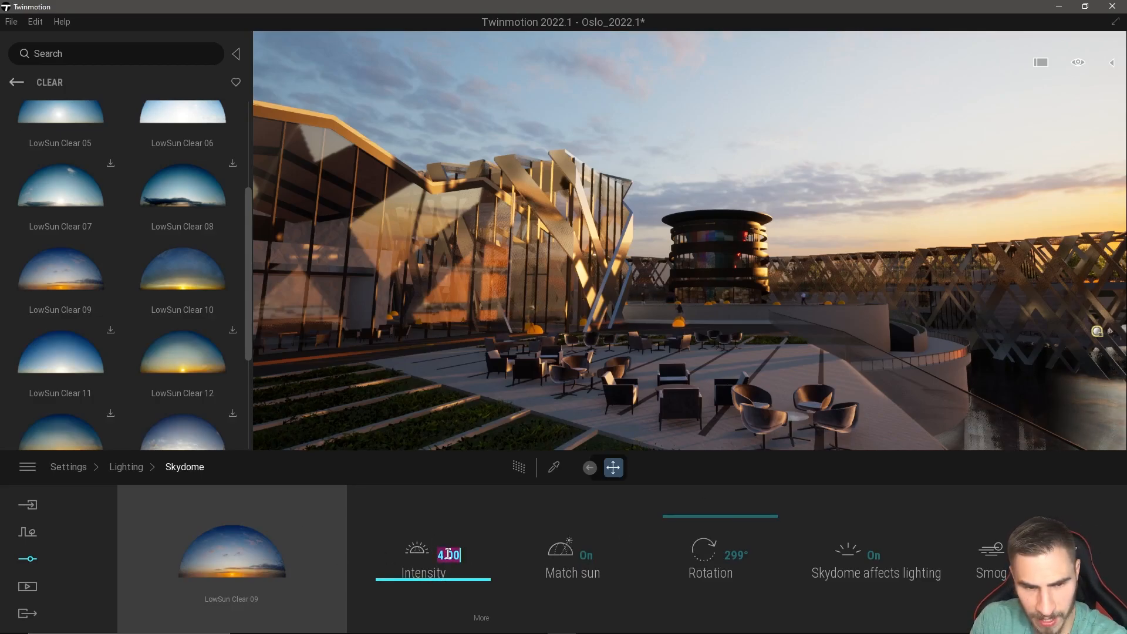
type("1")
key("Return")
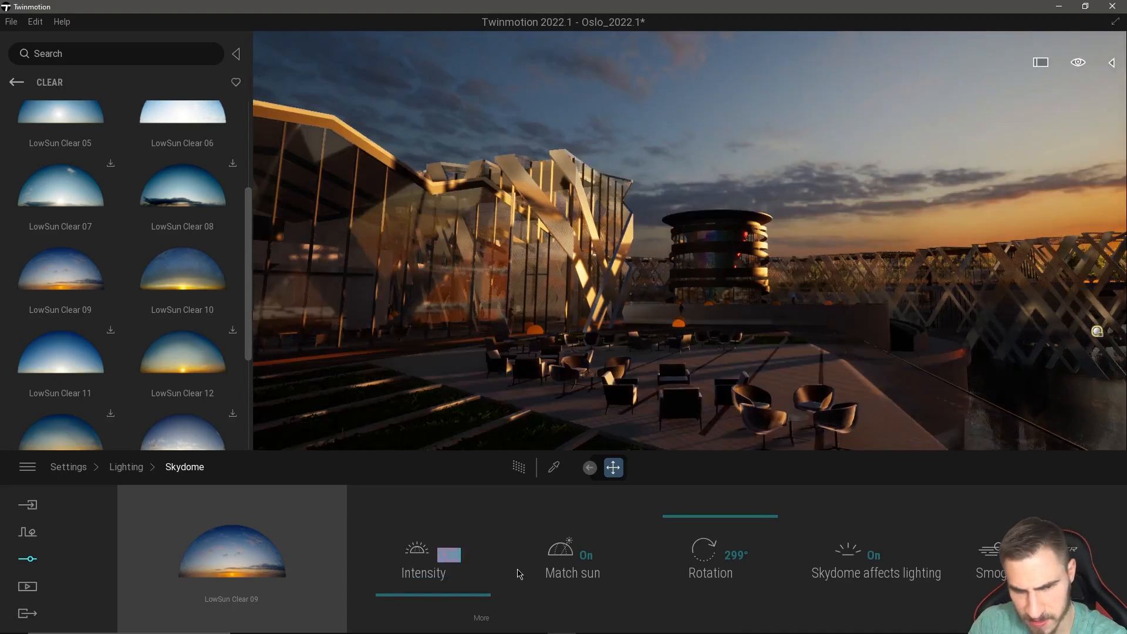
Try stronger skydome intensities, including 5.25 and 11.41, and compare their effect on the terrace and waterfront.
right_click_drag(505, 328, 615, 346)
left_click_drag(435, 588, 455, 512)
right_click_drag(604, 385, 548, 376)
left_click_drag(418, 571, 429, 567)
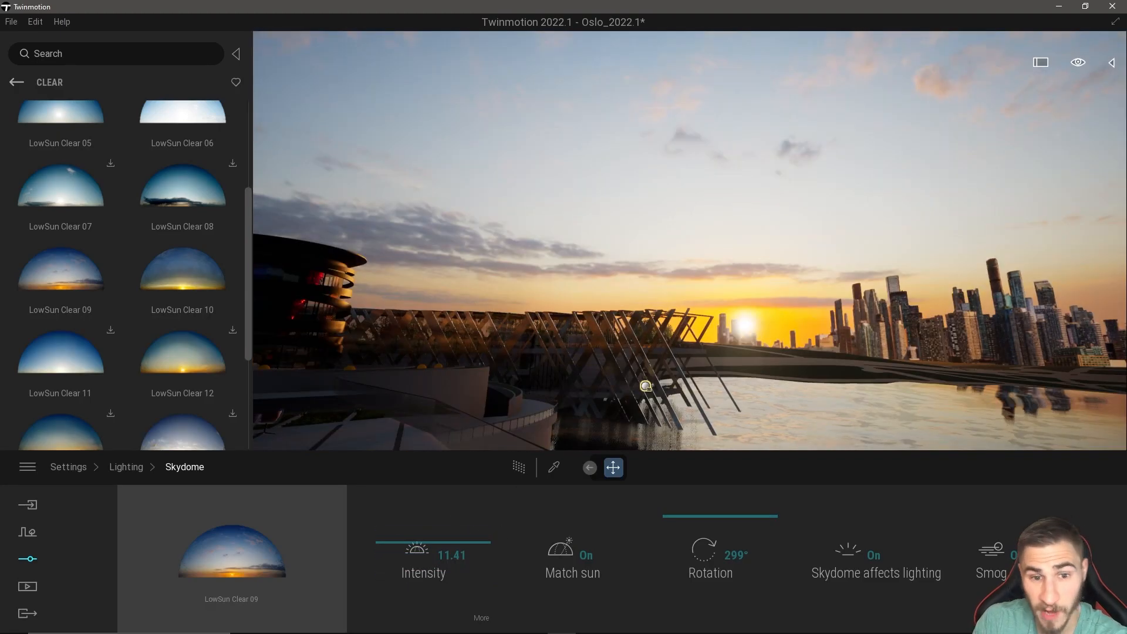
right_click_drag(634, 352, 569, 375)
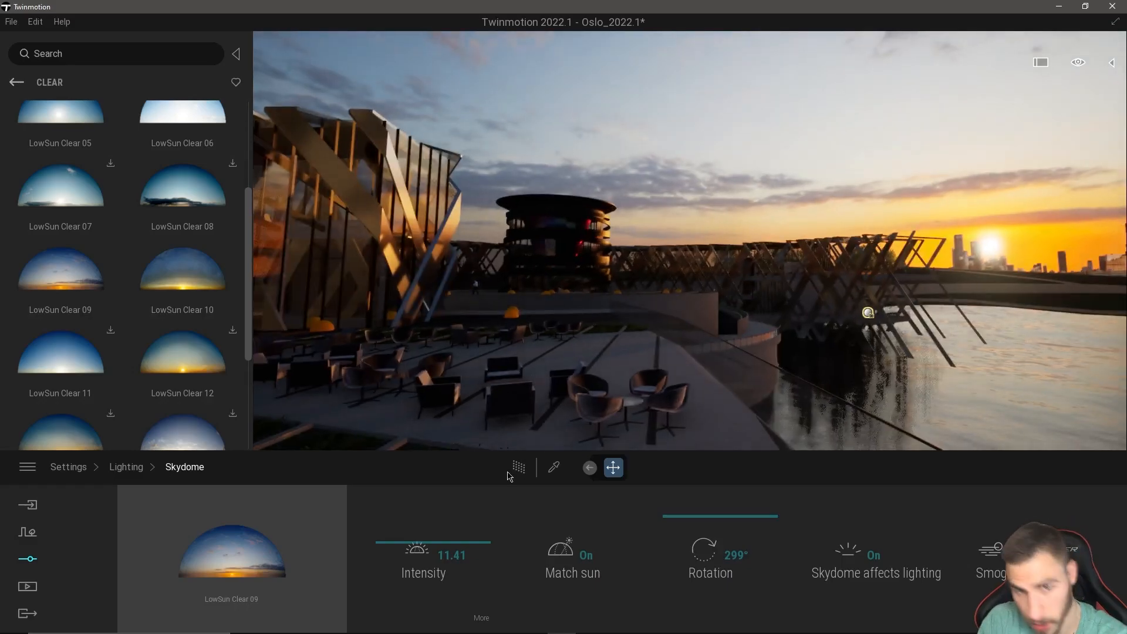
left_click_drag(415, 548, 430, 513)
right_click_drag(552, 385, 610, 329)
Lower the skydome's intensity to 0 and inspect the scene without light from the sky.
left_click_drag(417, 521, 418, 598)
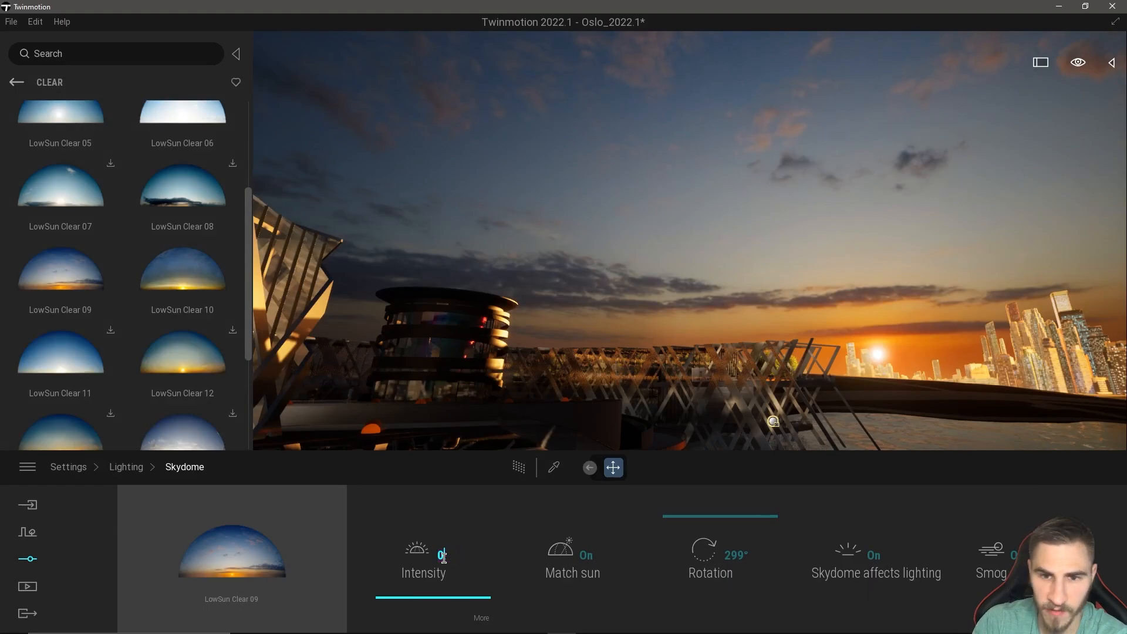
key("Return")
mouse_move(738, 309)
right_mouse_down()
mouse_move(604, 312)
mouse_move(875, 317)
mouse_move(750, 312)
right_mouse_up()
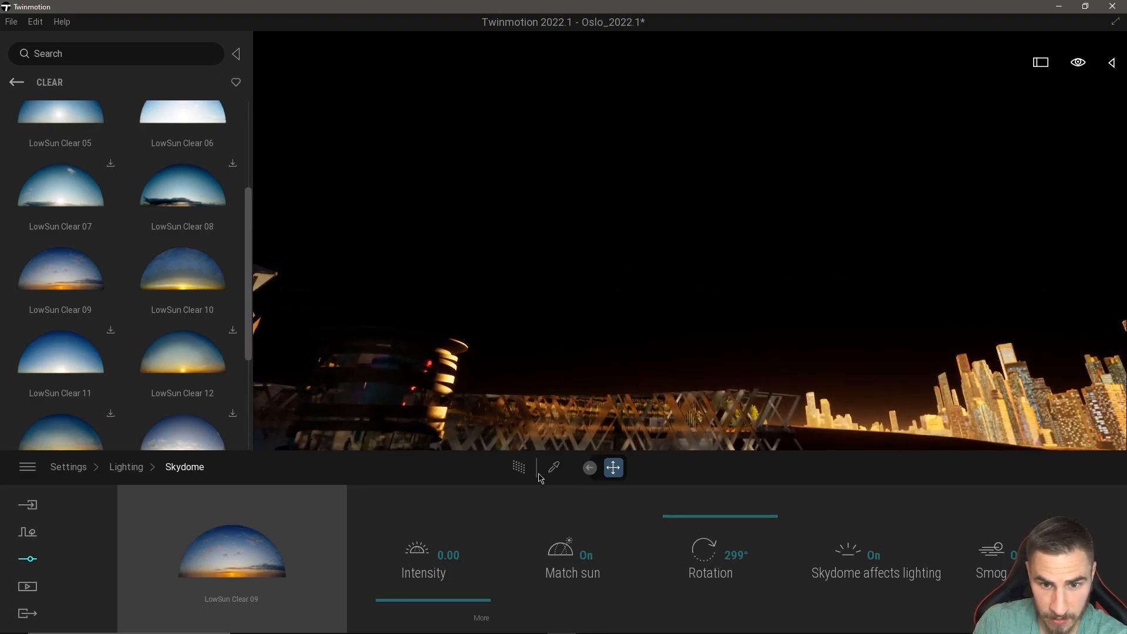
mouse_move(589, 384)
right_mouse_down()
mouse_move(560, 371)
mouse_move(588, 383)
right_mouse_up()
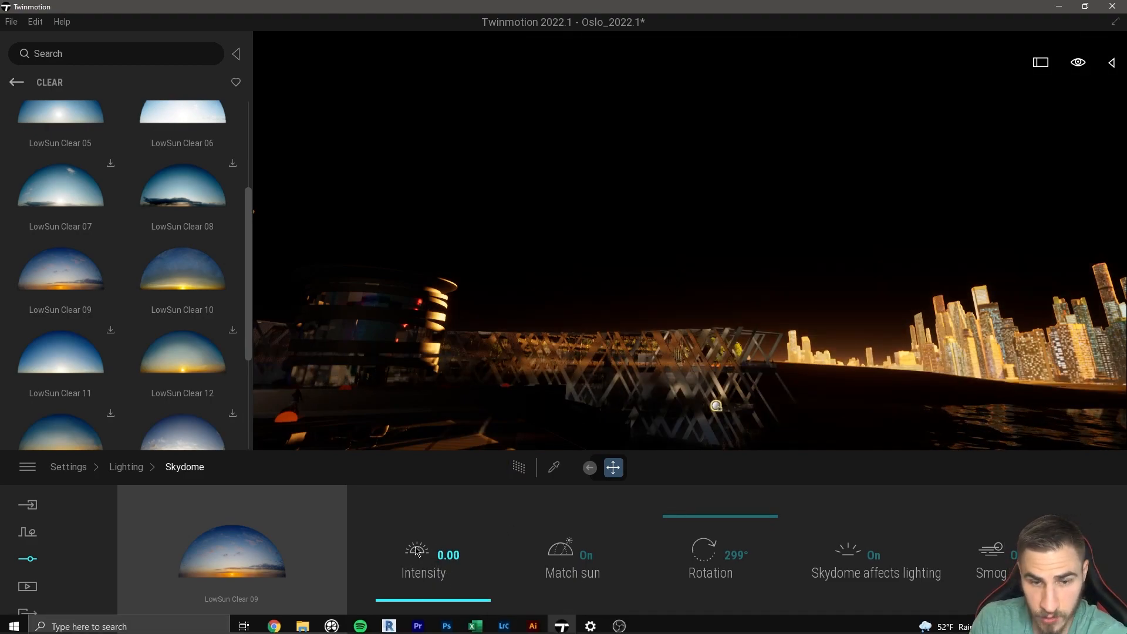
Set the skydome's intensity back to 1 and view the tower and waterfront.
double_click(455, 553)
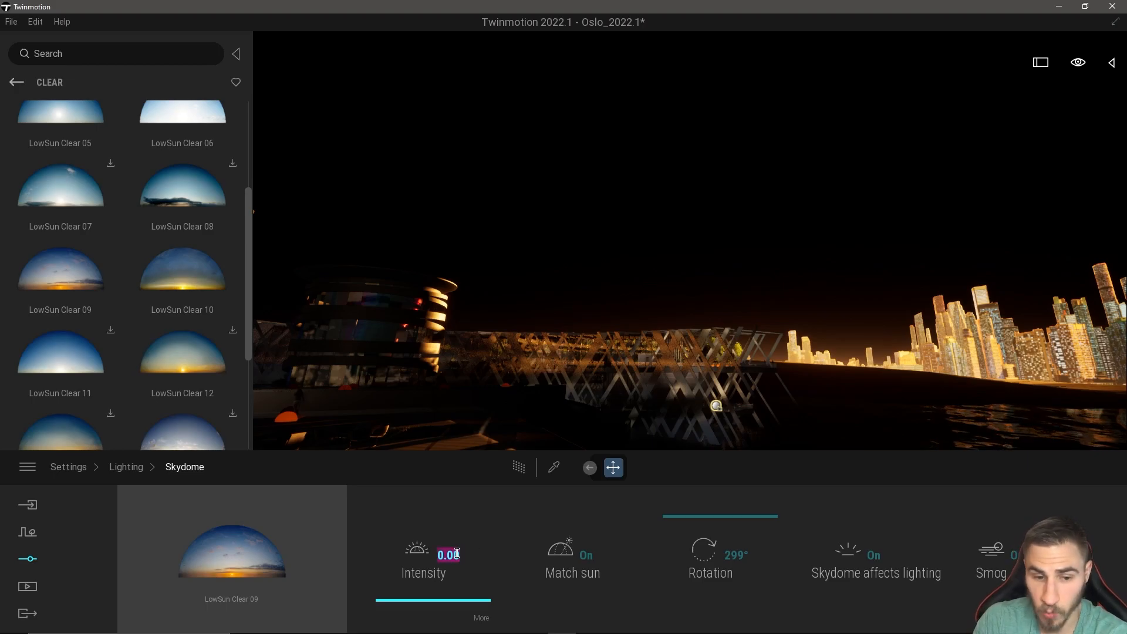
type("1")
key("Return")
right_click_drag(666, 369, 666, 369)
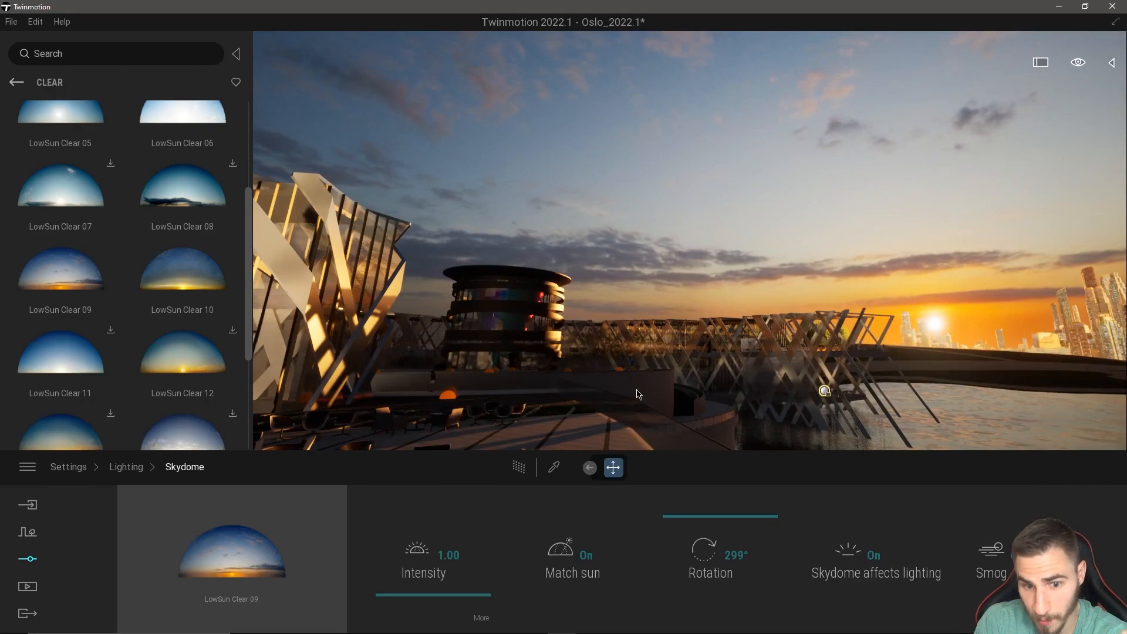
Open the detailed settings of the skydome's intensity, set Ambient to 2, and look at the effect on the terrace.
left_click(485, 621)
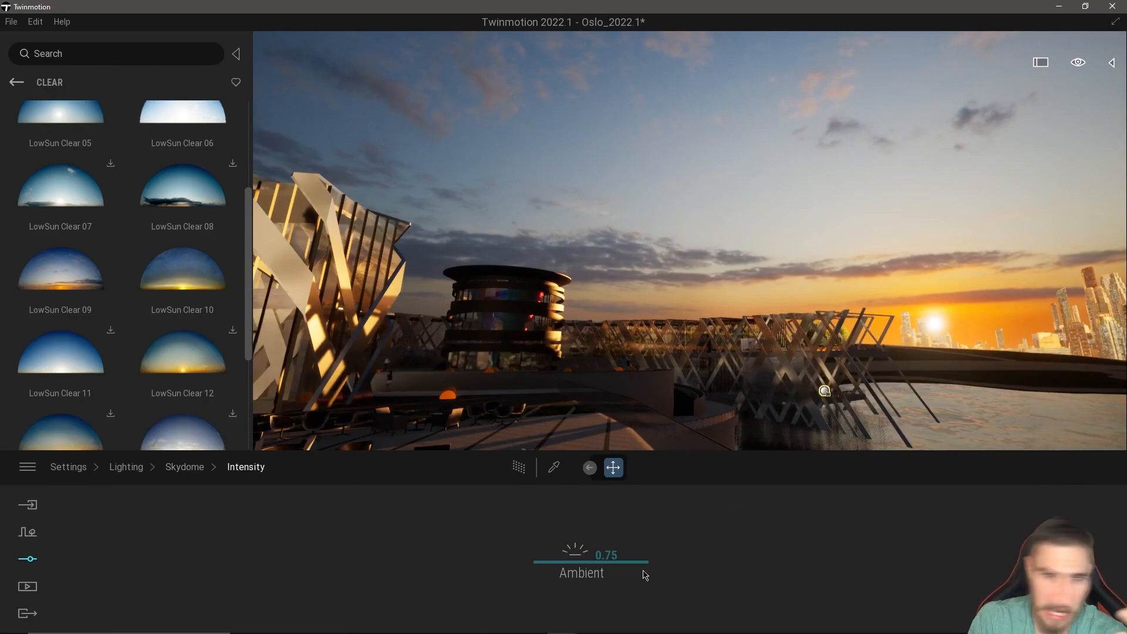
right_click_drag(683, 380, 537, 418)
left_click(604, 555)
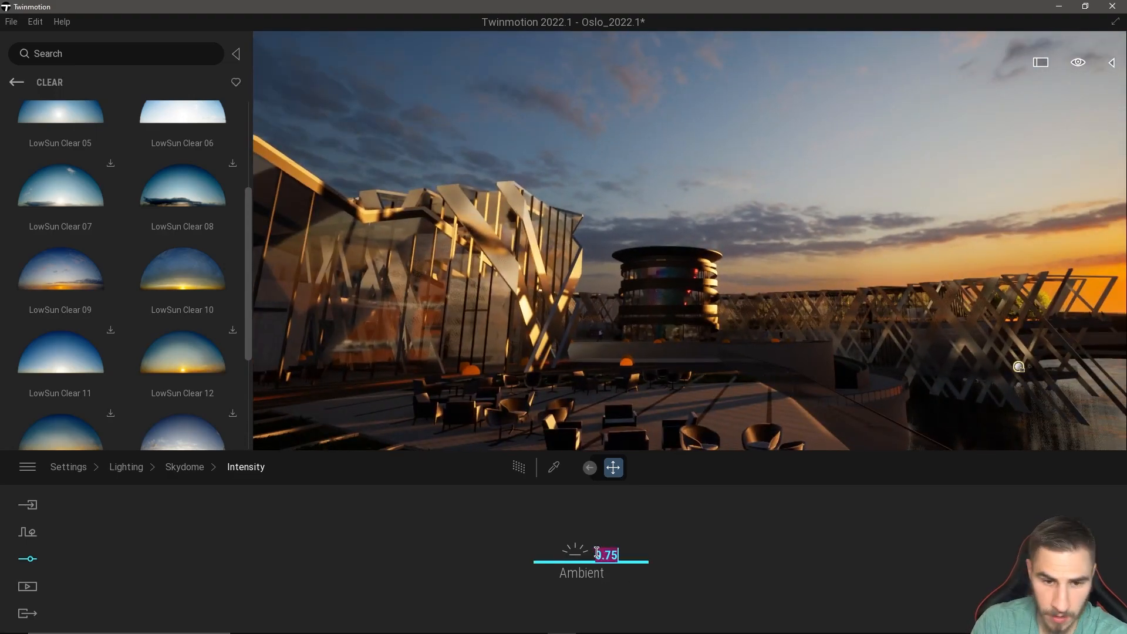
type("2")
key("Return")
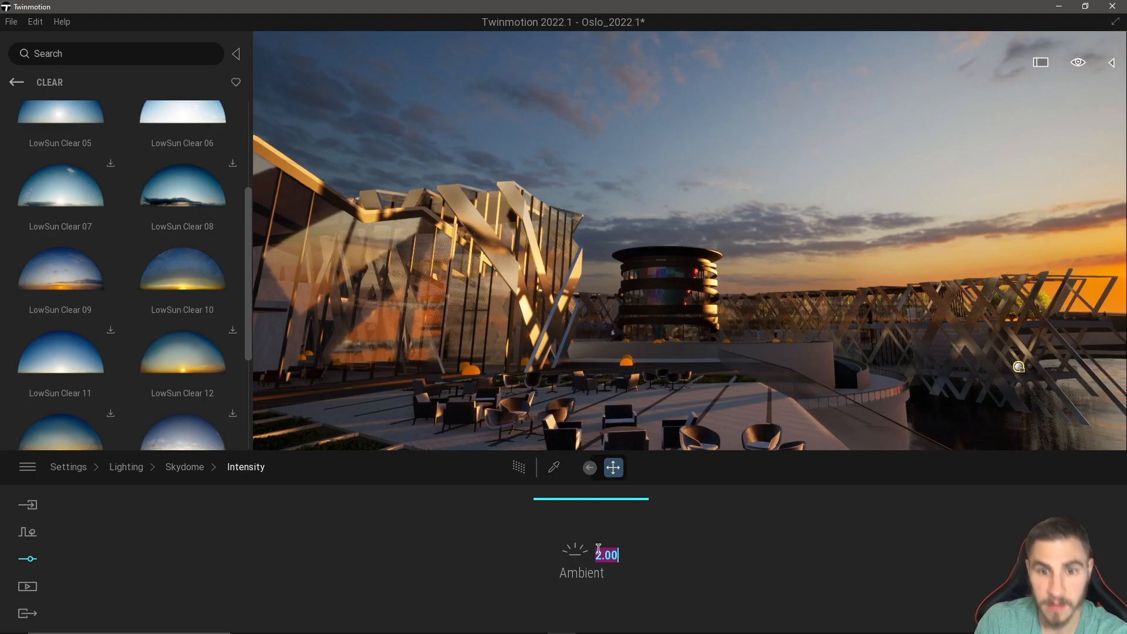
right_click_drag(657, 338, 621, 356)
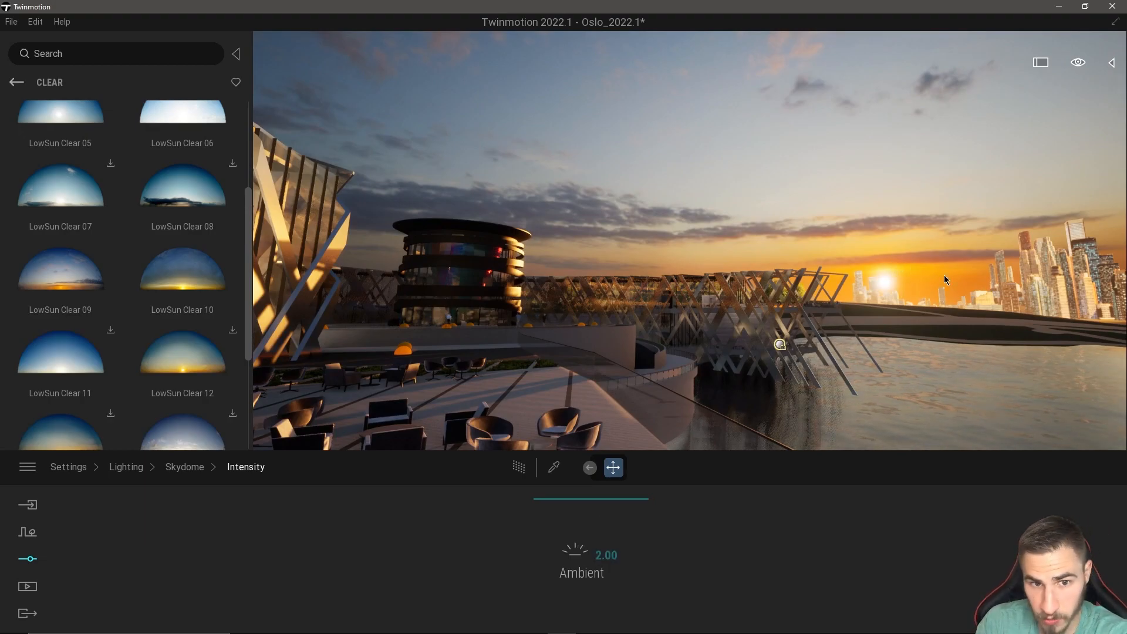
right_click_drag(876, 167, 862, 161)
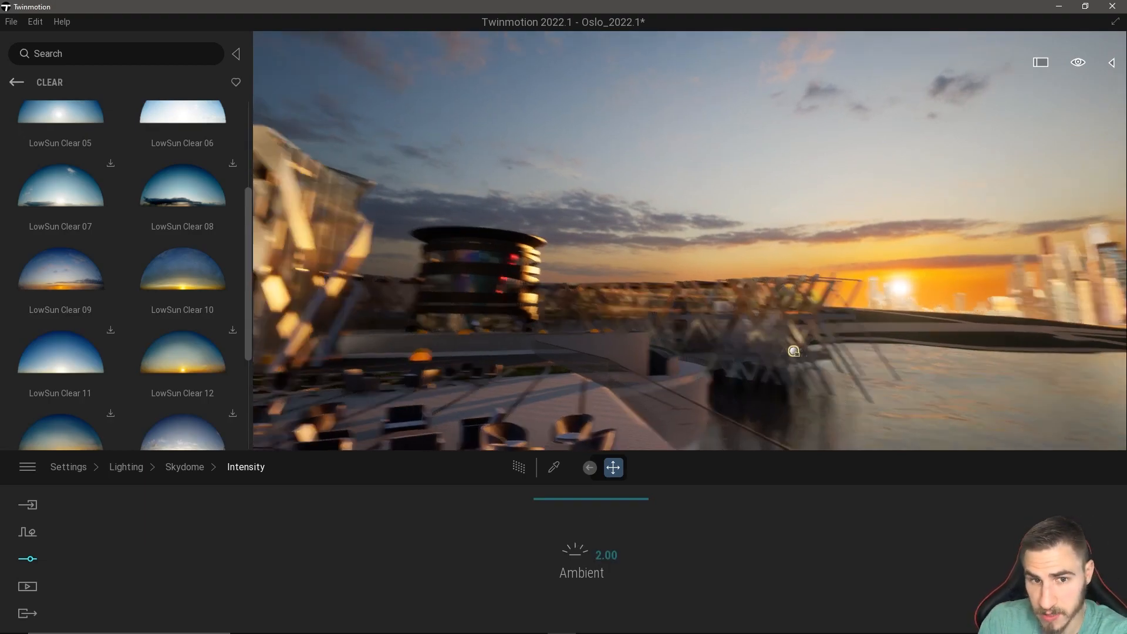
Try lower Ambient values of 0.50 and 0.75 for the skydome's intensity.
left_click(588, 467)
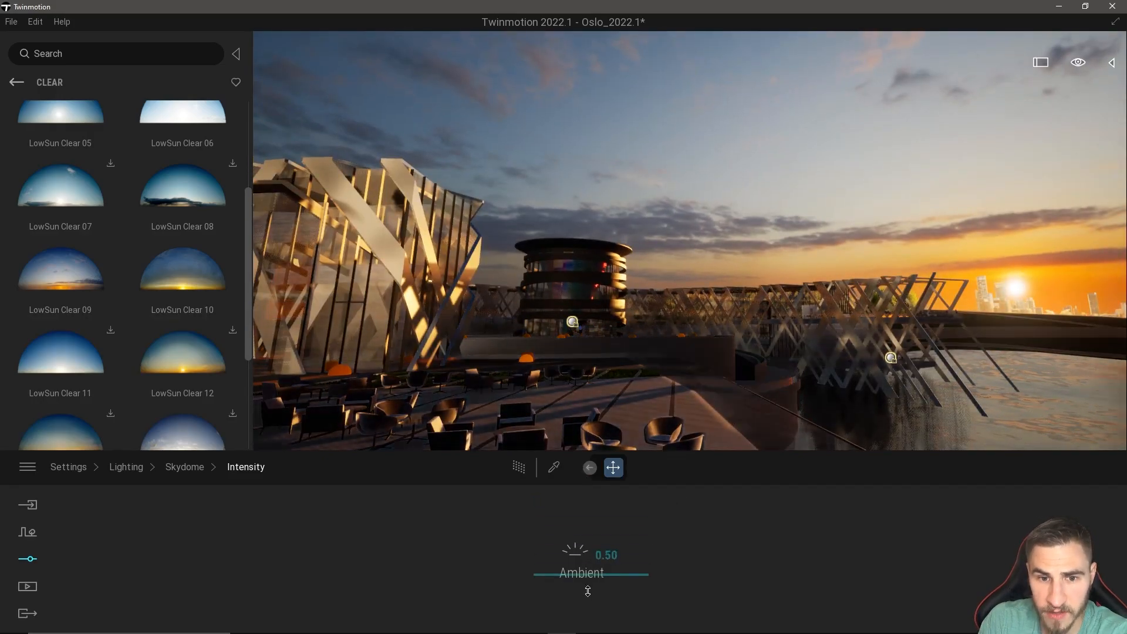
mouse_move(586, 548)
left_mouse_down()
mouse_move(586, 514)
mouse_move(578, 573)
mouse_move(580, 560)
left_mouse_up()
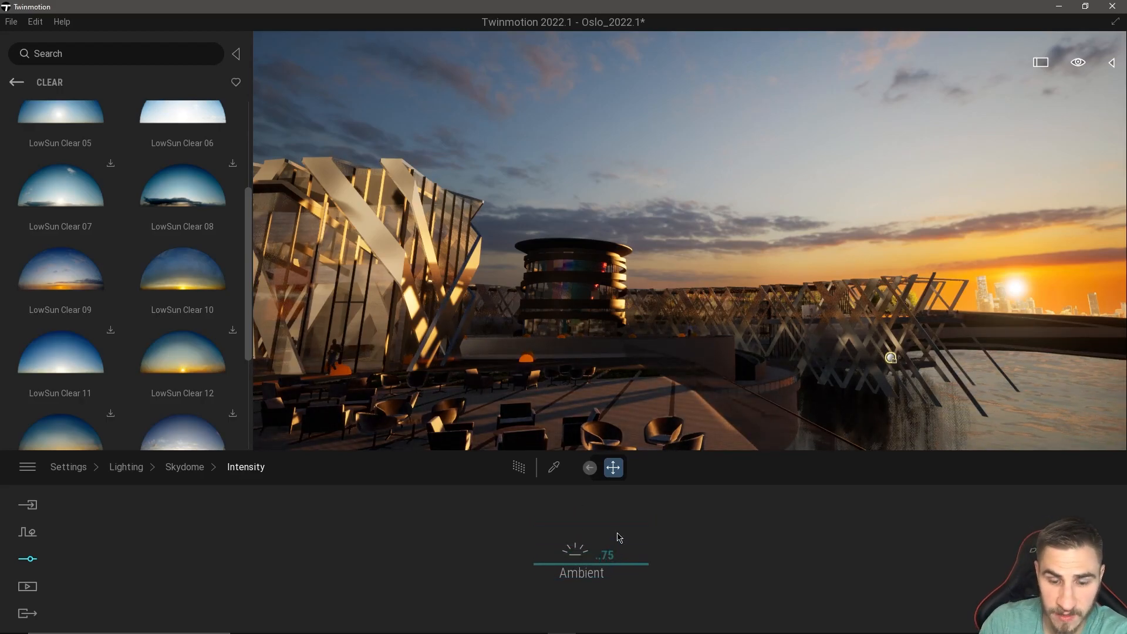
type("75")
key("Return")
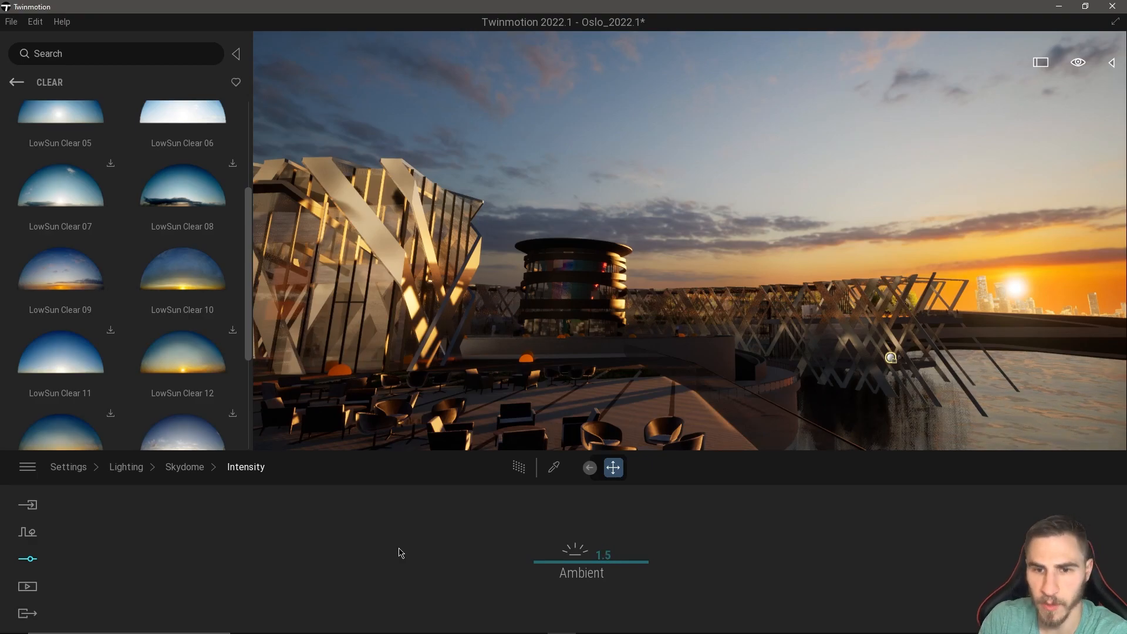
Set the skydome's Ambient value to 1.5 and return to the general lighting settings.
key("Return")
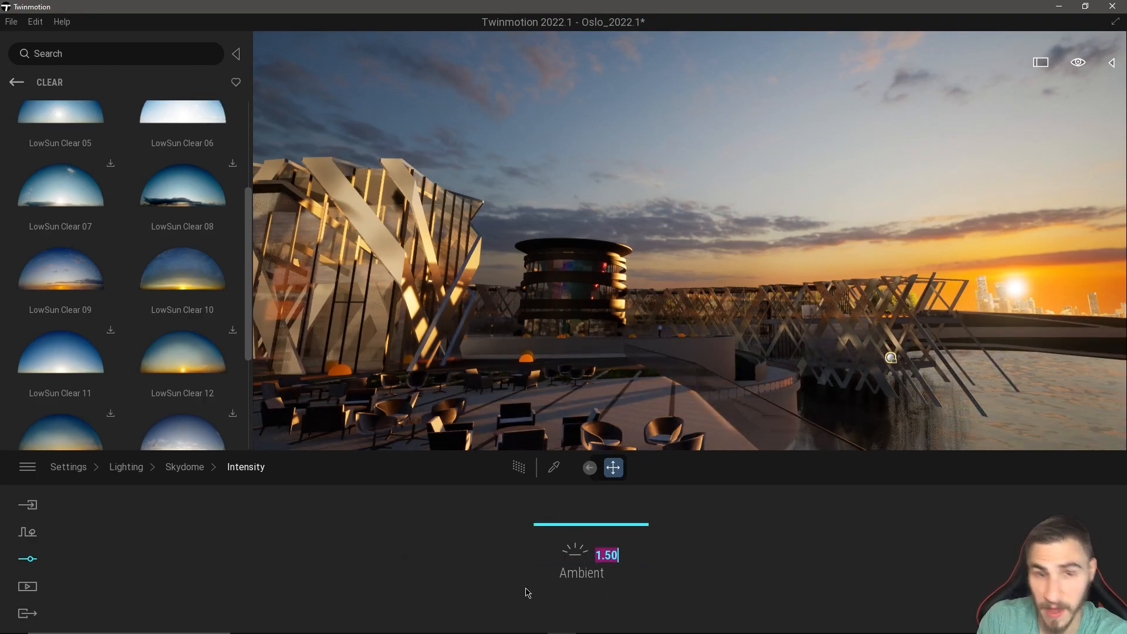
left_click(185, 466)
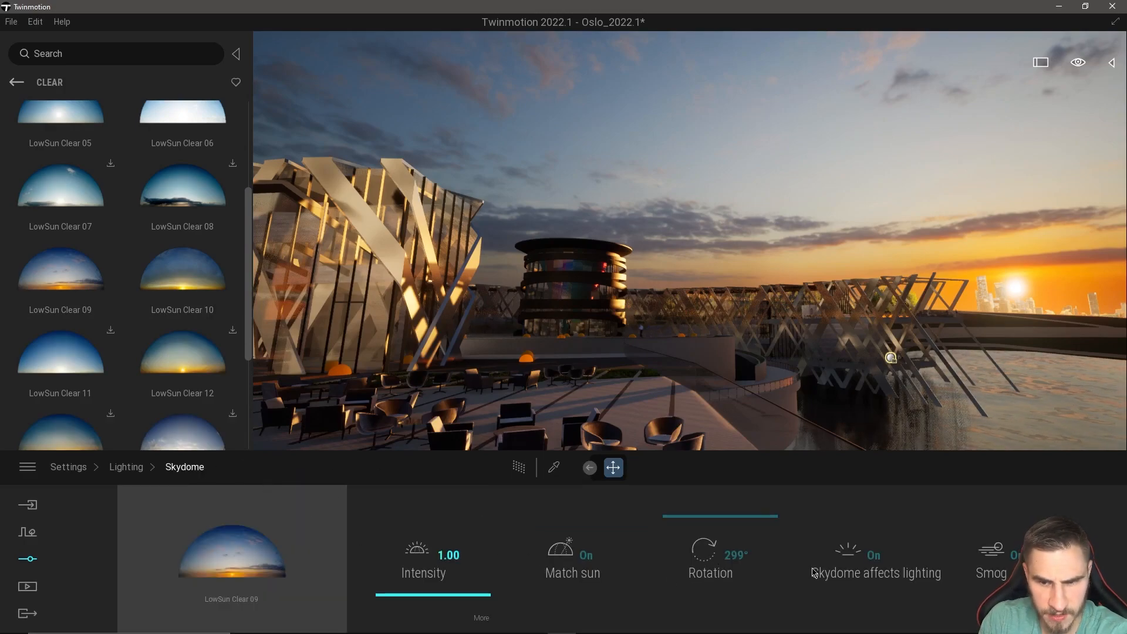
left_click(126, 467)
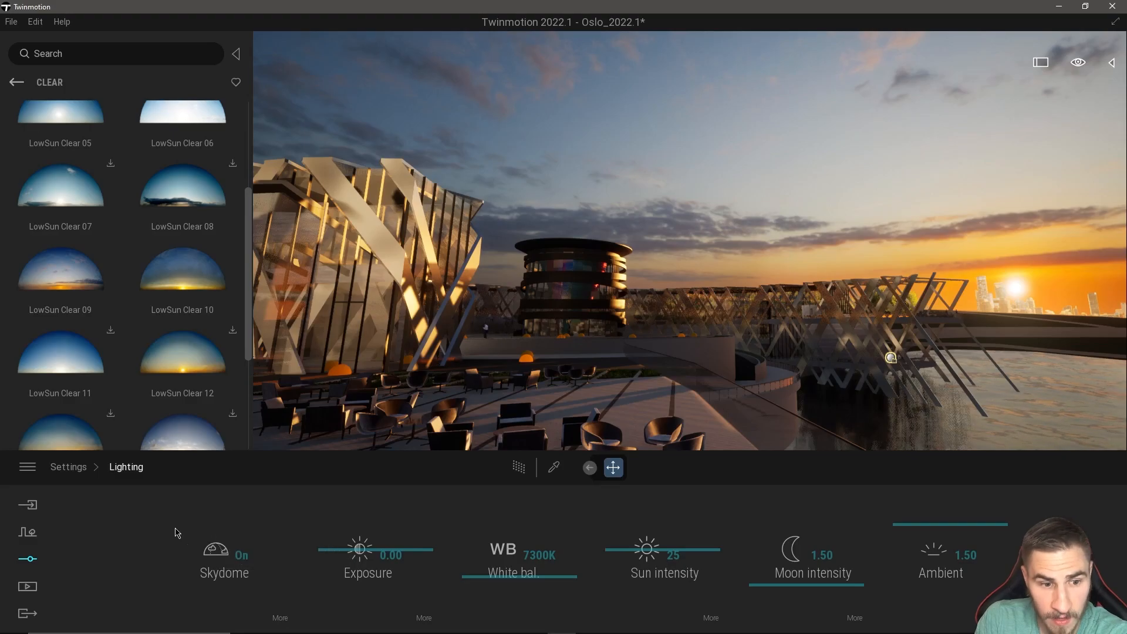
Set the Ambient value in the general lighting settings to 0.9.
left_click(965, 555)
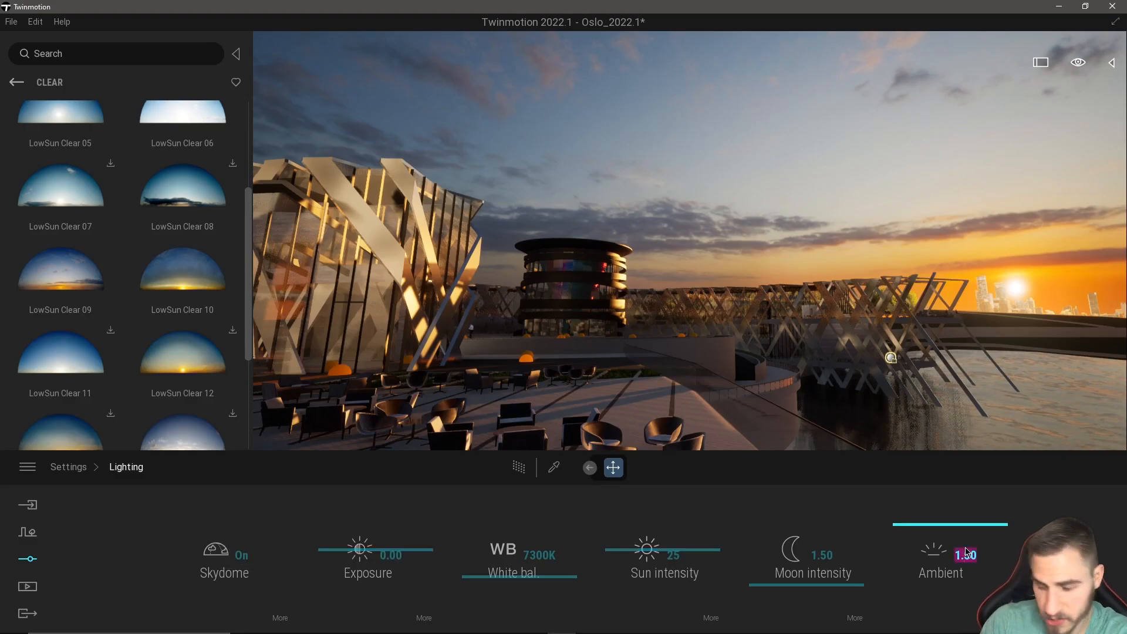
type(".")
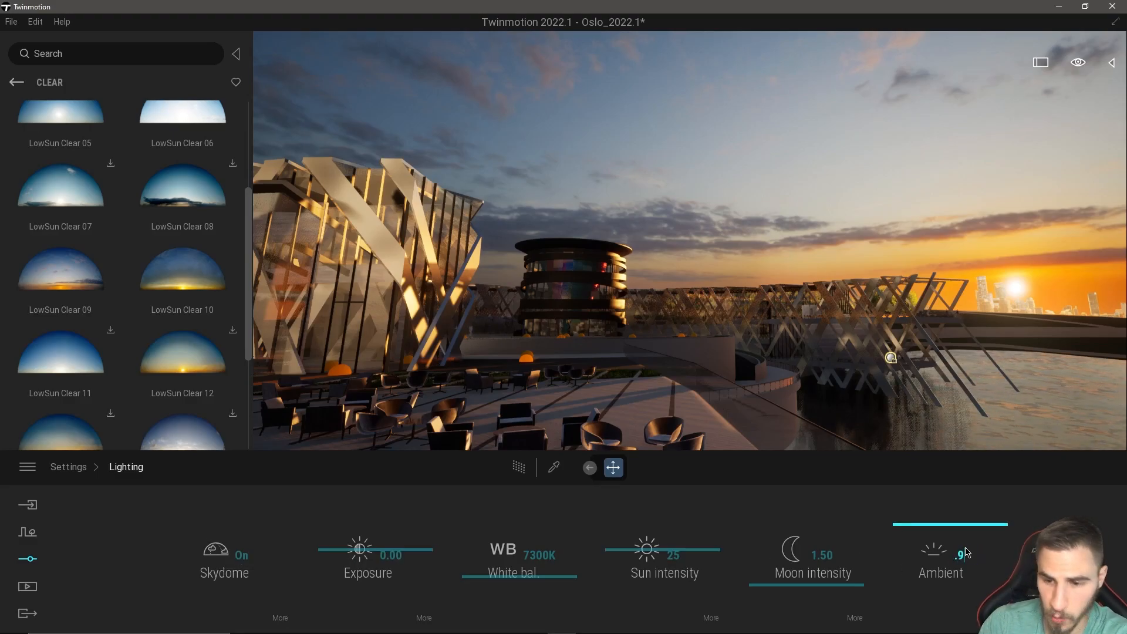
type("9")
key("Return")
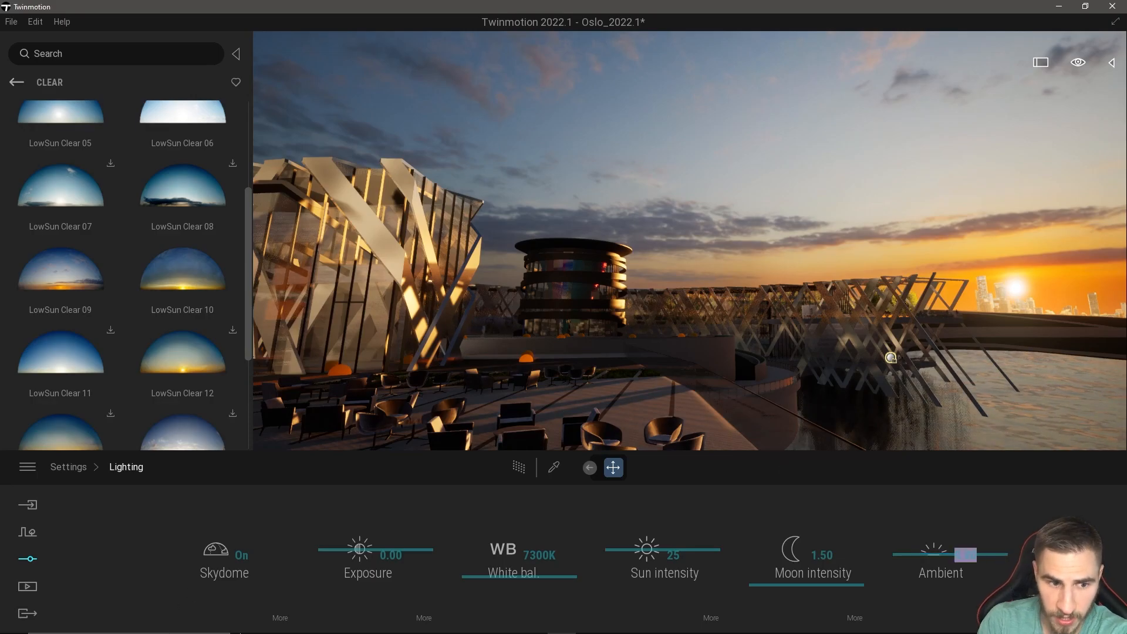
Compare the Ambient value in the skydome's intensity details with the general lighting settings, and reopen the skydome's settings.
left_click(280, 618)
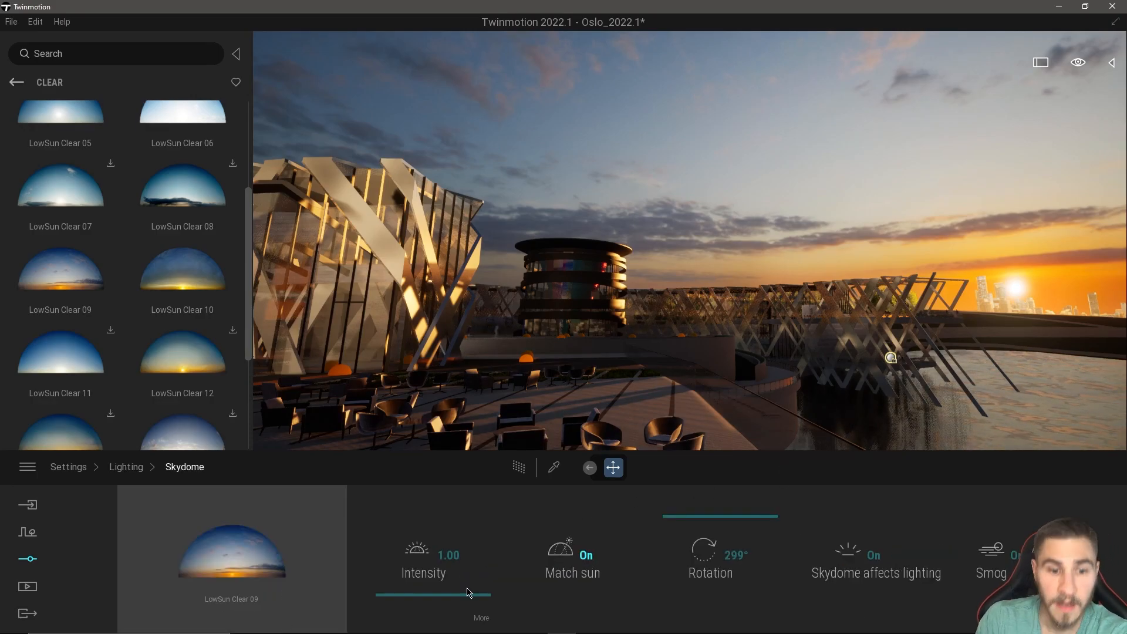
left_click(481, 618)
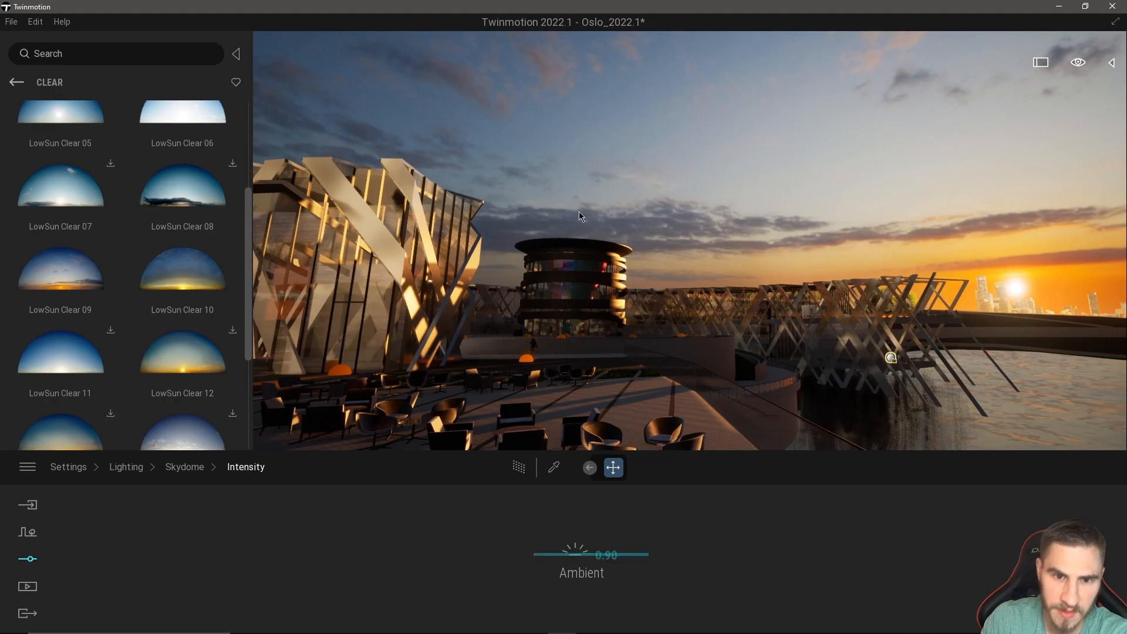
left_click(203, 469)
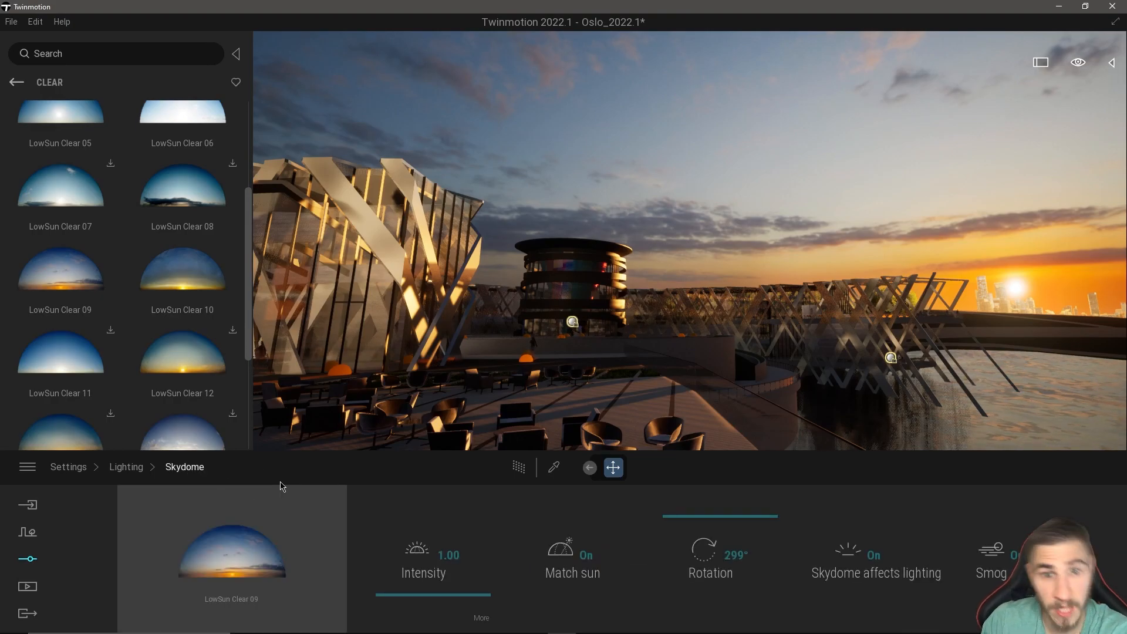
left_click(127, 467)
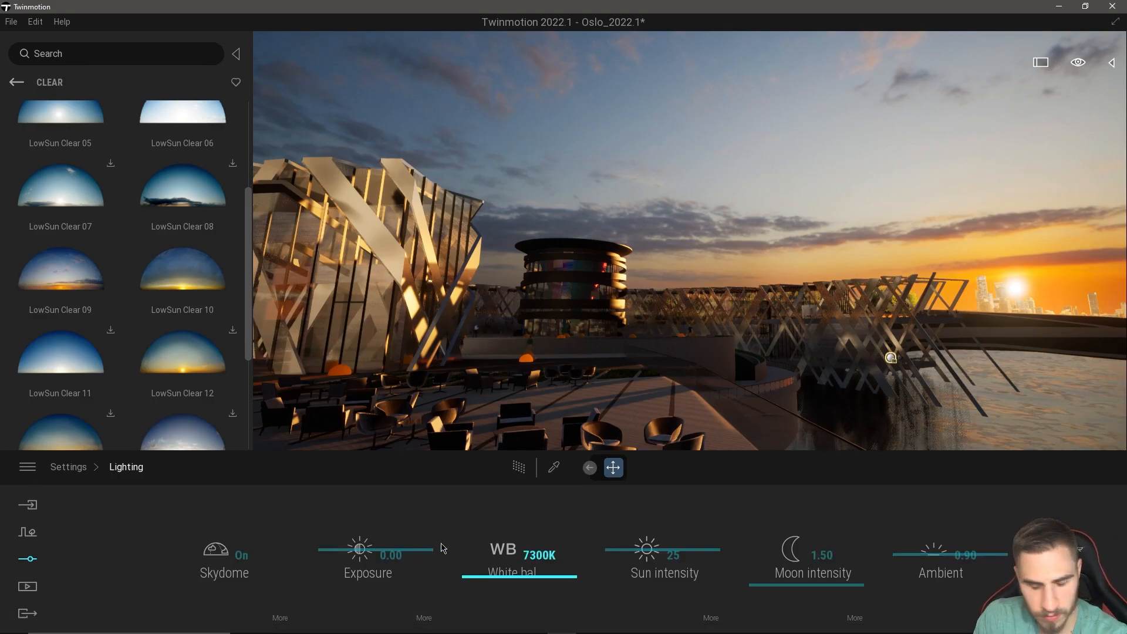
left_click(280, 617)
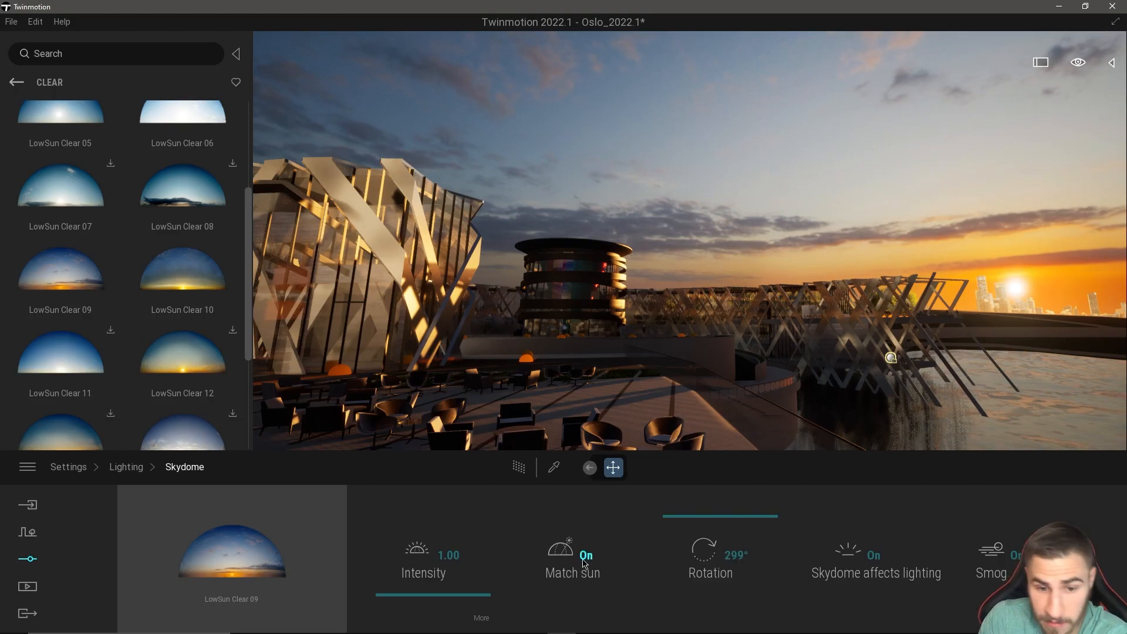
Turn off Match sun for the skydome and look at the changed lighting on the terrace.
right_click_drag(650, 358, 699, 348)
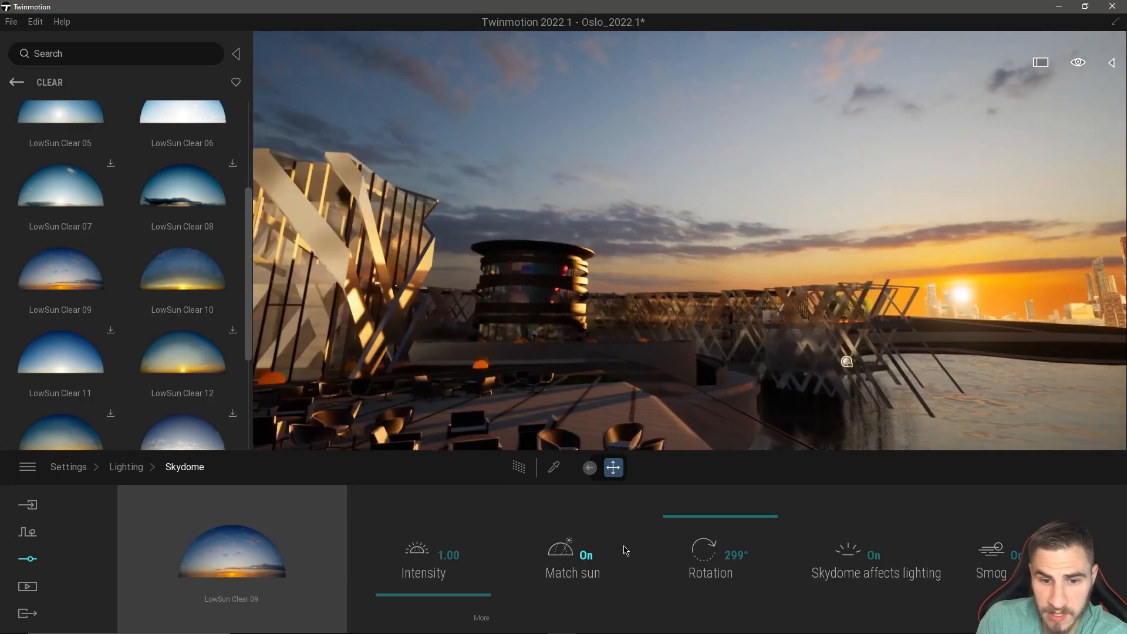
left_click(577, 566)
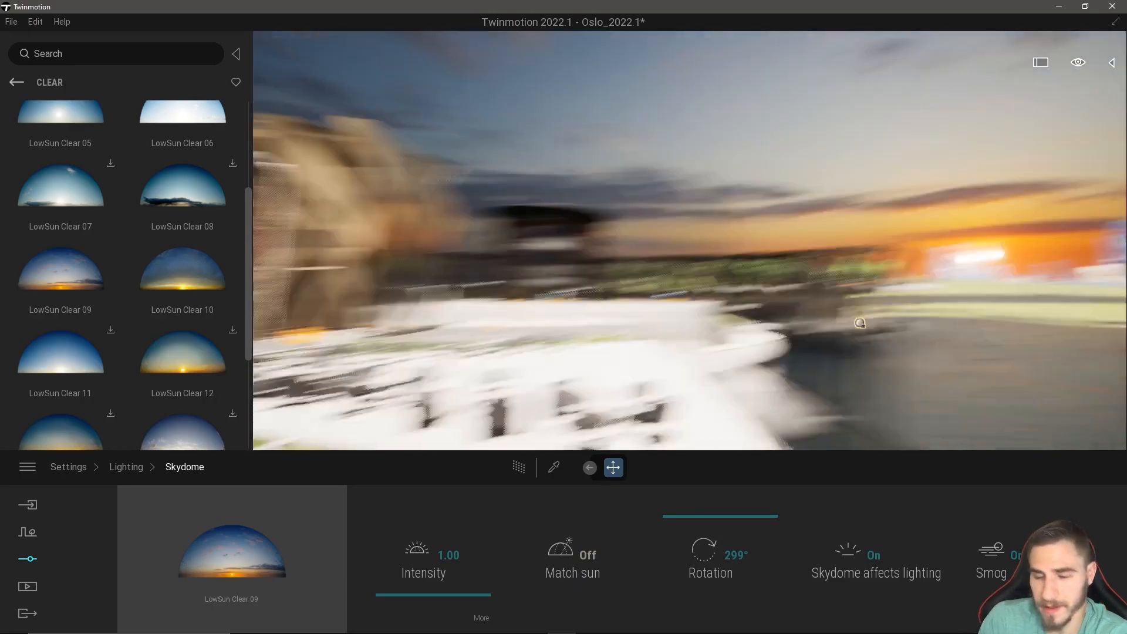
right_click_drag(707, 412, 664, 417)
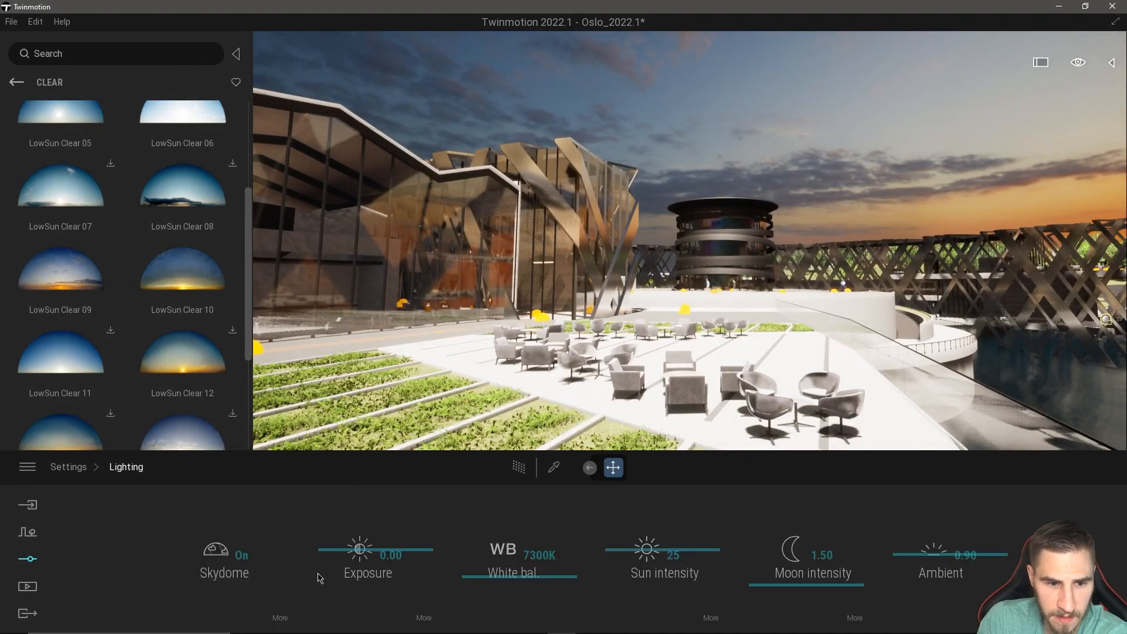
Switch the Skydome off and back on to compare the lighting, and reopen its detailed settings.
left_click(235, 571)
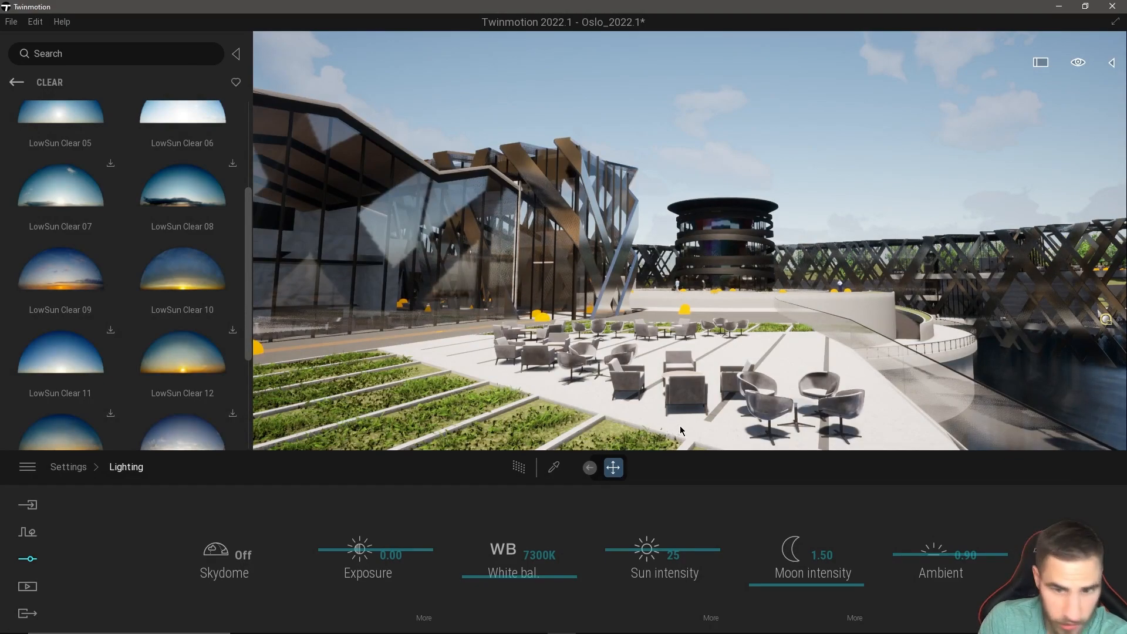
left_click(233, 565)
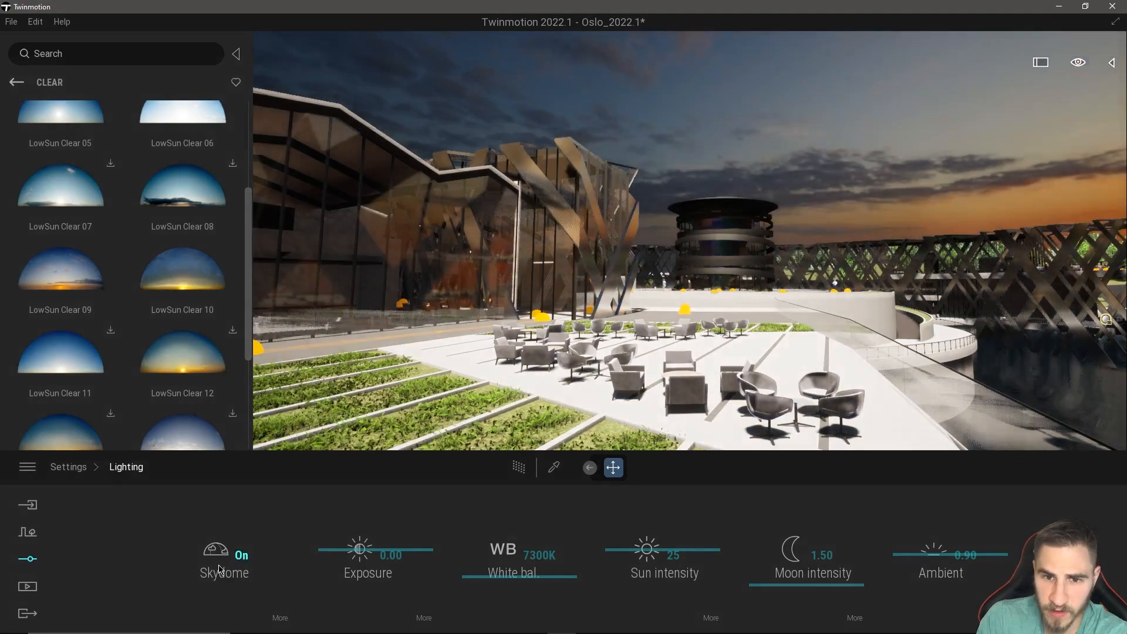
right_click_drag(704, 258, 956, 257)
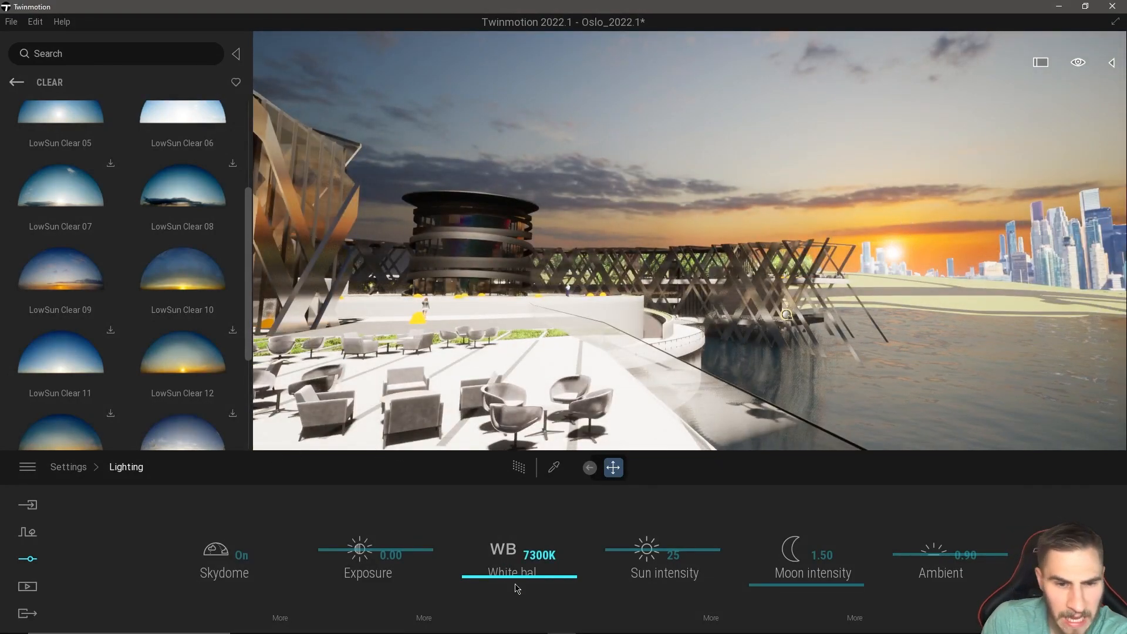
left_click(223, 558)
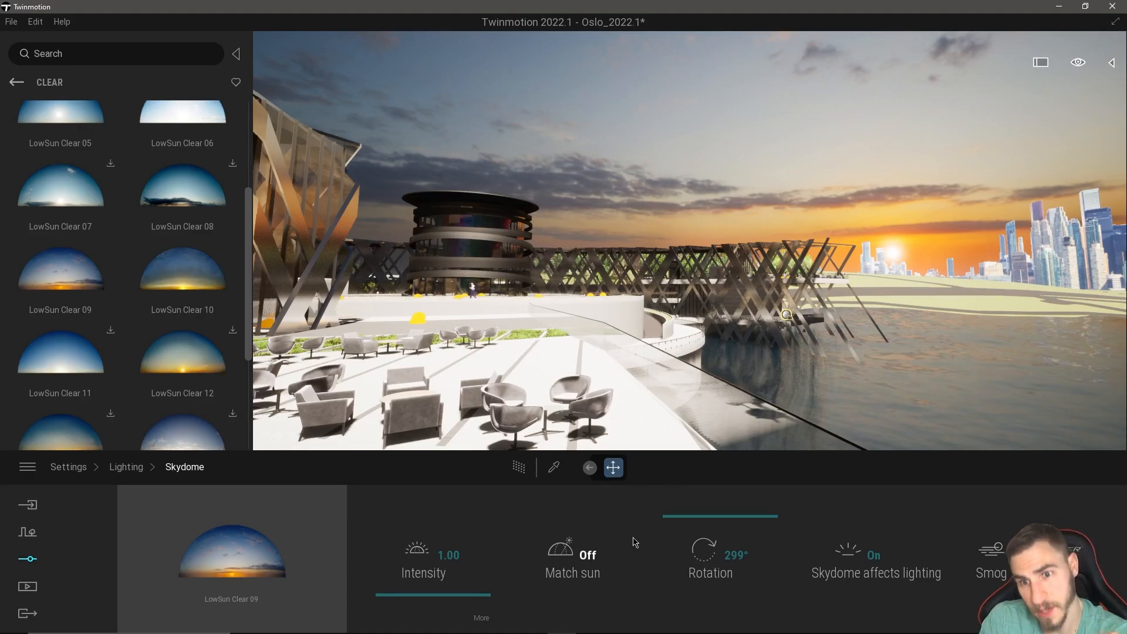
Turn Match sun back on for the skydome and look at the terrace and waterfront lighting from several angles.
left_click(584, 555)
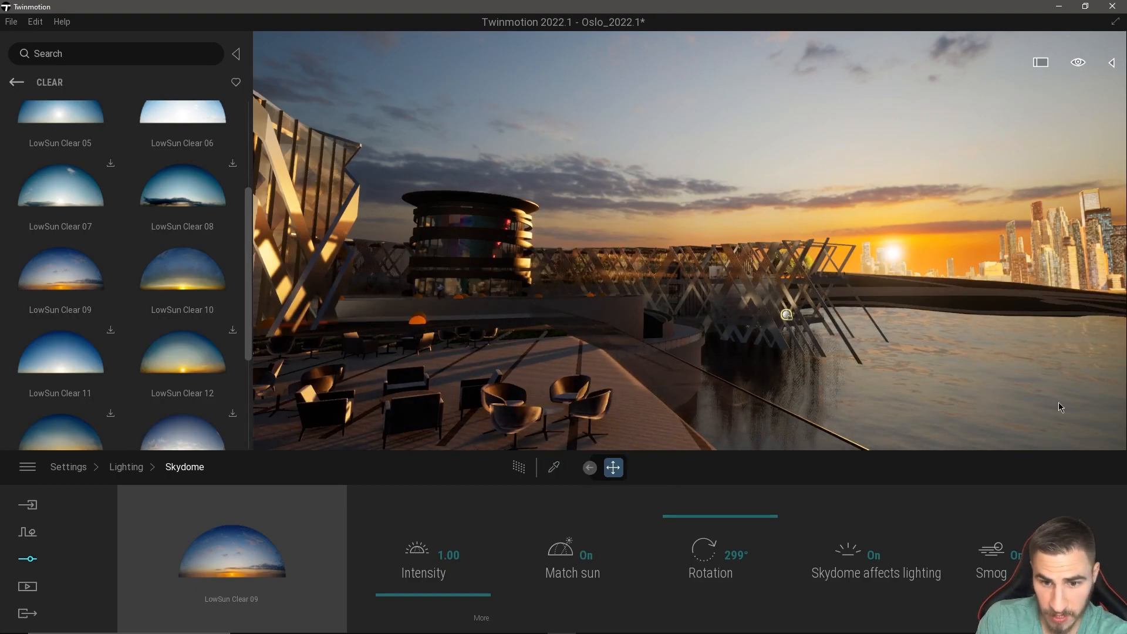
mouse_move(869, 388)
right_mouse_down()
mouse_move(693, 367)
mouse_move(854, 402)
right_mouse_up()
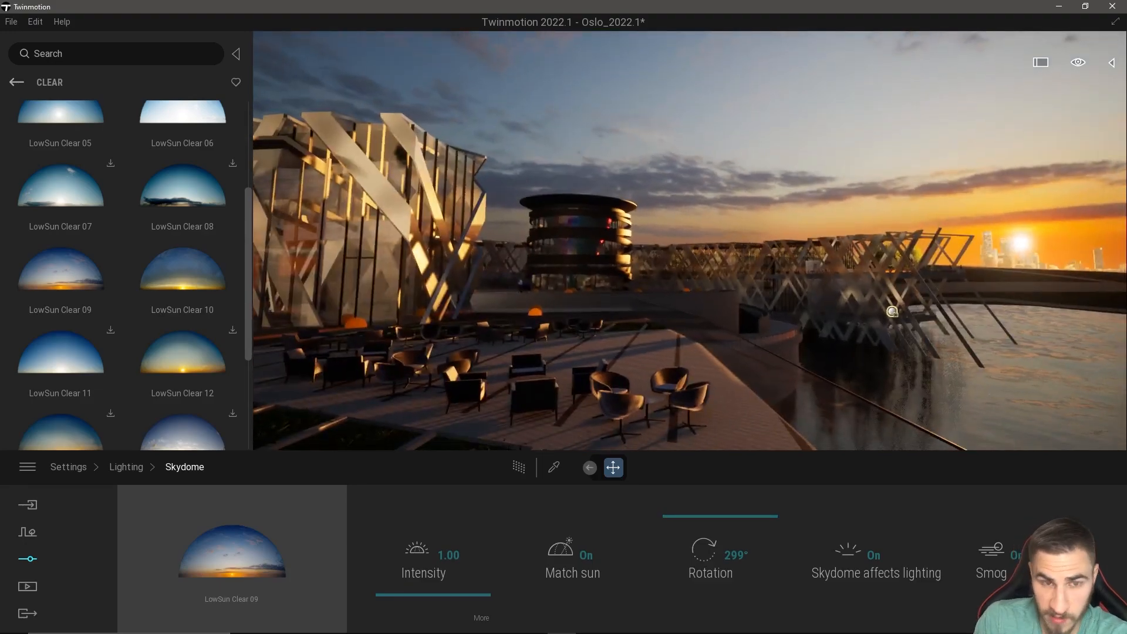
right_click_drag(661, 358, 661, 352)
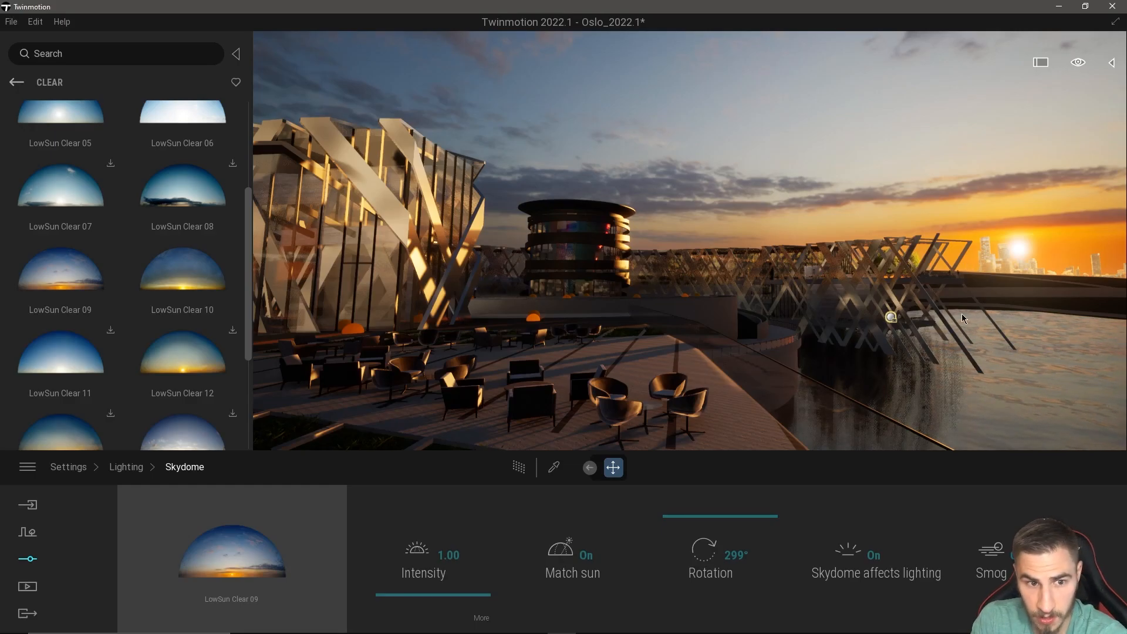
right_click_drag(802, 376, 730, 360)
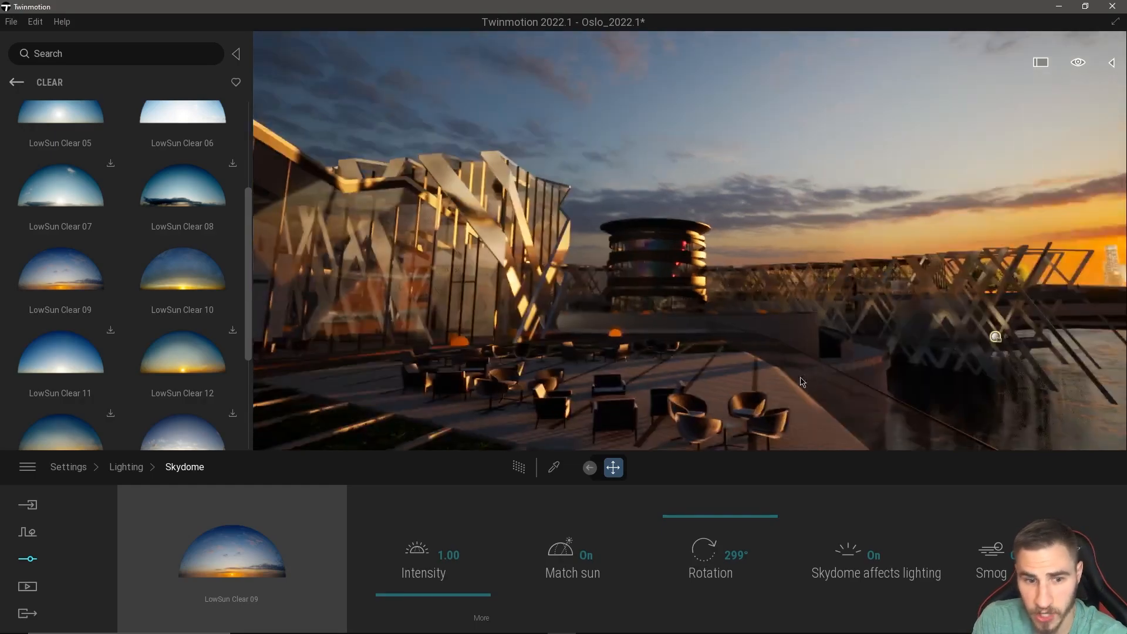
Try a skydome rotation of 226° to compare the lighting, and bring the rotation back to 297°.
mouse_move(736, 549)
left_mouse_down()
mouse_move(735, 510)
mouse_move(745, 581)
mouse_move(732, 493)
mouse_move(731, 584)
mouse_move(704, 541)
mouse_move(712, 494)
mouse_move(721, 538)
left_mouse_up()
key("s")
right_click_drag(710, 399, 707, 370)
key("w")
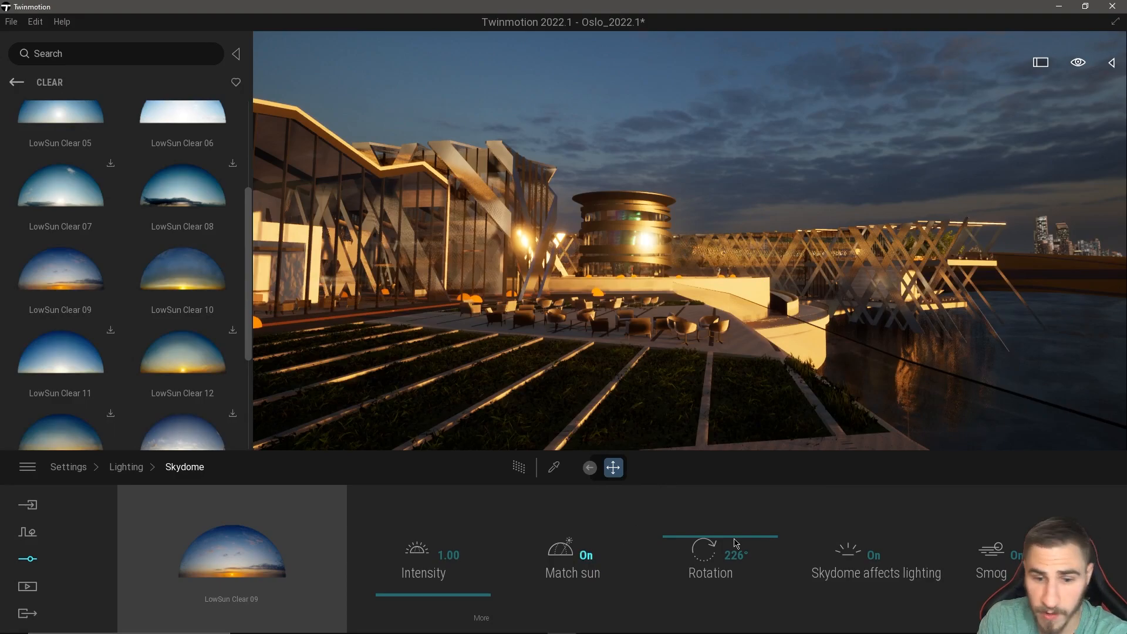
left_click_drag(688, 549, 732, 546)
left_click_drag(733, 485, 748, 517)
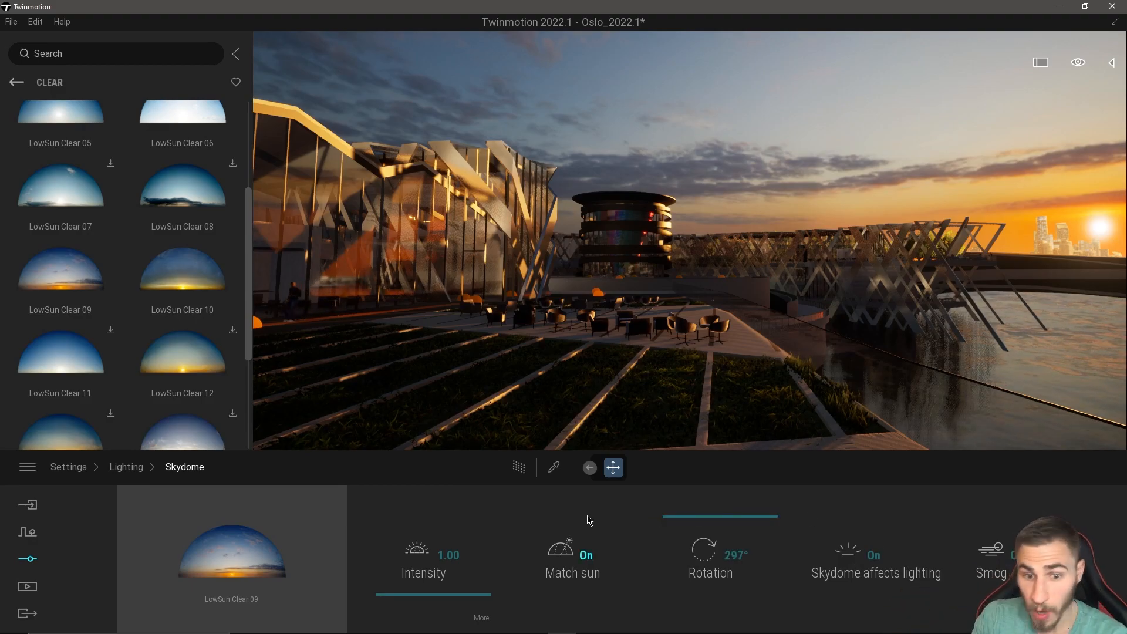
Show the scene list and select the run of spot lights inside the New Lights folder.
left_click(1107, 63)
scroll(1015, 293, "up", 5)
left_click_drag(1123, 362, 1121, 109)
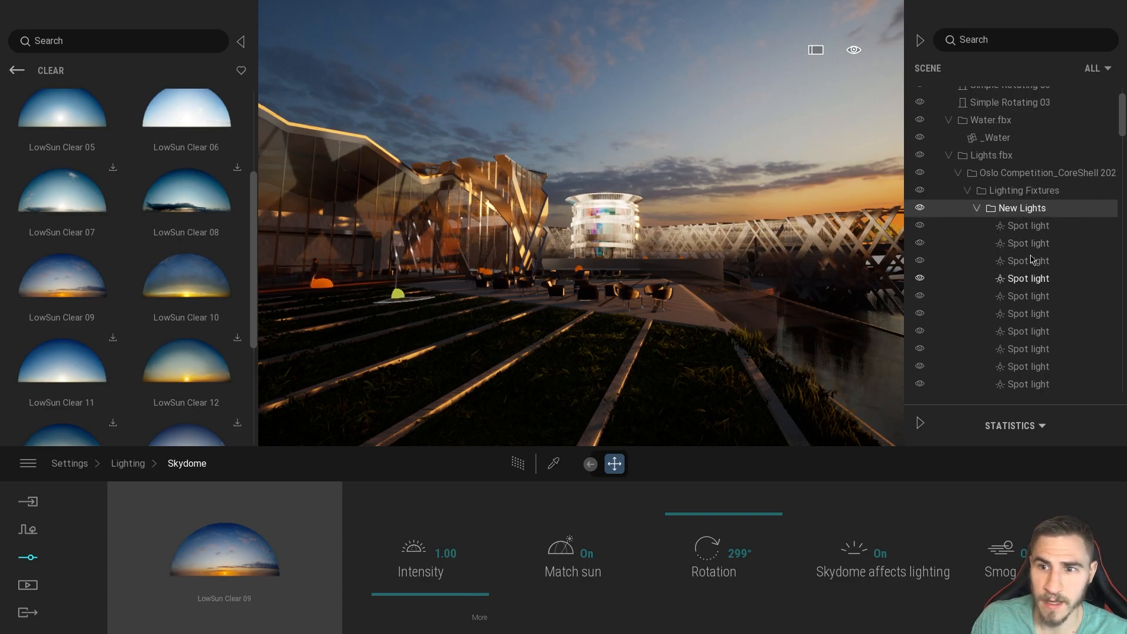
left_click(1027, 226)
left_click(1034, 369, "shift")
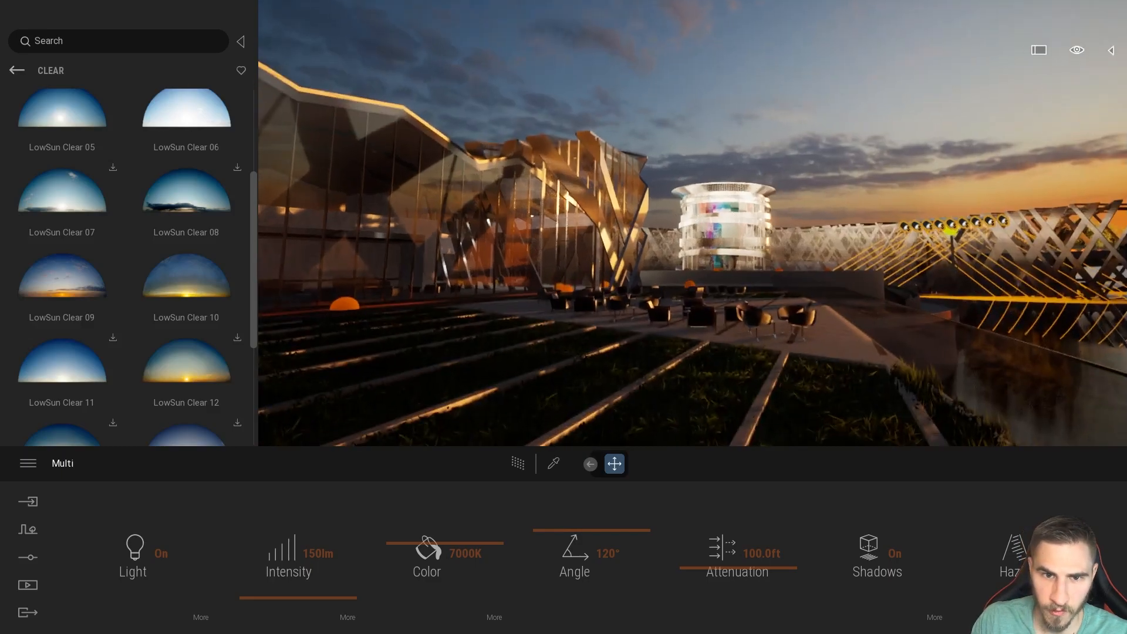
Inspect the evening lighting on the lattice facade beside the round pool.
left_click_drag(764, 198, 765, 176)
key("w")
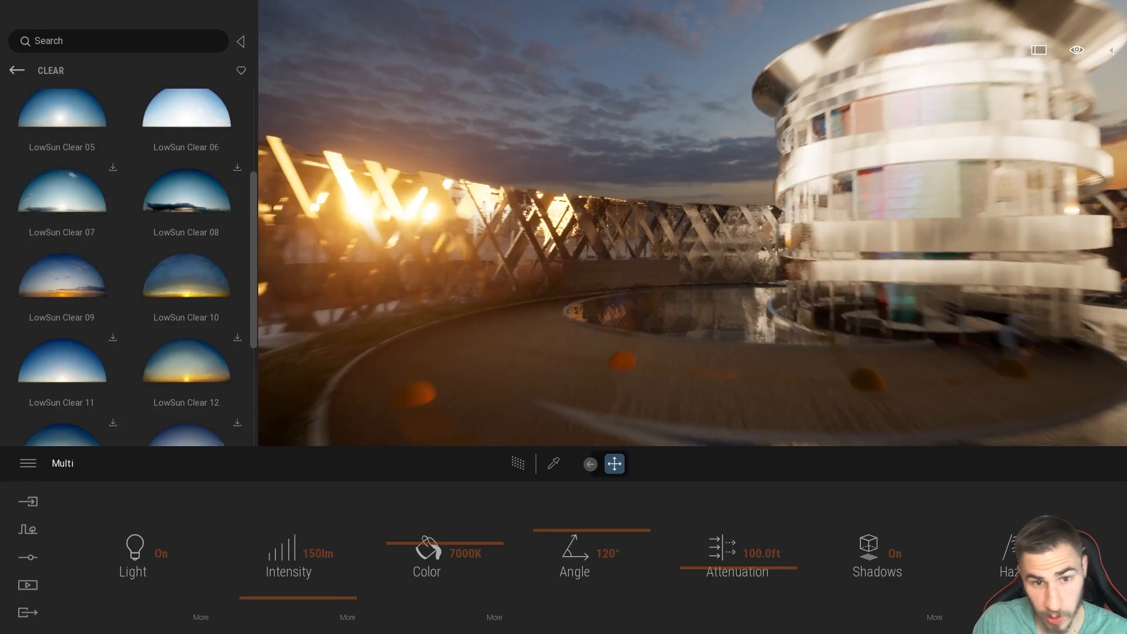
key("w")
right_click_drag(675, 299, 569, 300)
right_click_drag(639, 289, 611, 286)
key("a")
key("a")
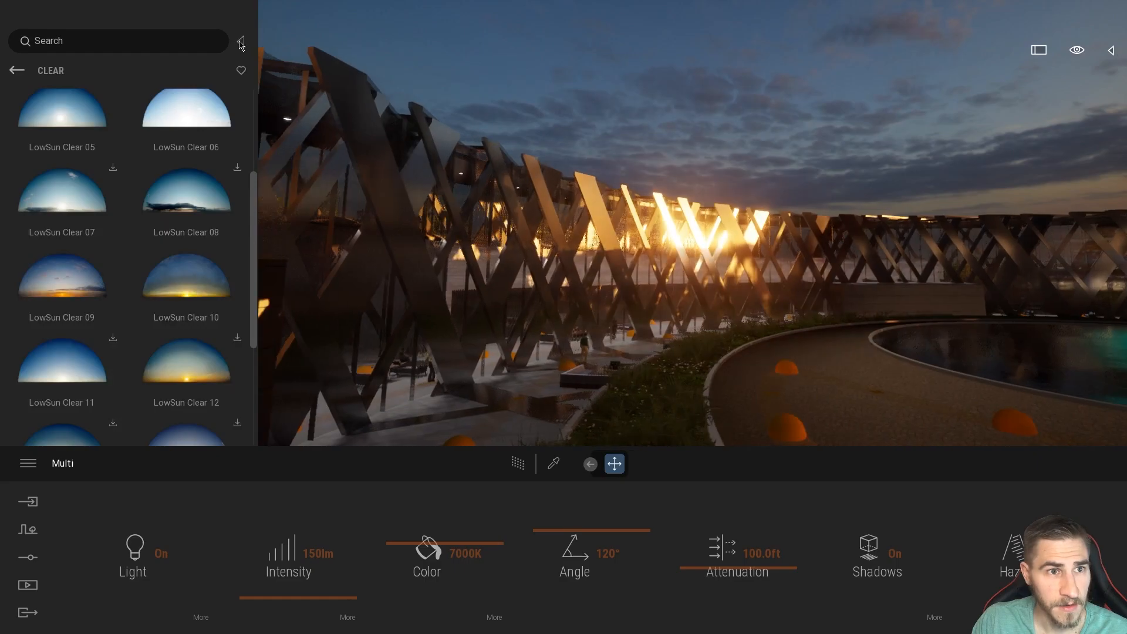
Hide the asset library and examine the building's interior lighting around the curved timber wall and ceiling spotlights.
left_click(240, 42)
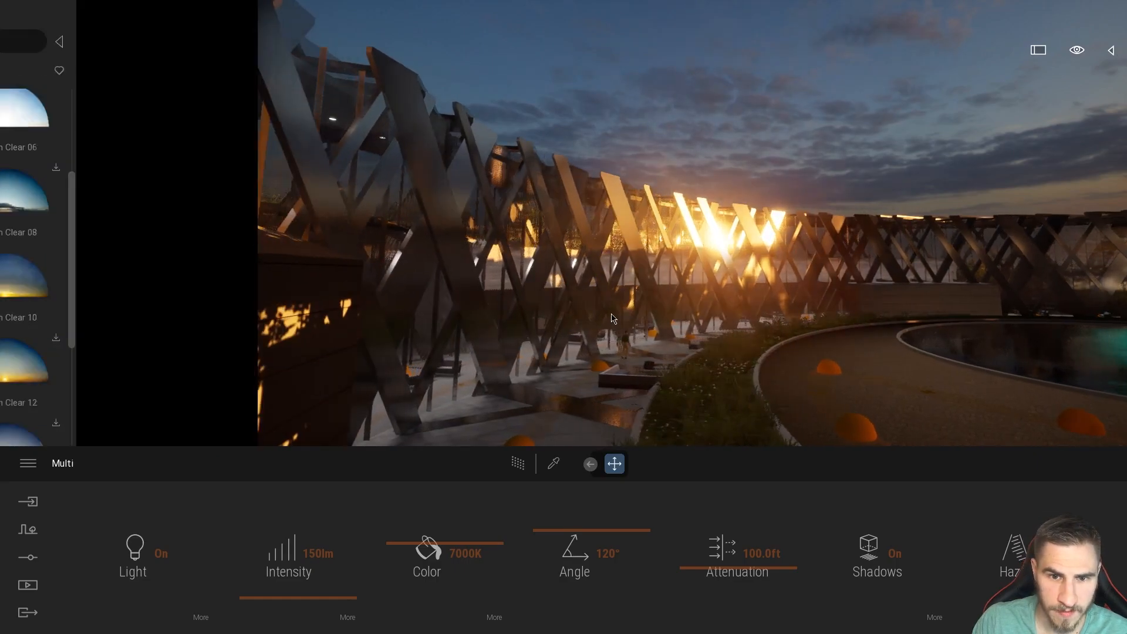
key("a")
key("a")
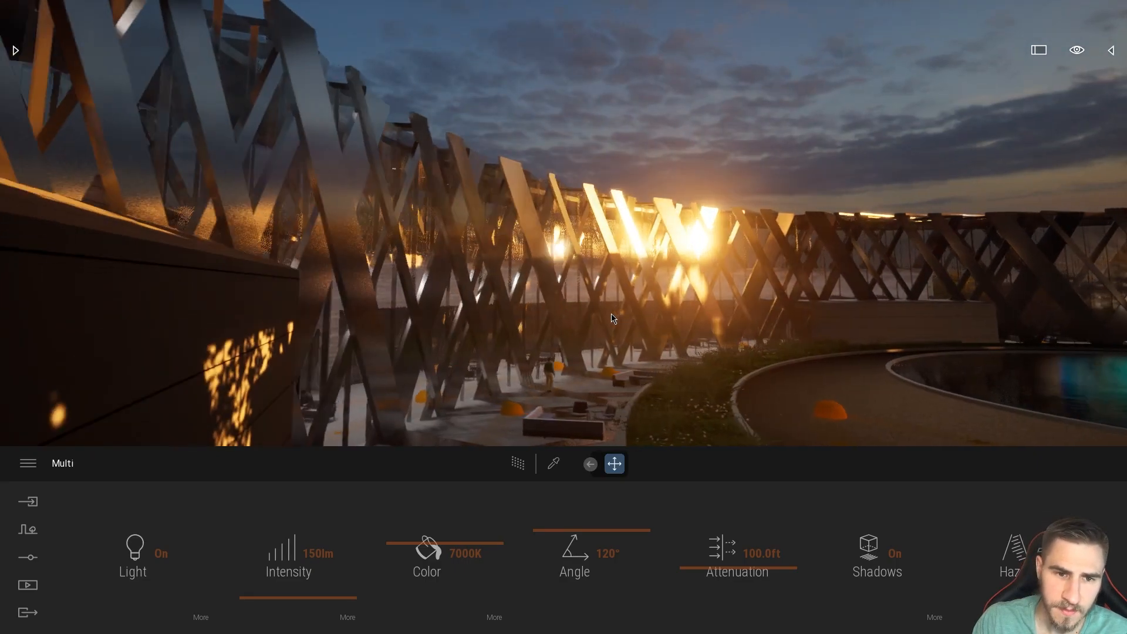
key("a")
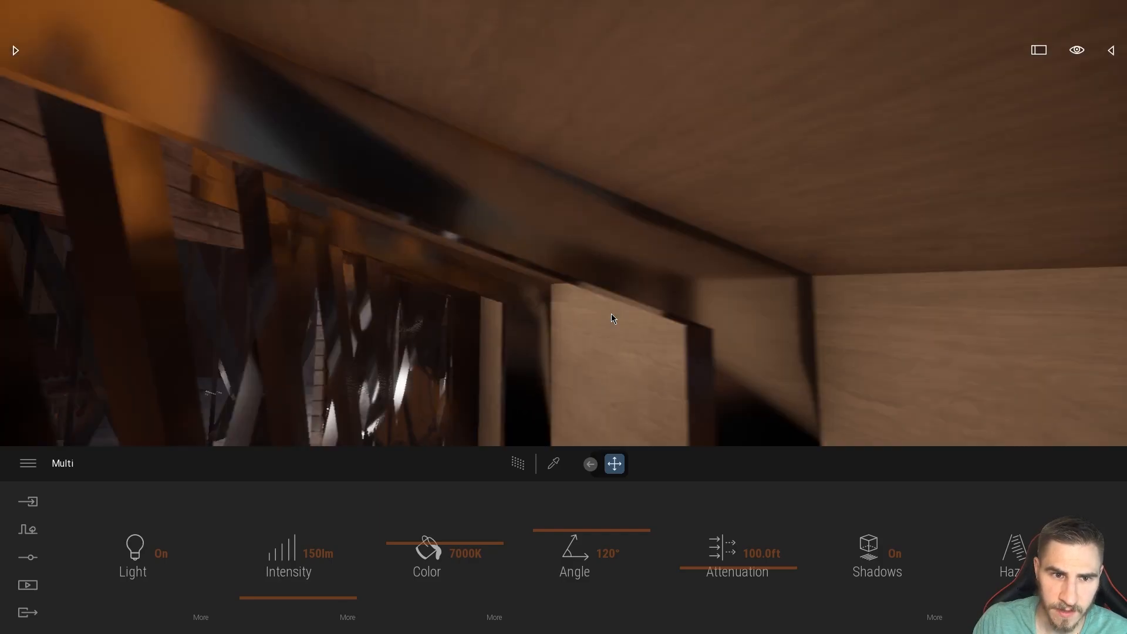
key("a")
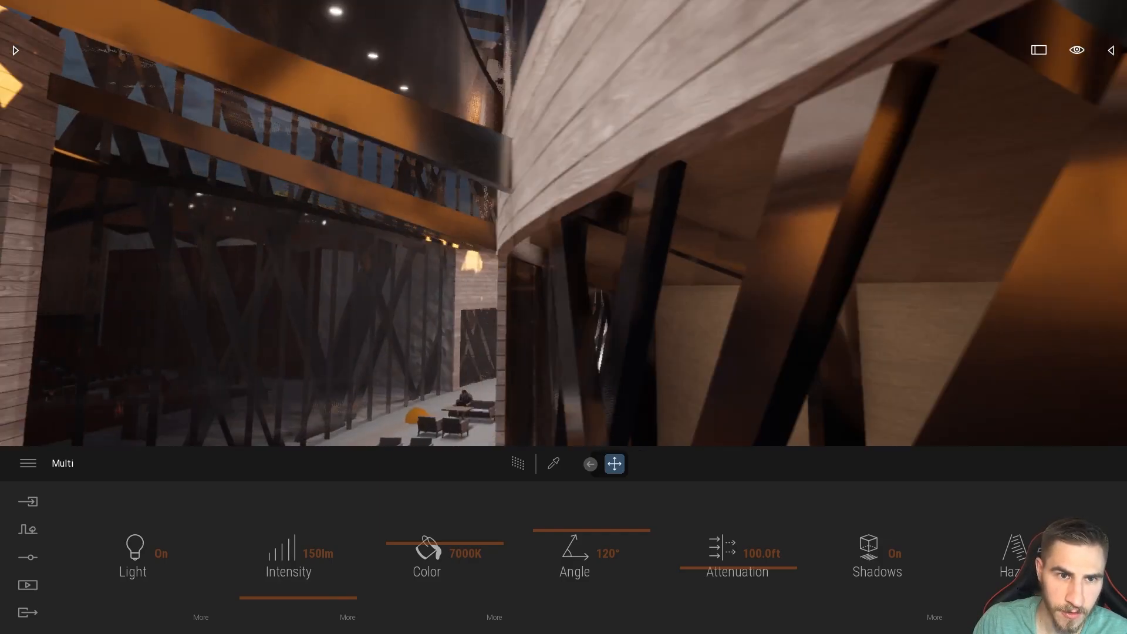
key("a")
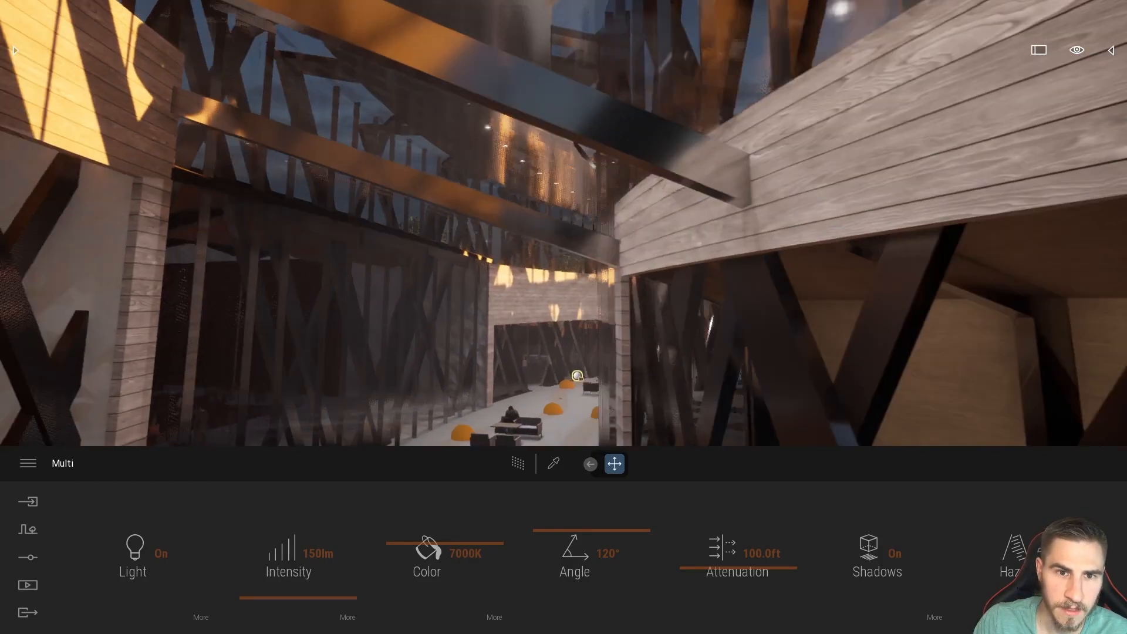
key("w")
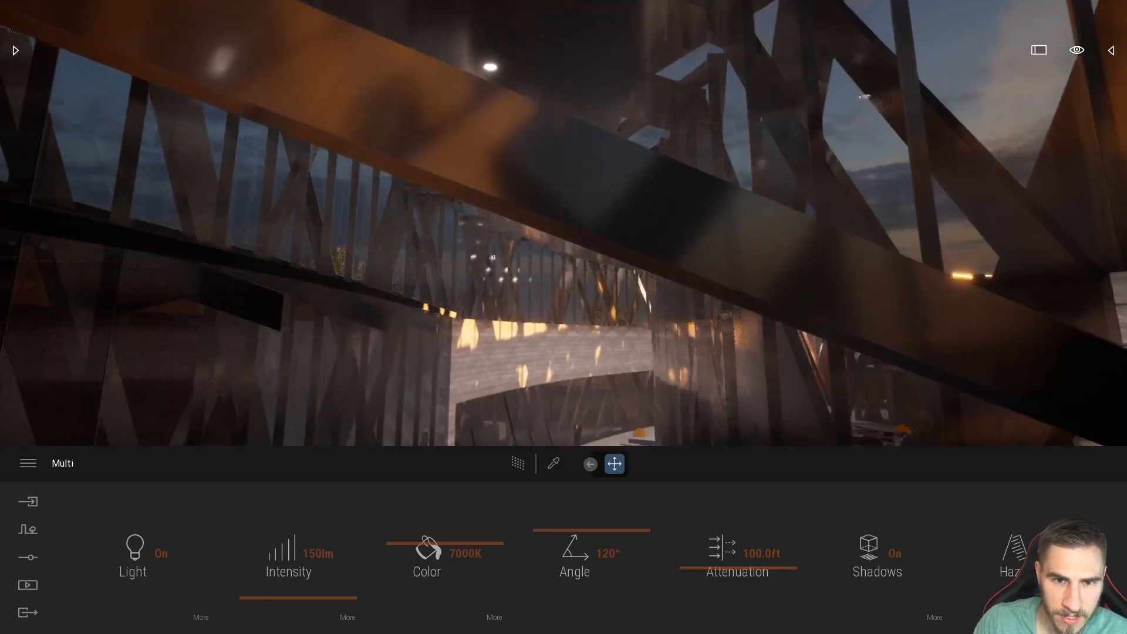
key("w")
key("a")
key("a")
right_click_drag(698, 302, 717, 327)
Open the skydome's detailed lighting settings and turn off Skydome affects lighting.
left_click(30, 561)
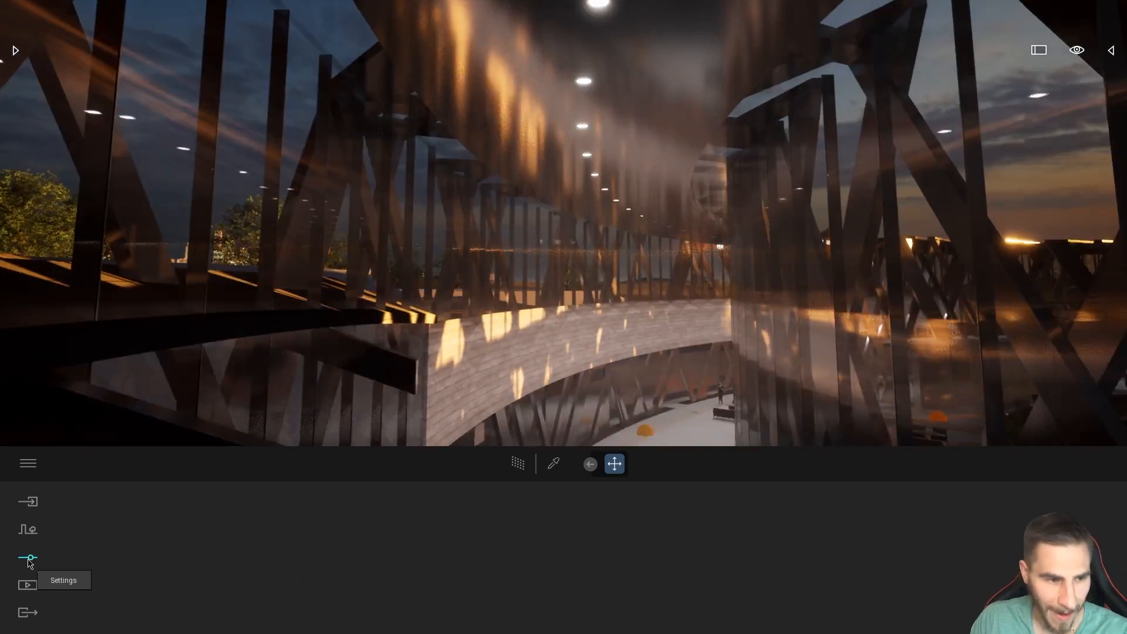
left_click(444, 555)
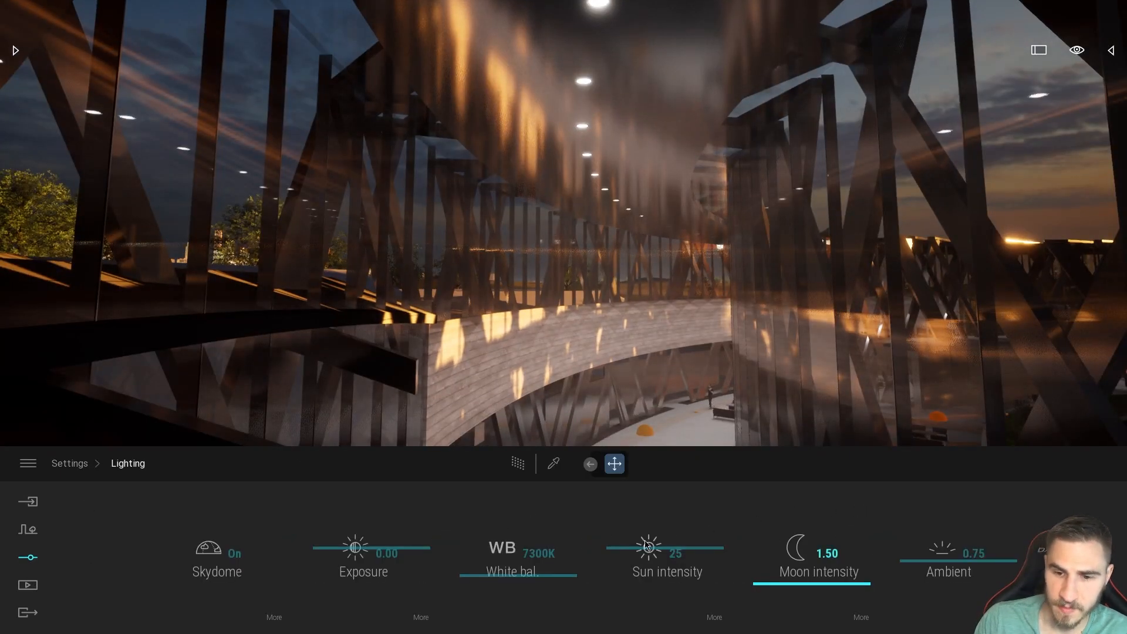
left_click(278, 618)
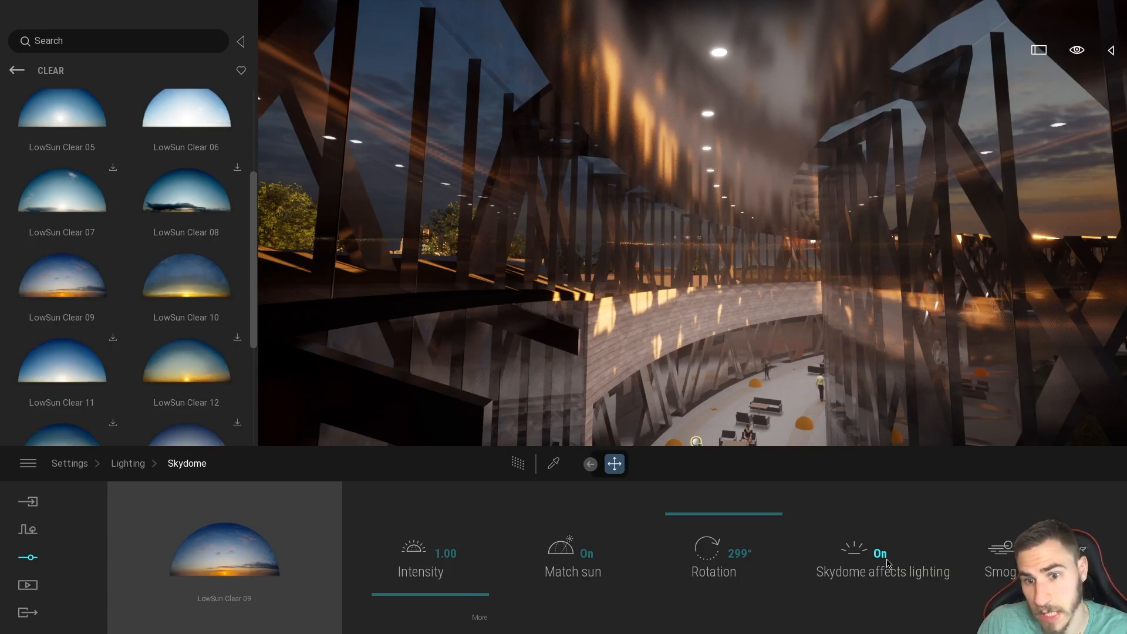
right_click_drag(708, 314, 757, 323)
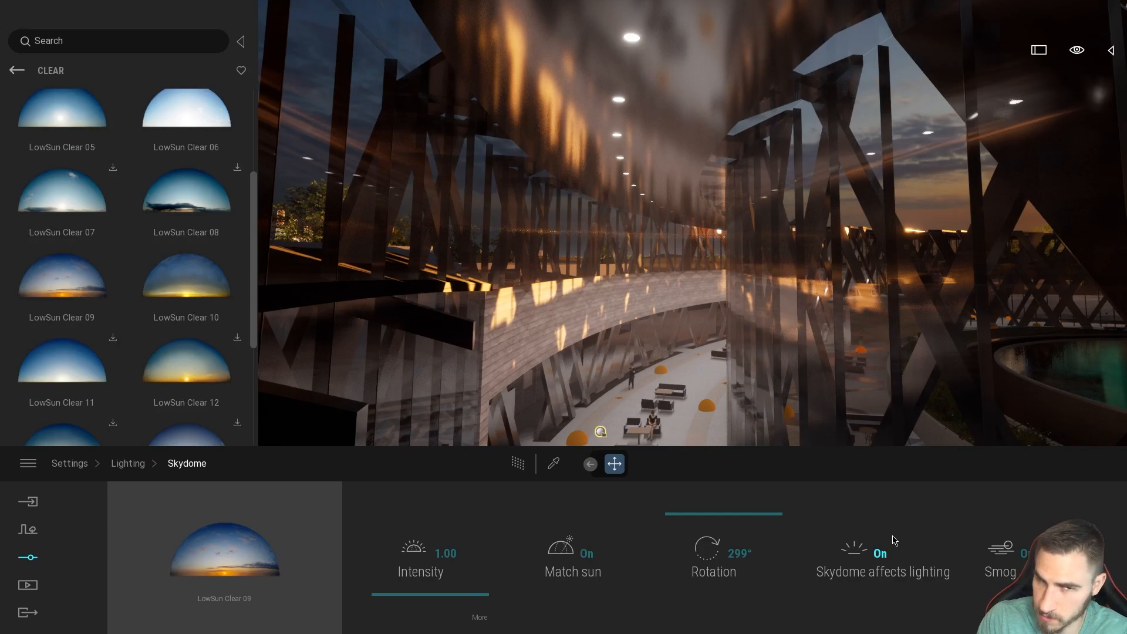
left_click(896, 566)
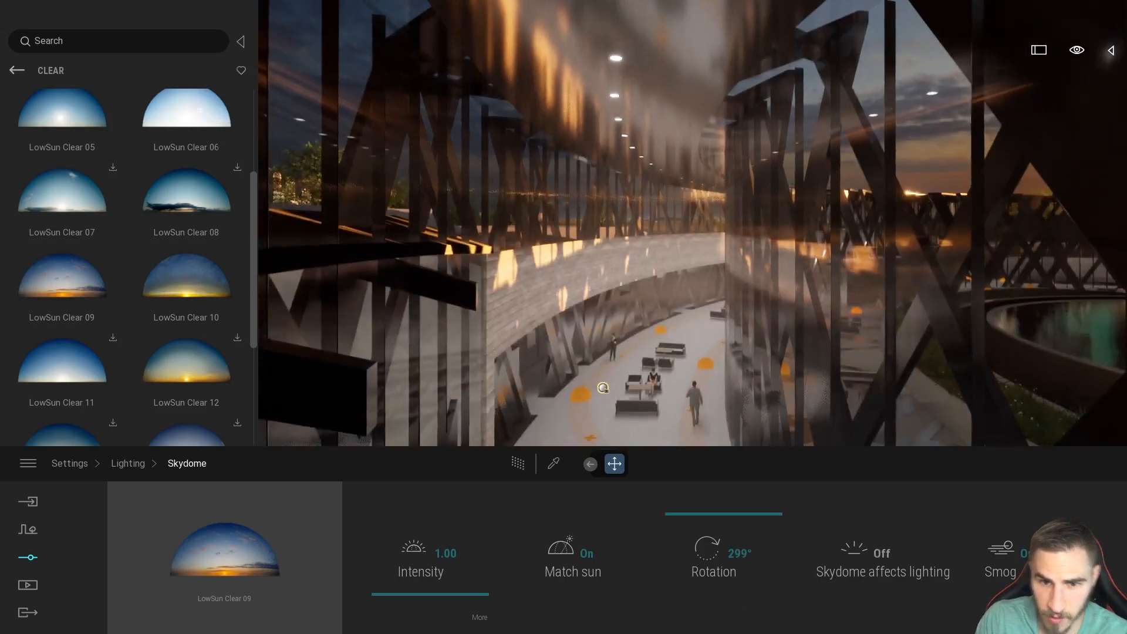
Go down into the seating corridor and toggle Skydome affects lighting on and off to compare the interior.
key("w")
right_click_drag(741, 294, 697, 353)
right_click_drag(800, 203, 797, 245)
key("s")
key("s")
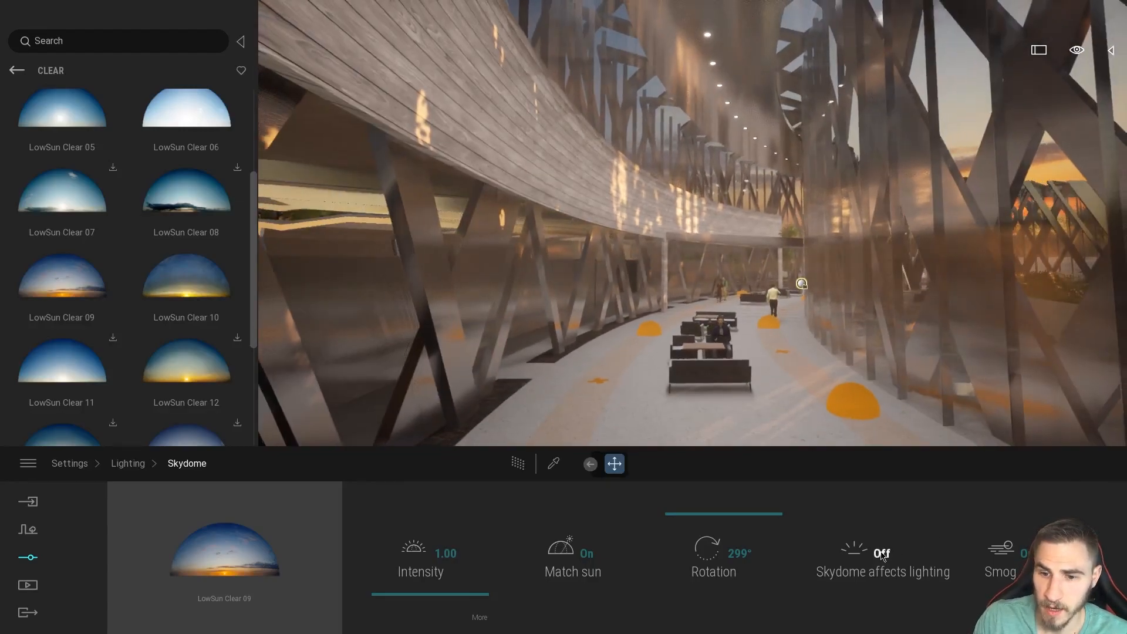
left_click(882, 553)
left_click(882, 554)
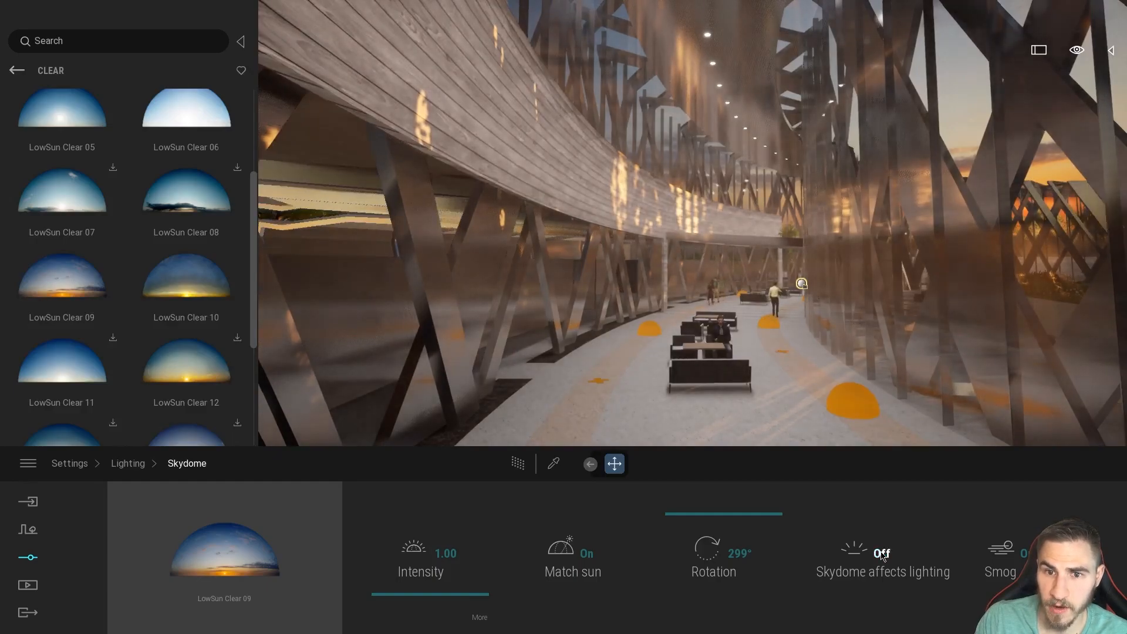
right_click_drag(575, 345, 604, 341)
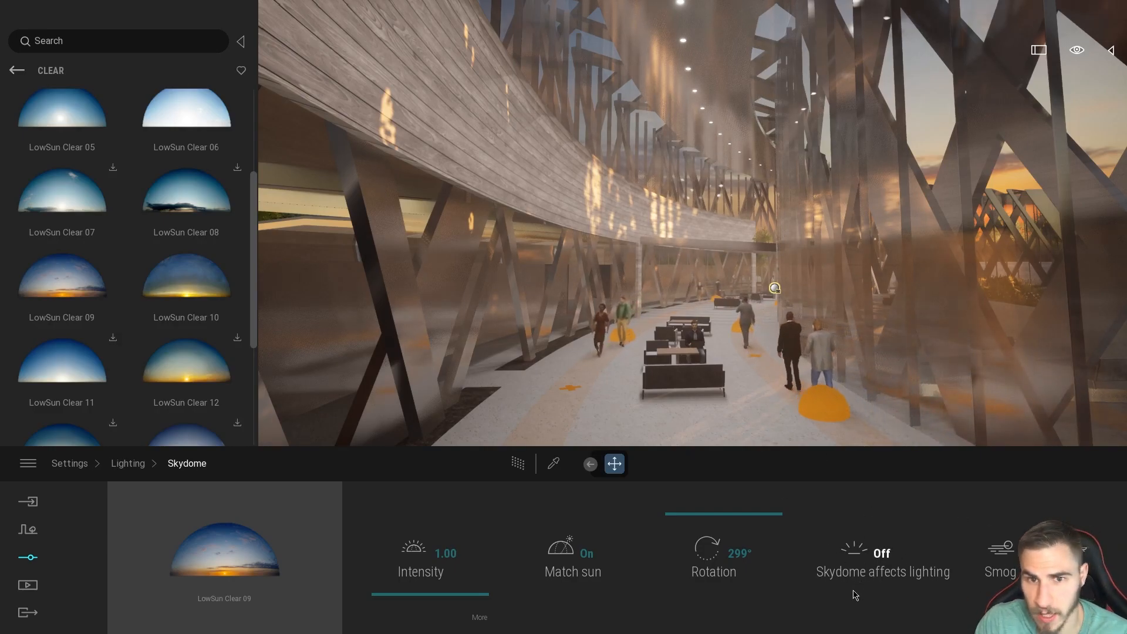
Turn Skydome affects lighting back on and compare the corridor with the option off and on.
left_click(827, 578)
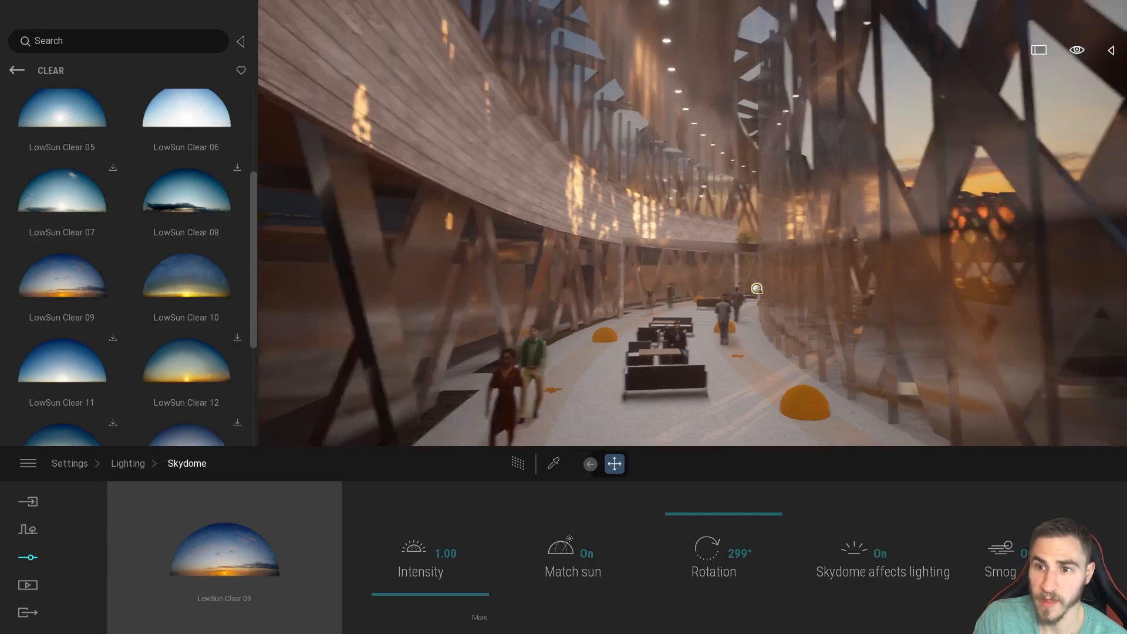
right_click_drag(710, 326, 809, 328)
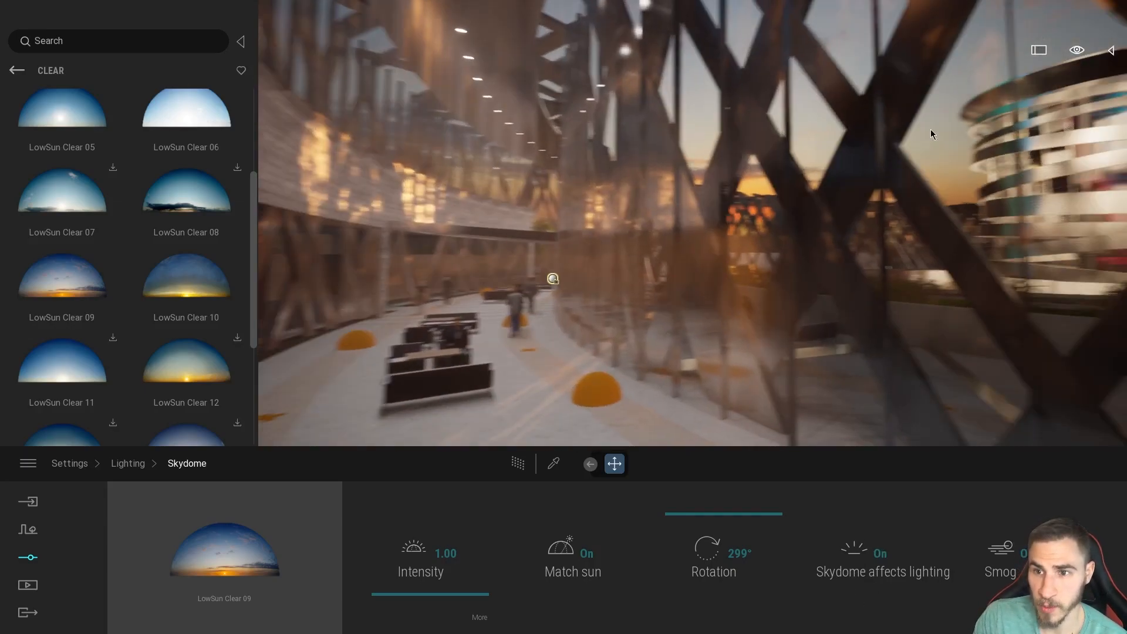
right_click_drag(895, 299, 849, 296)
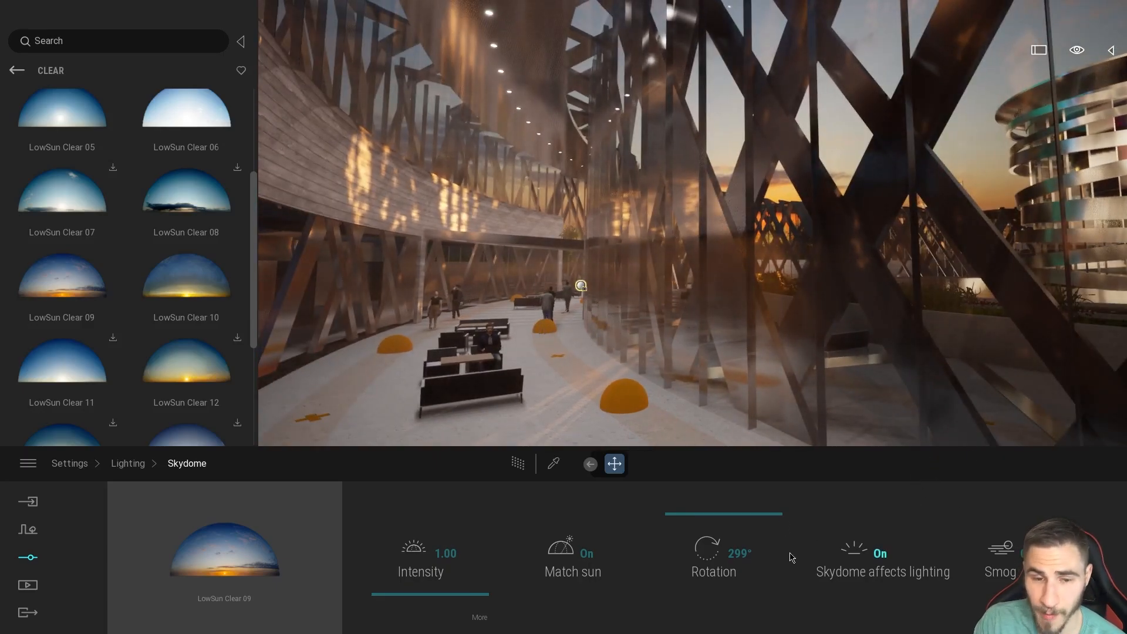
right_click_drag(770, 311, 543, 302)
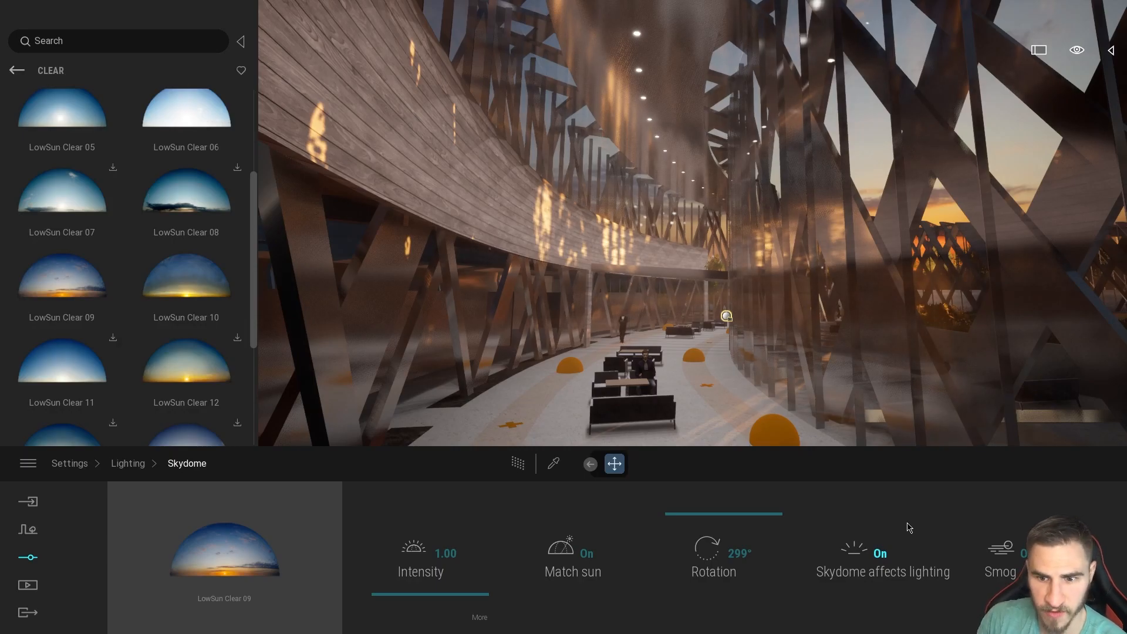
left_click(890, 557)
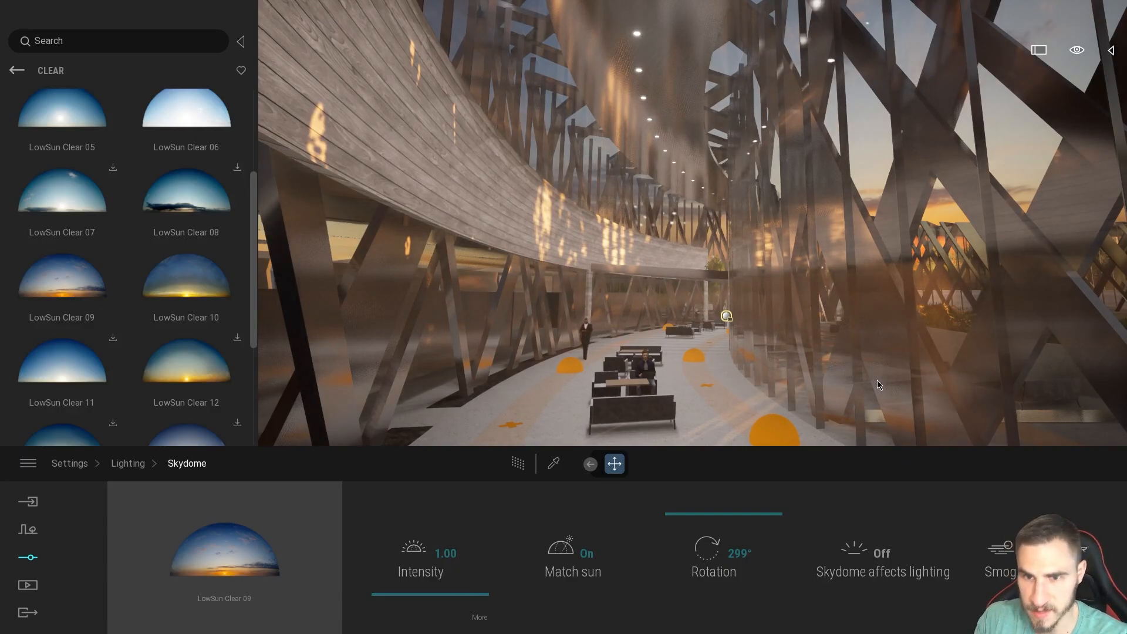
left_click(898, 584)
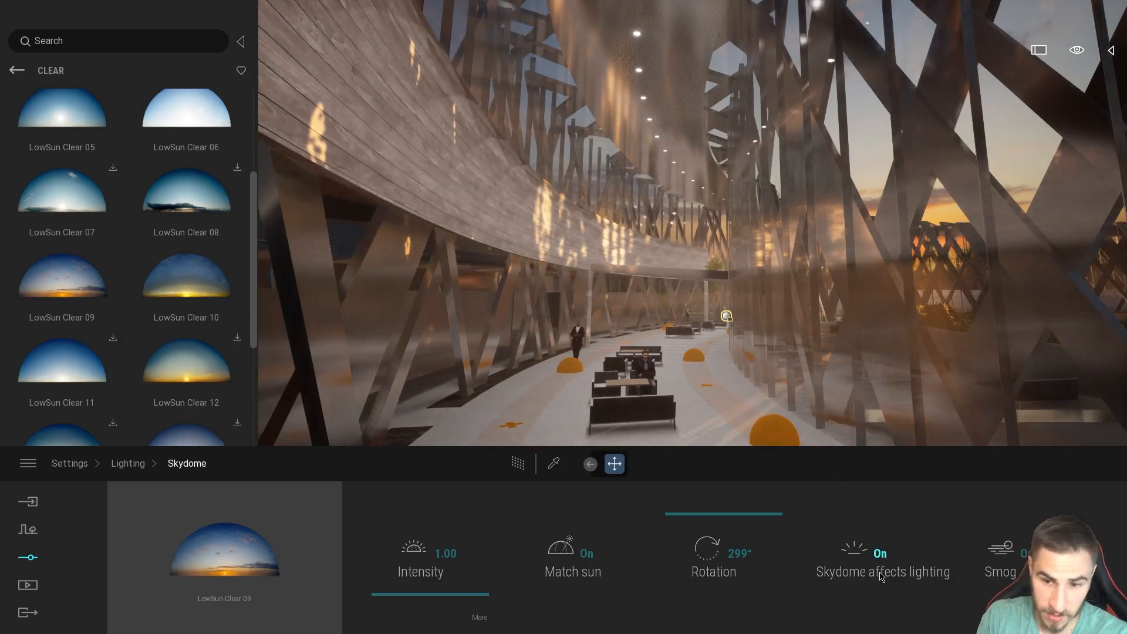
Return to the outdoor terrace and switch Skydome affects lighting off and on to compare the exterior.
right_click_drag(688, 336, 1077, 336)
key("w")
right_click_drag(516, 338, 361, 270)
key("w")
key("w")
key("s")
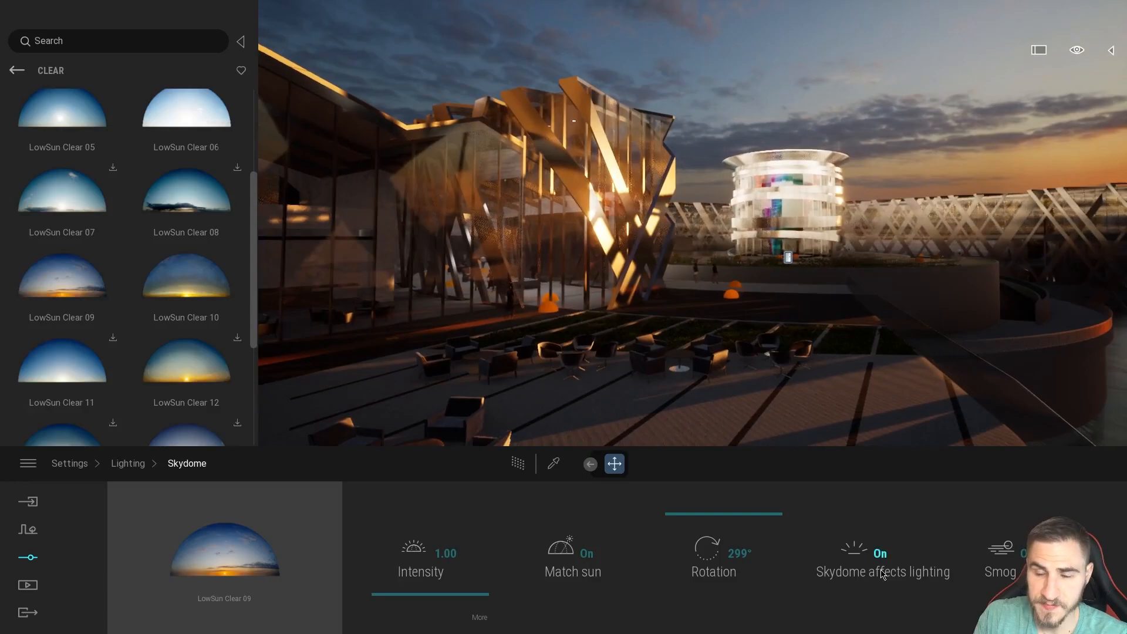
left_click(882, 572)
left_click(871, 574)
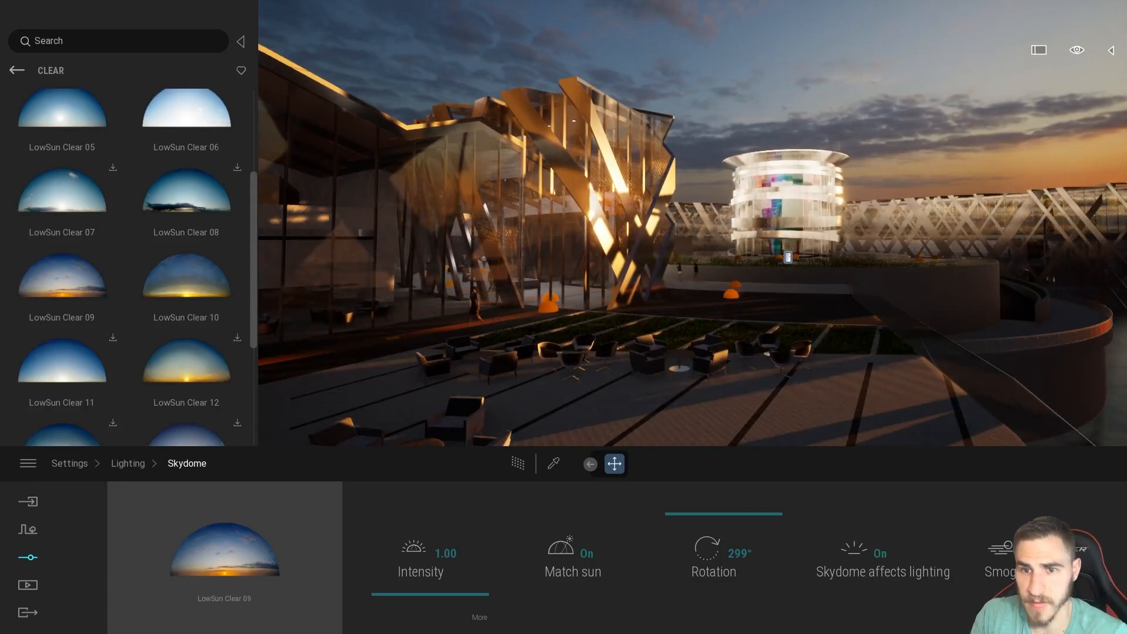
Turn off Skydome affects lighting and look at its effect on the terrace seating and planting strips.
key("s")
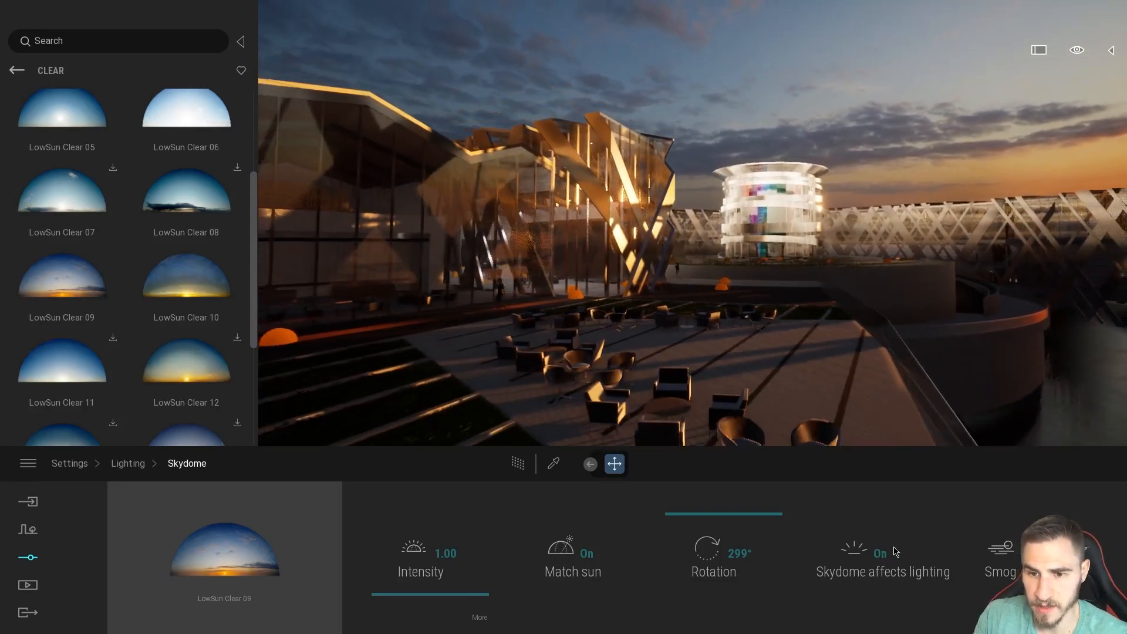
left_click(892, 555)
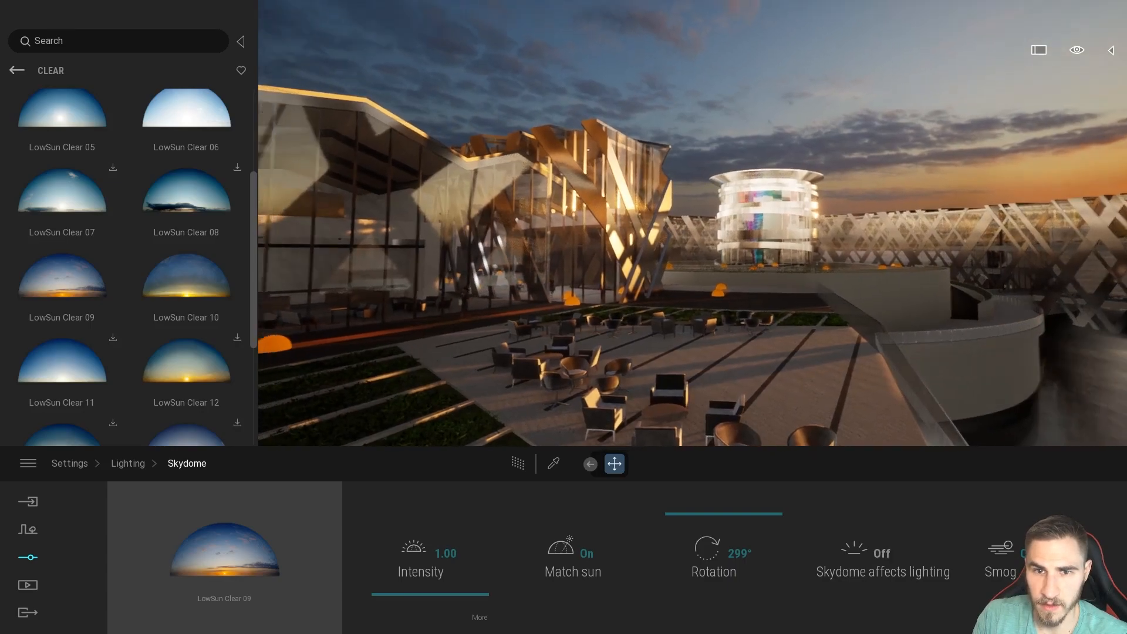
left_click_drag(693, 308, 759, 380)
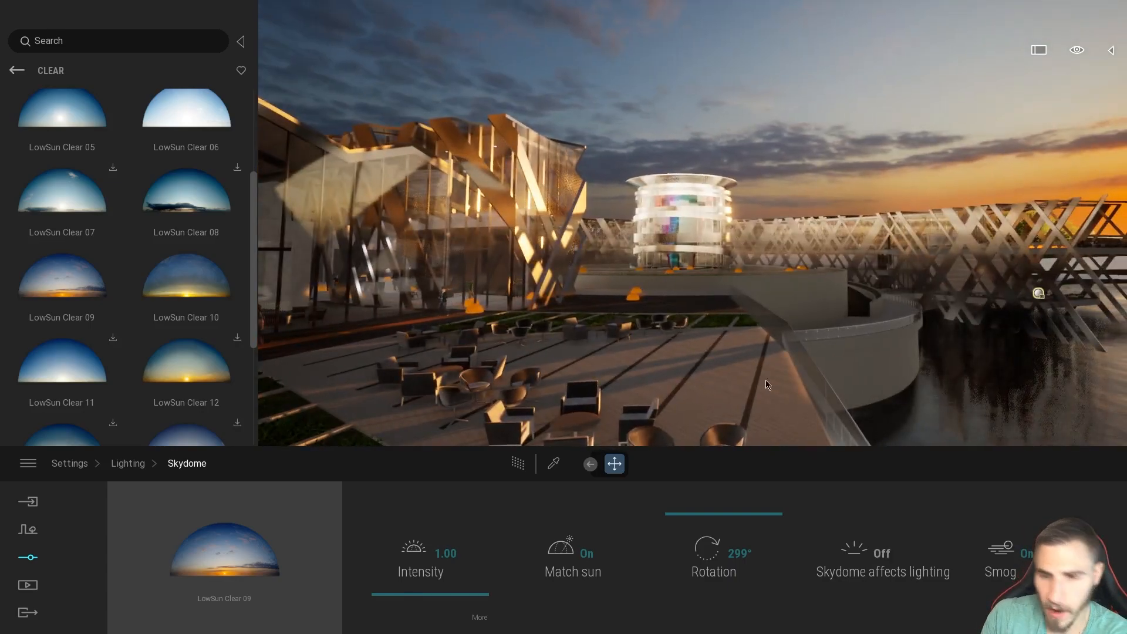
Turn Skydome affects lighting back on for the outdoor terrace scene.
left_click_drag(687, 352, 735, 352)
left_click_drag(763, 276, 846, 302)
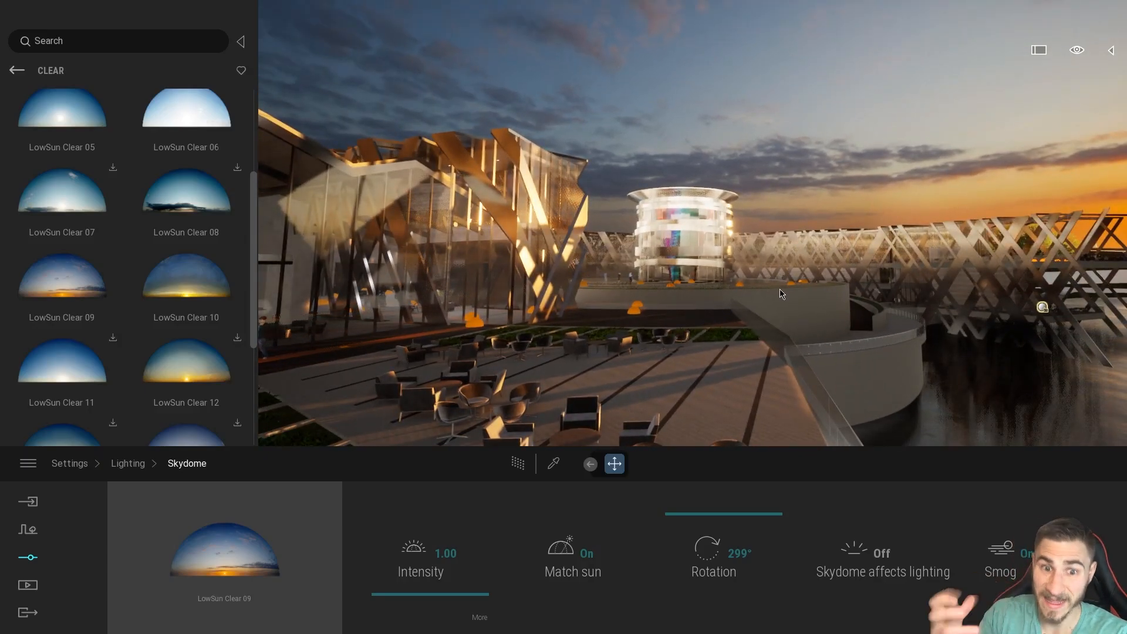
left_click(887, 575)
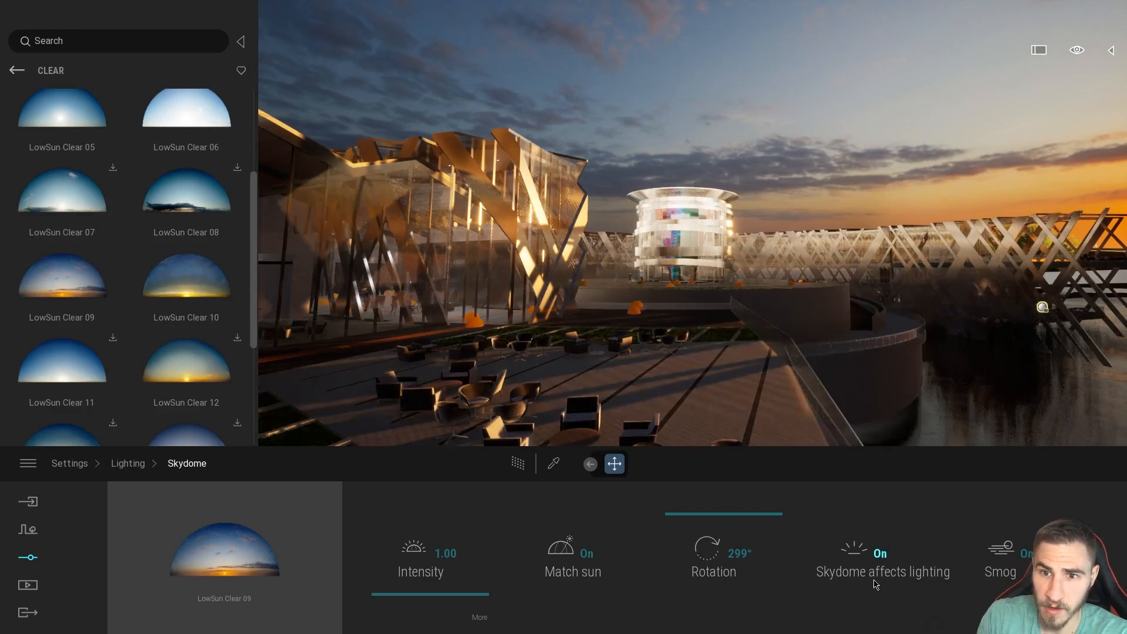
Move around the terrace and examine the facade, glass tower, seating and waterfront with the skydome lighting on.
left_click_drag(817, 300, 847, 259)
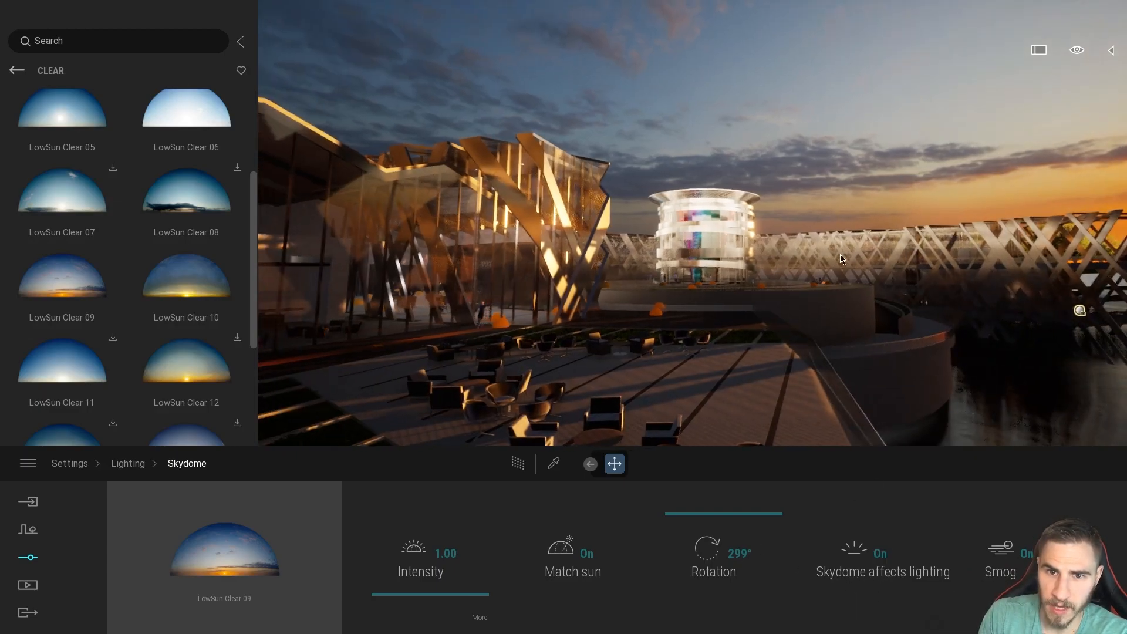
right_click_drag(525, 408, 639, 405)
right_click_drag(916, 252, 875, 252)
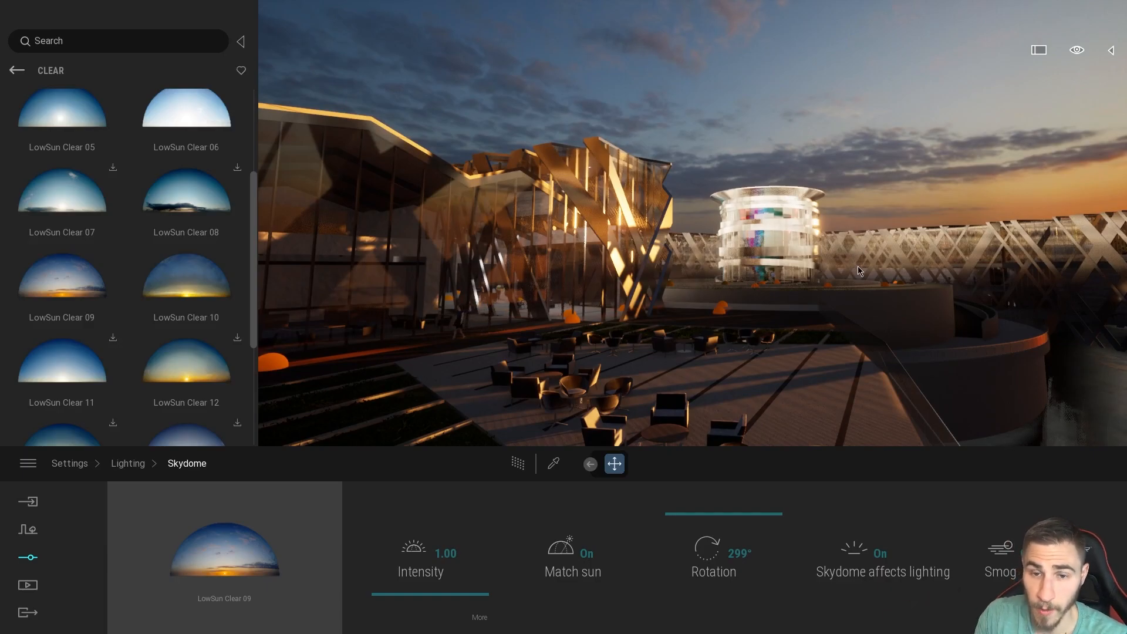
key("s")
right_click_drag(682, 326, 755, 338)
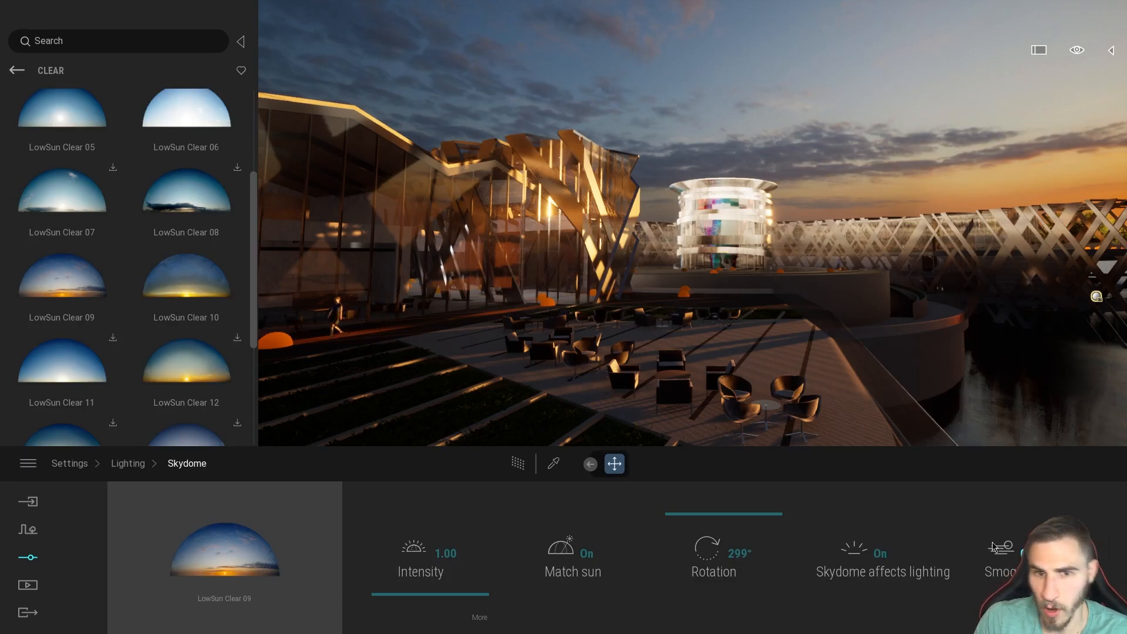
right_click_drag(693, 282, 805, 269)
key("s")
right_click_drag(693, 246, 593, 259)
key("w")
right_click_drag(795, 395, 796, 383)
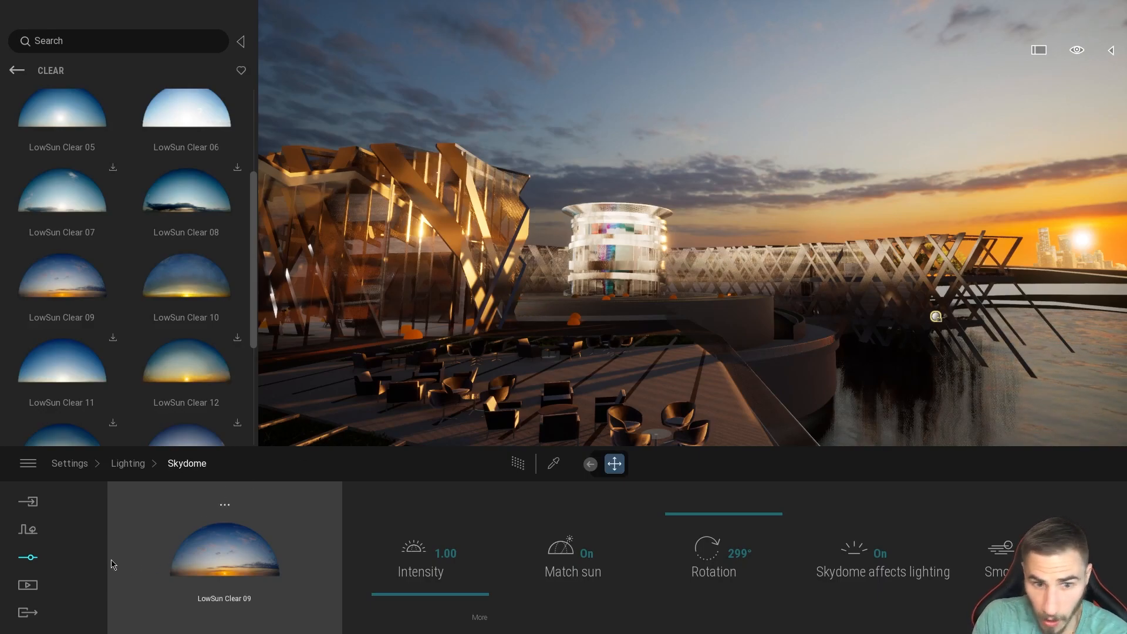
Set Smog to 100% in the weather effects.
left_click(26, 532)
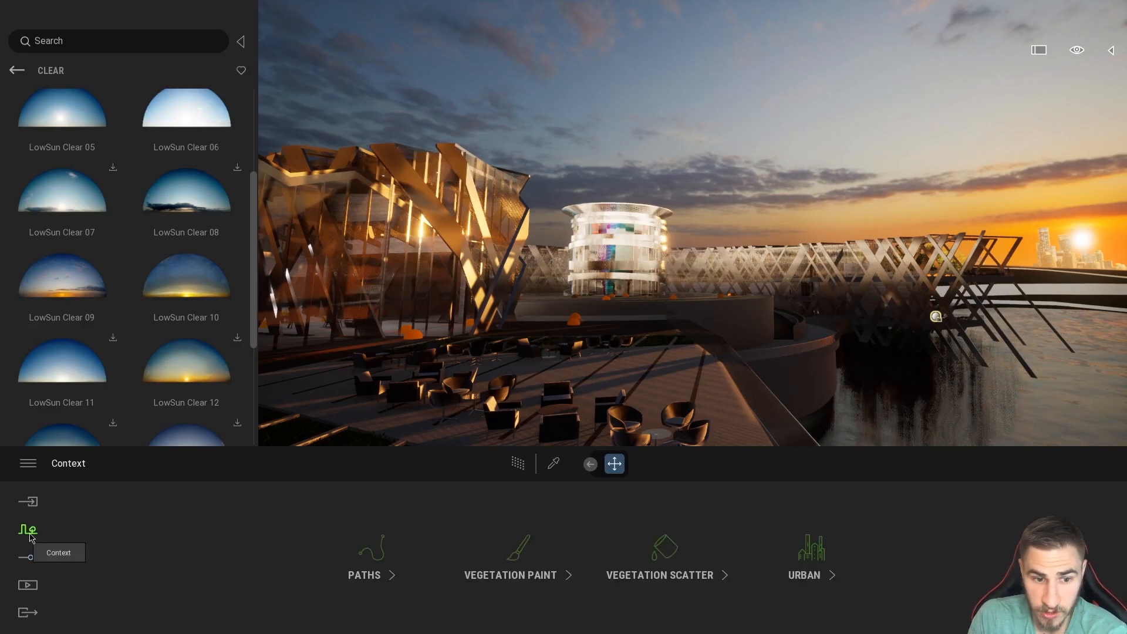
left_click(51, 564)
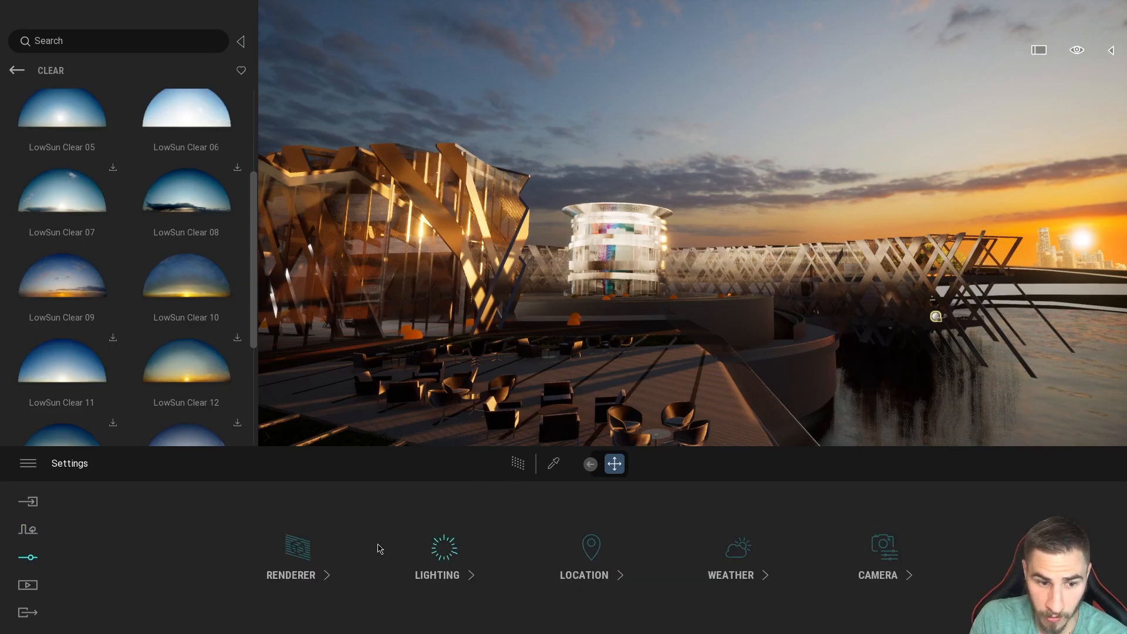
left_click(693, 541)
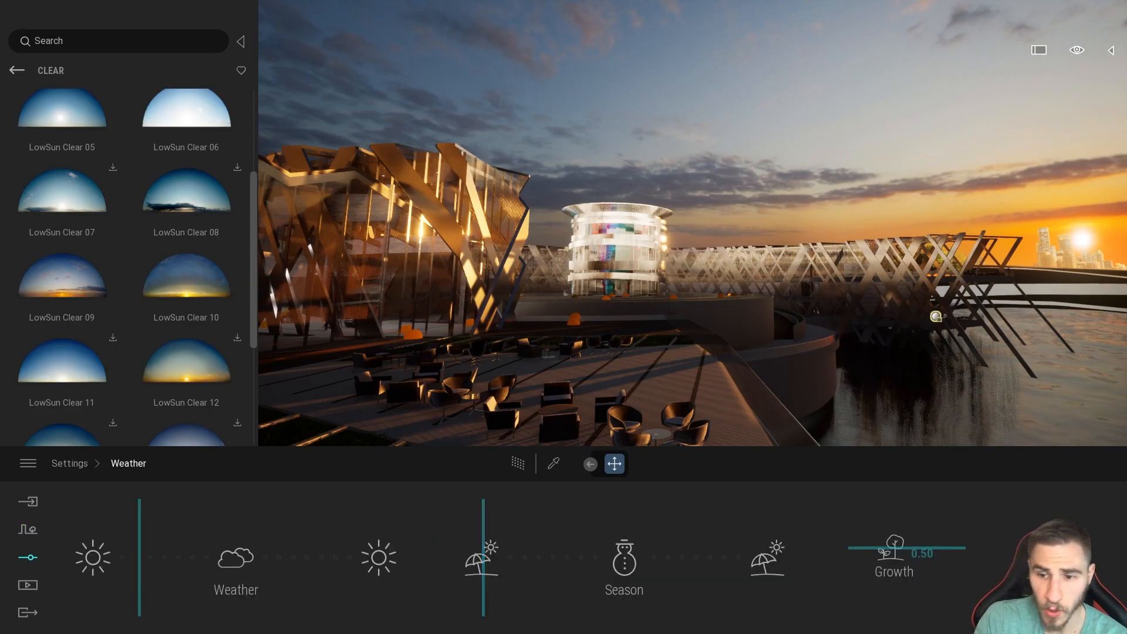
left_click(1047, 552)
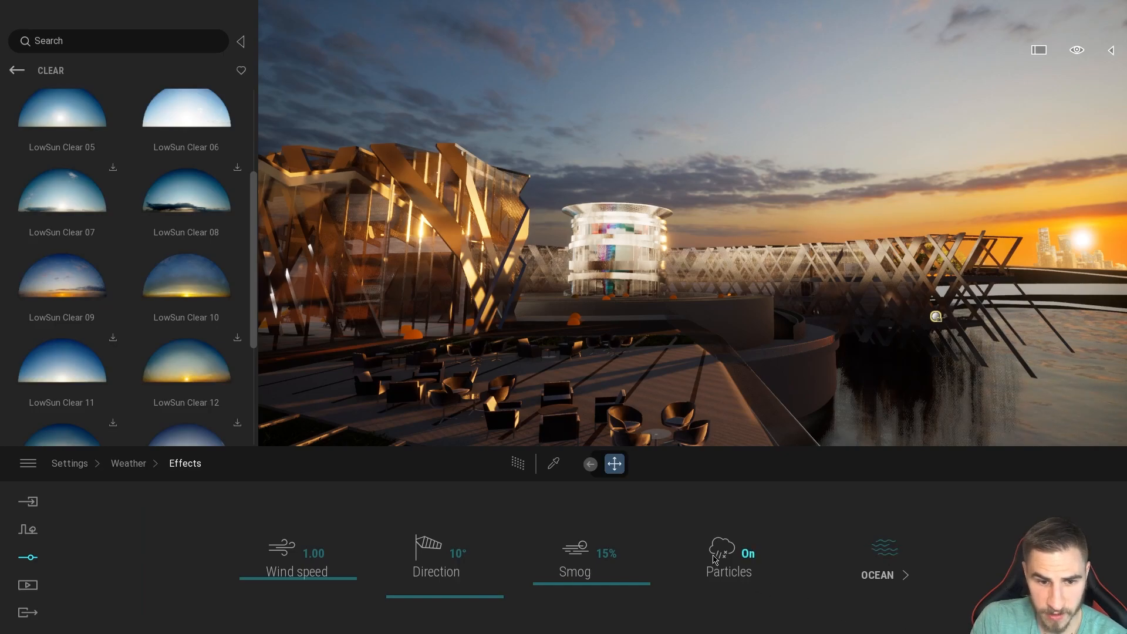
left_click(607, 554)
type("100")
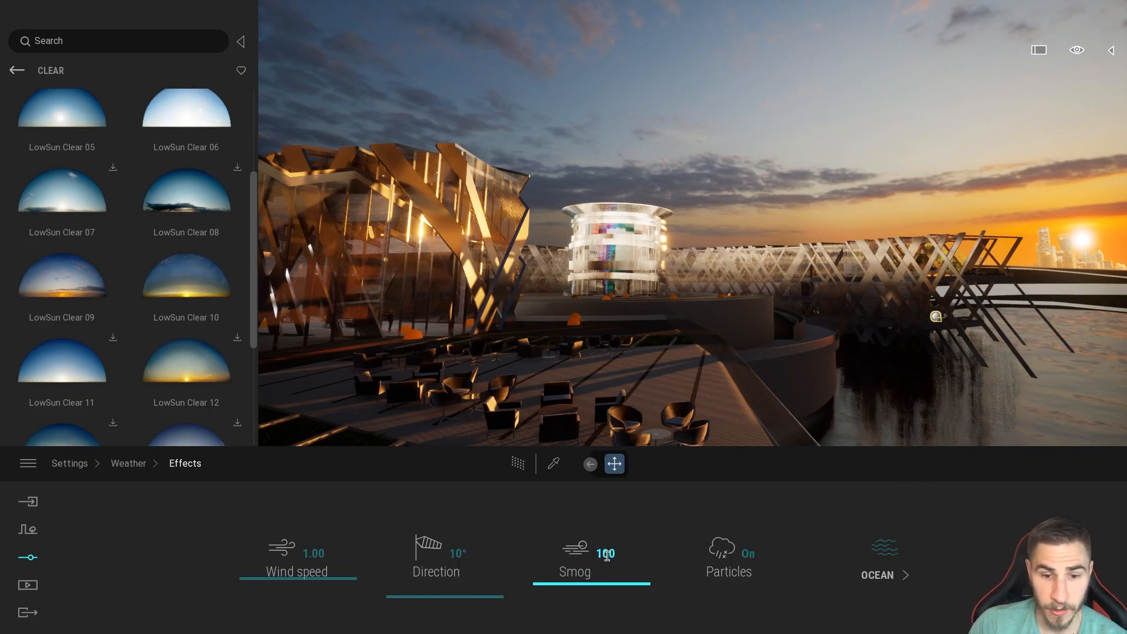
key("Return")
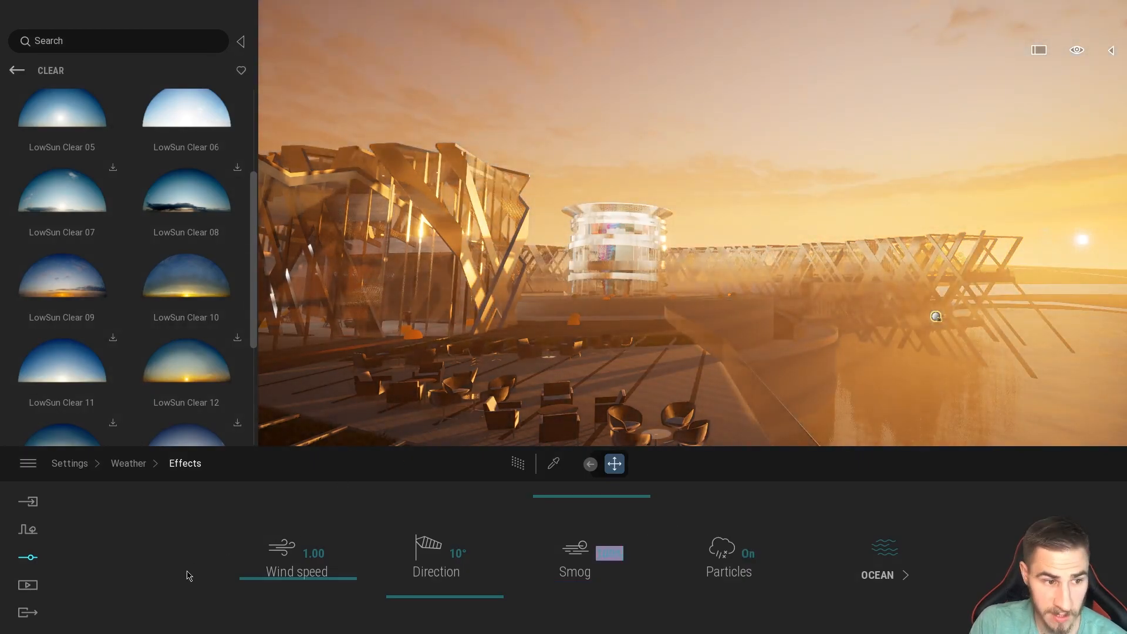
Open the detailed Skydome lighting settings and examine the skydome through the heavy smog.
left_click(30, 529)
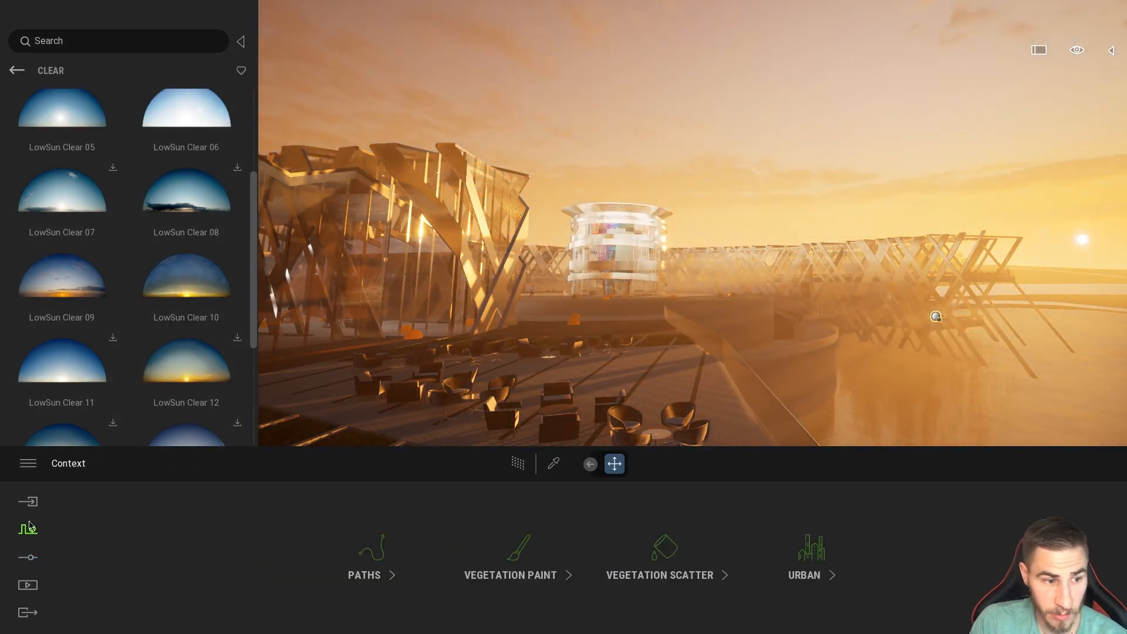
left_click(30, 558)
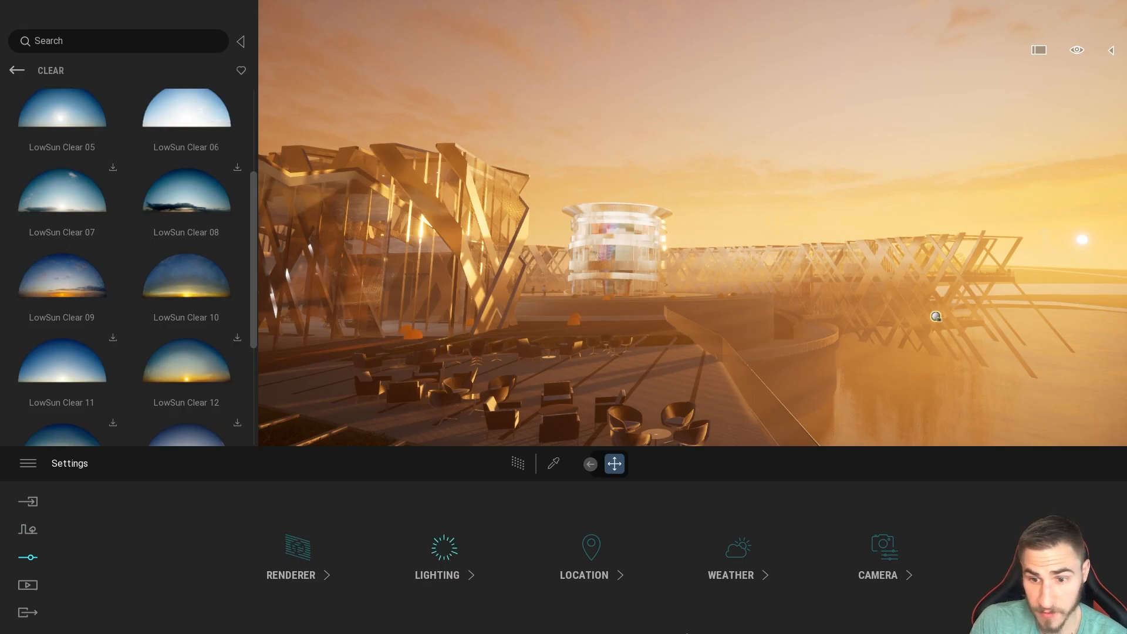
left_click(465, 557)
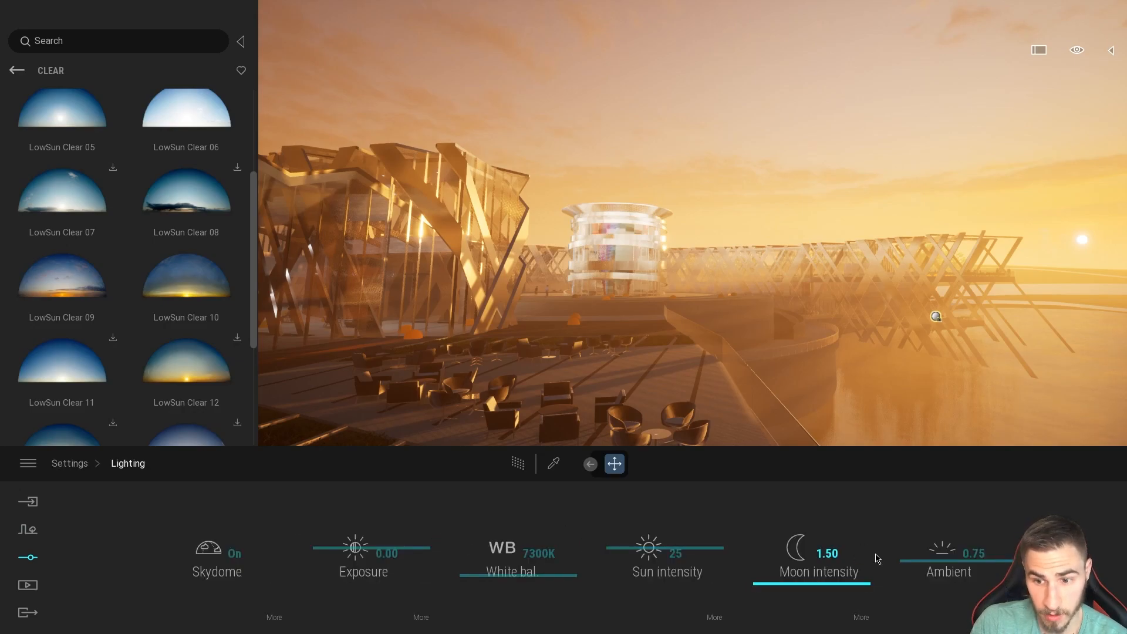
left_click(275, 618)
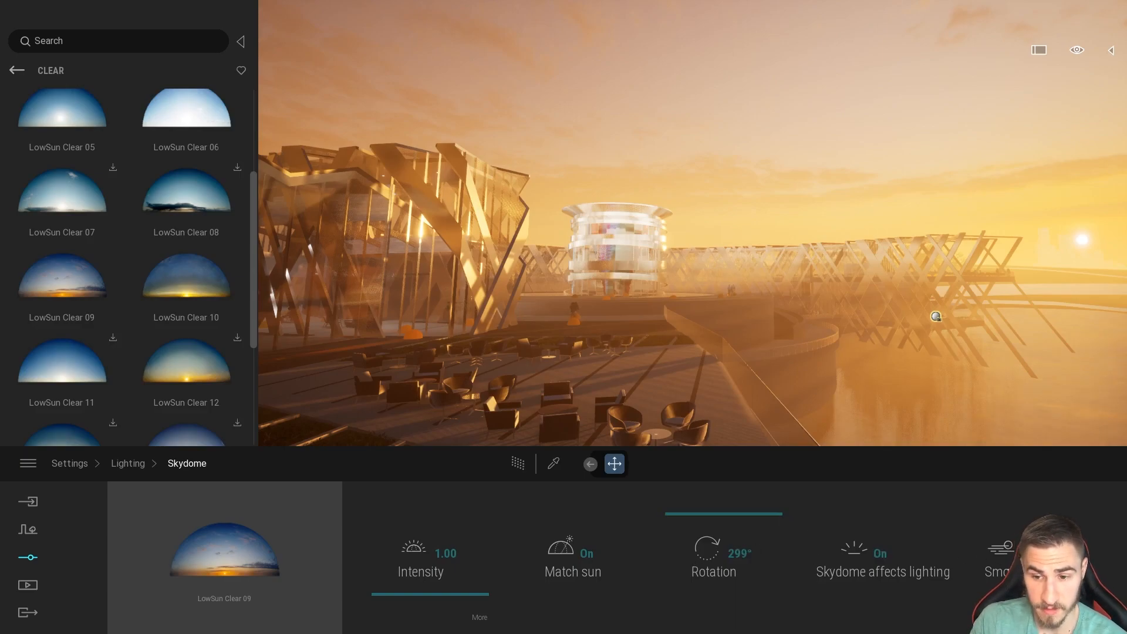
Return to the weather effects and reduce Smog to 15%, then to 0%.
left_click(128, 463)
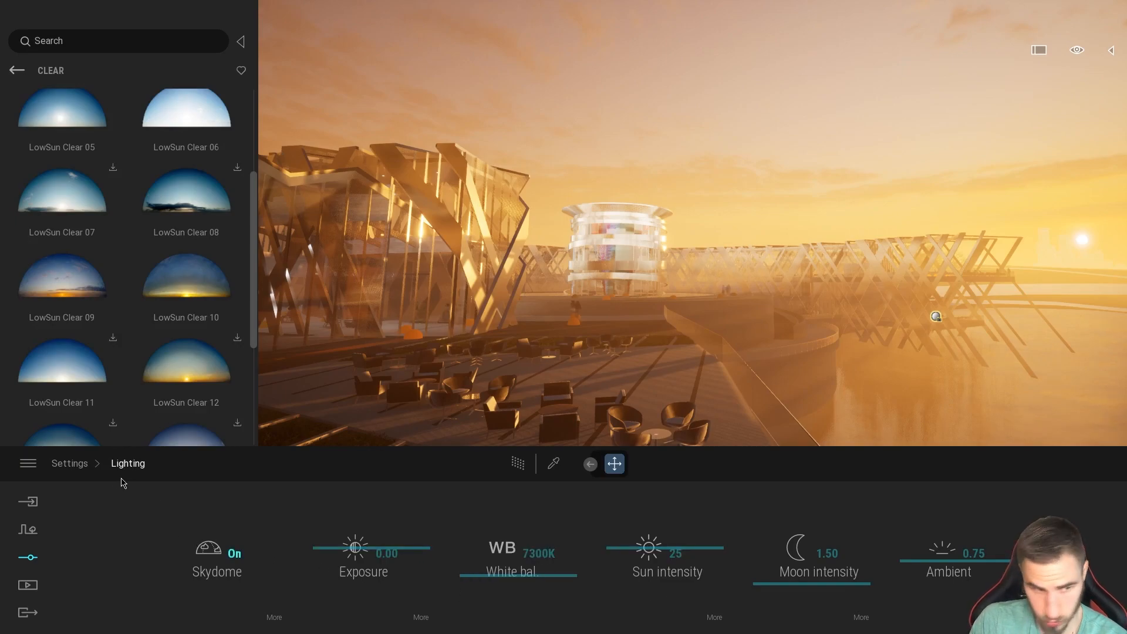
left_click(81, 465)
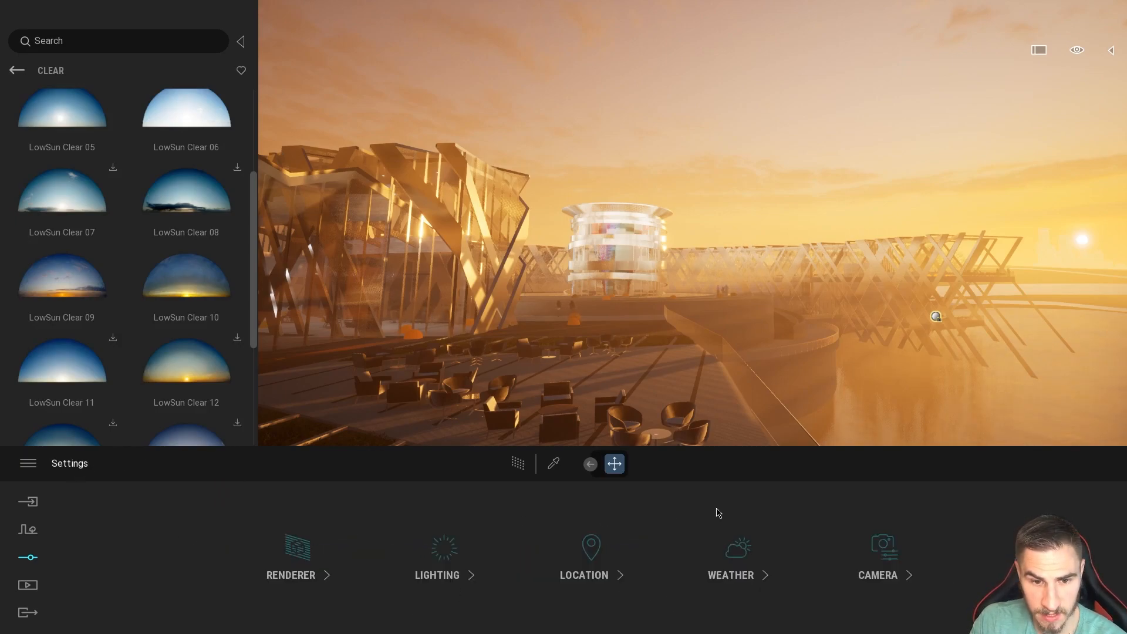
left_click(737, 549)
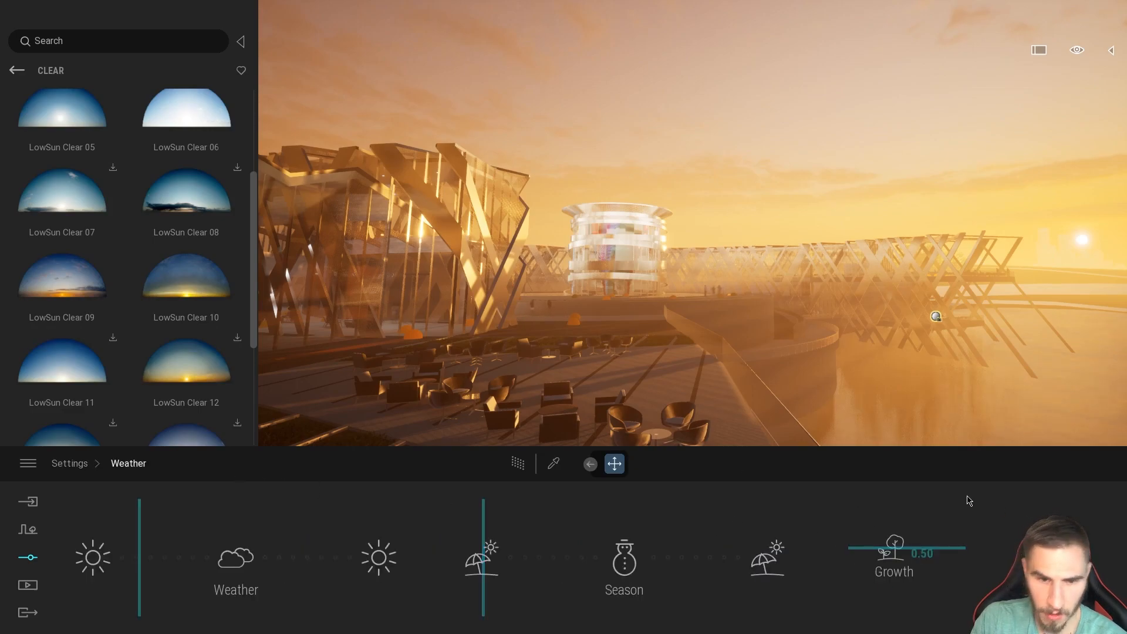
left_click(1031, 551)
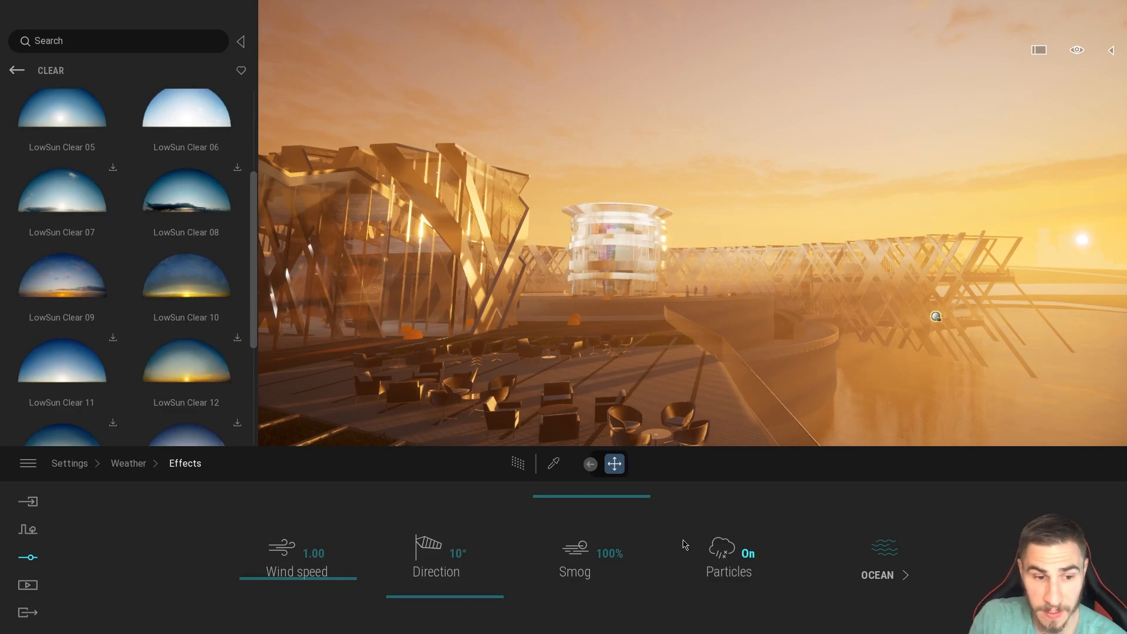
left_click(593, 567)
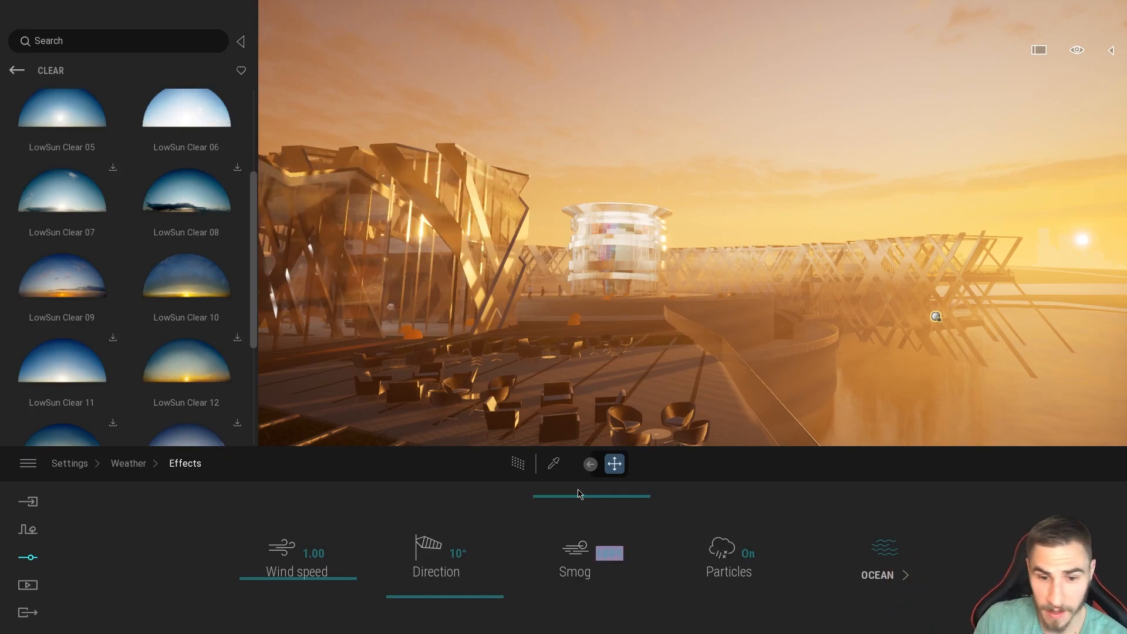
type("15")
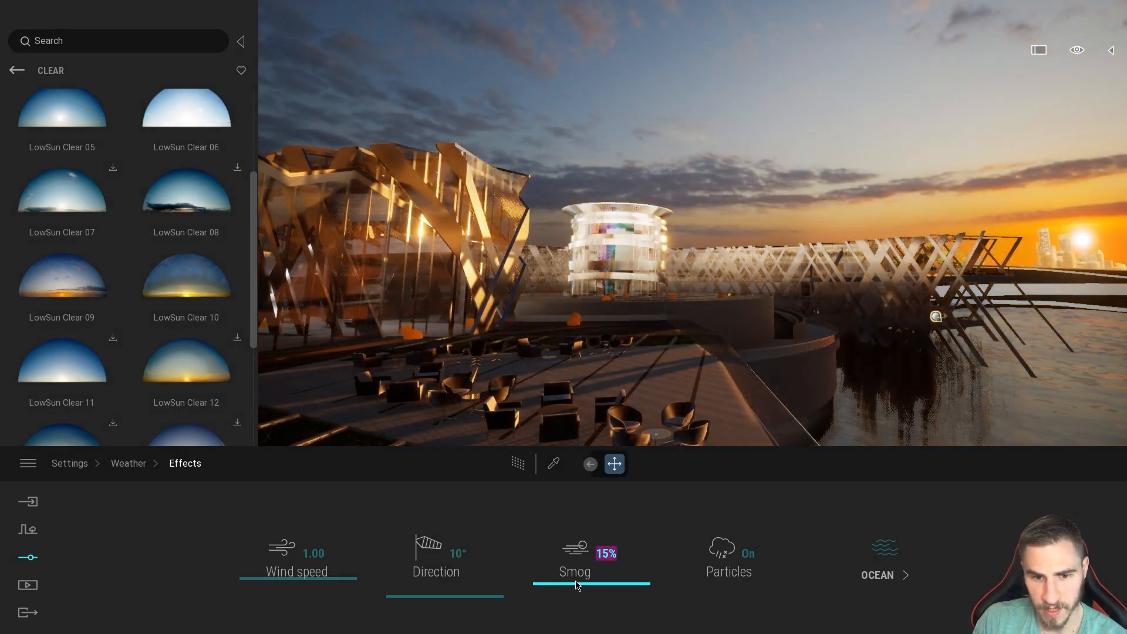
left_click_drag(578, 597, 578, 631)
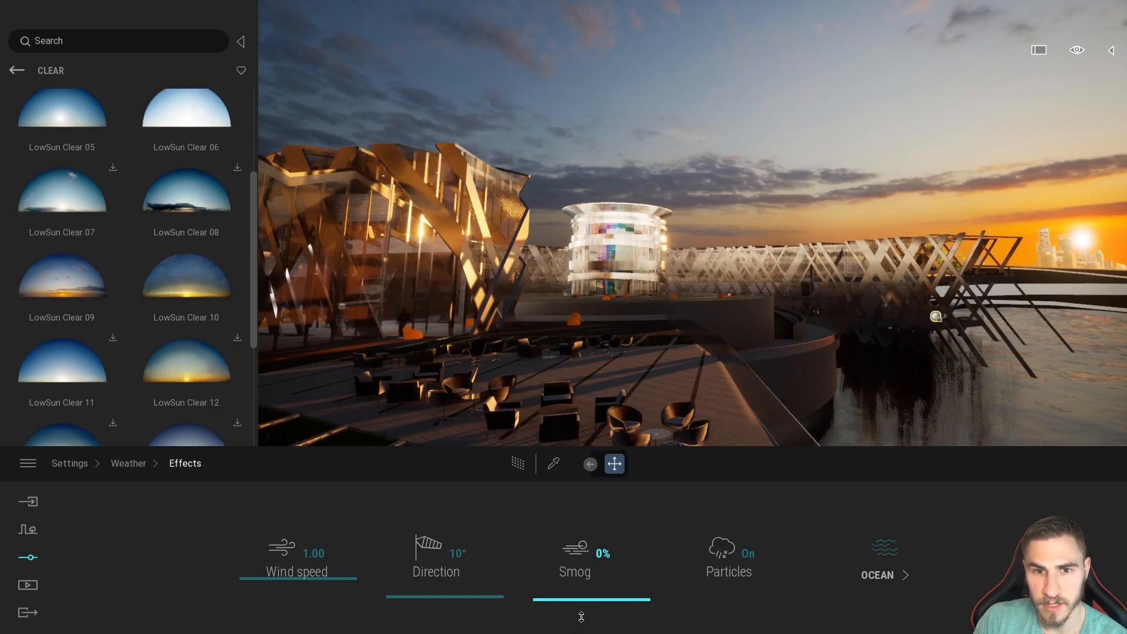
Return to the Lighting settings and collapse the skydome library to widen the viewport.
left_click(28, 558)
left_click(447, 550)
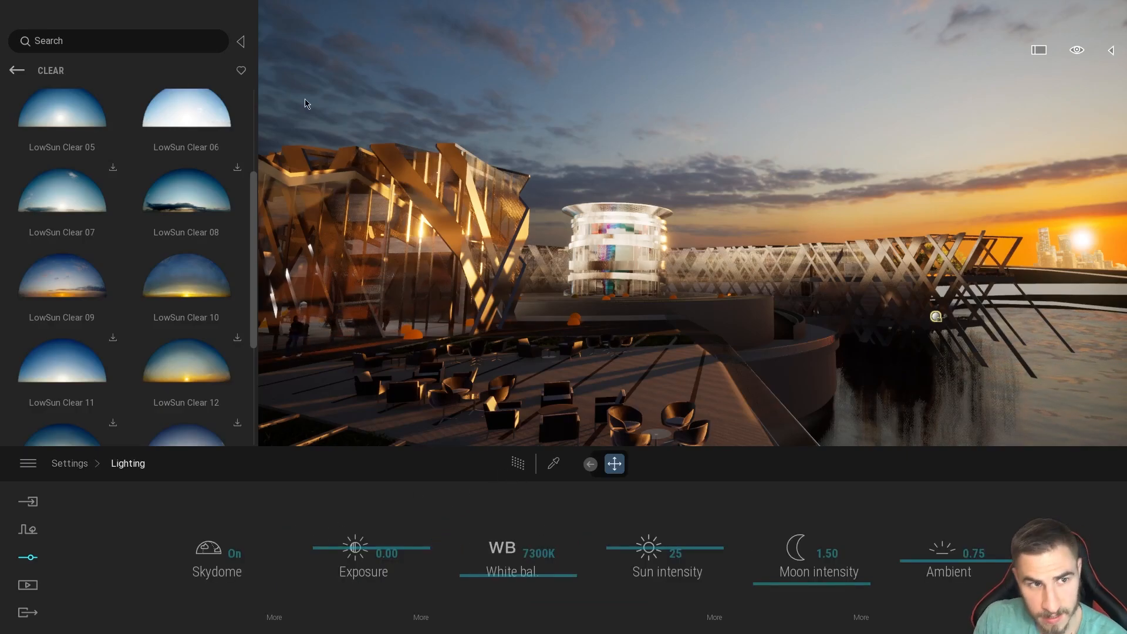
left_click(240, 41)
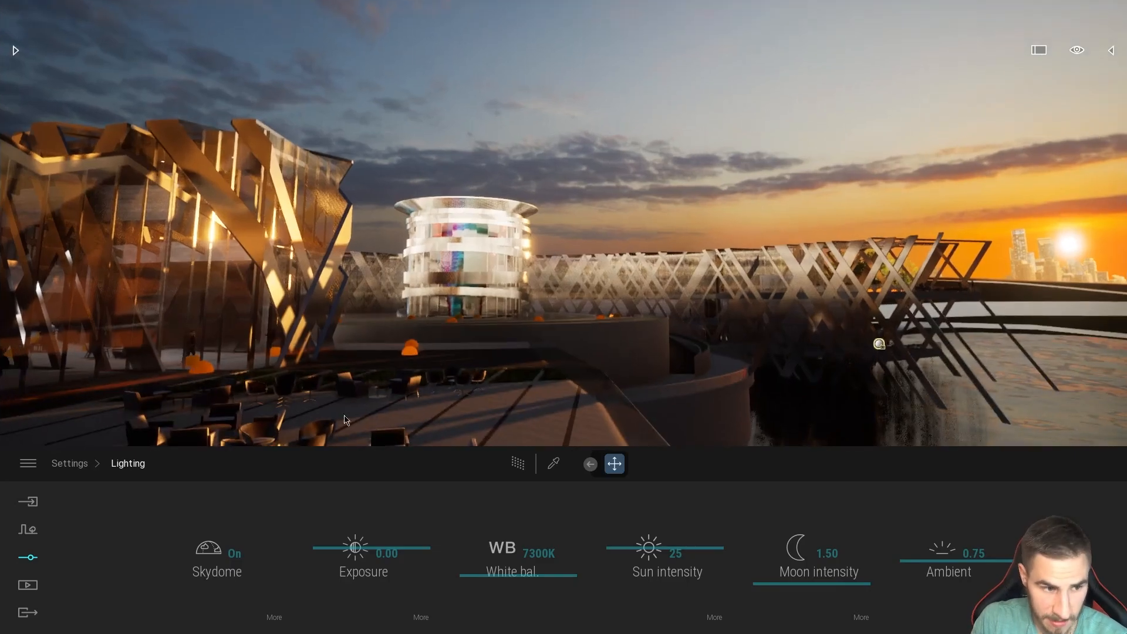
Open the settings of the saved terrace image Image12 and tilt its view up to frame more sky.
left_click(28, 584)
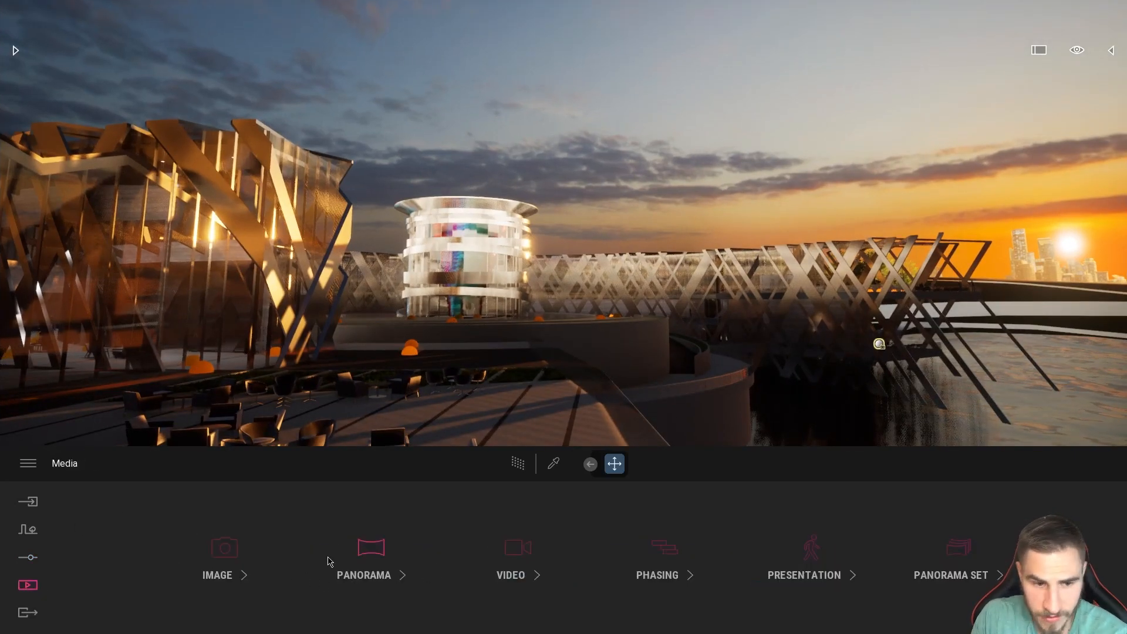
left_click(224, 547)
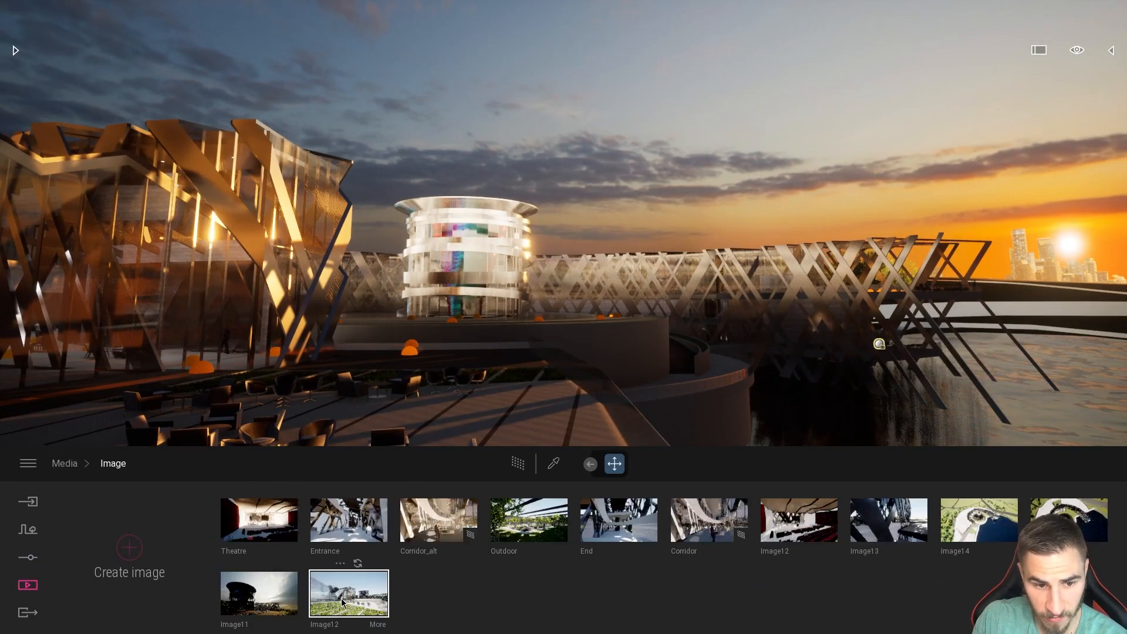
left_click(383, 584)
left_click(384, 623)
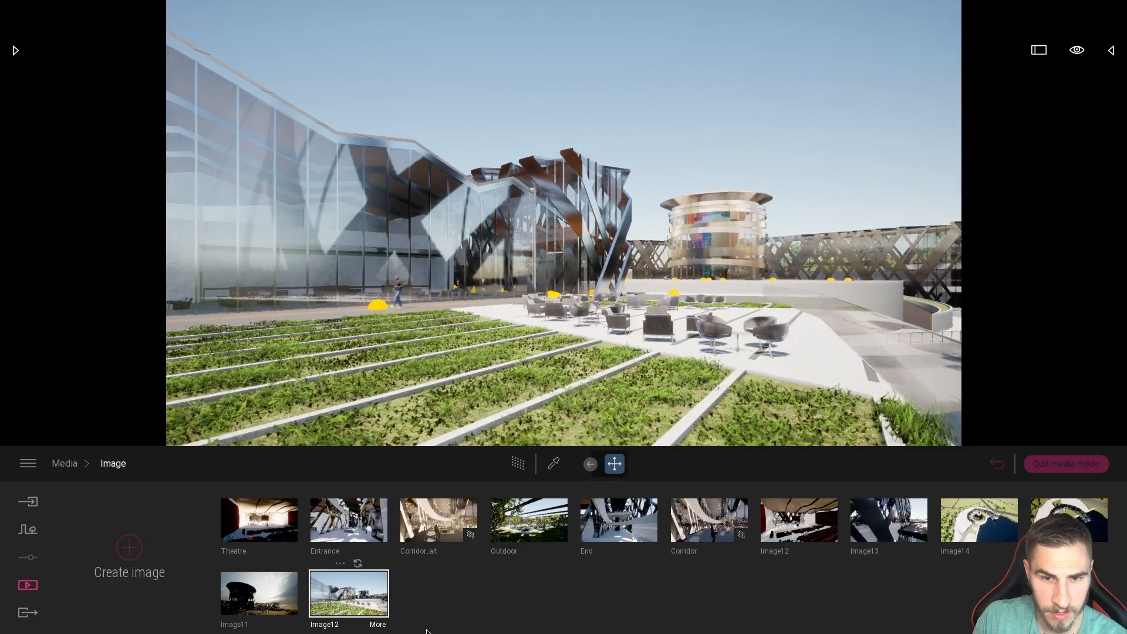
right_click_drag(829, 167, 856, 120)
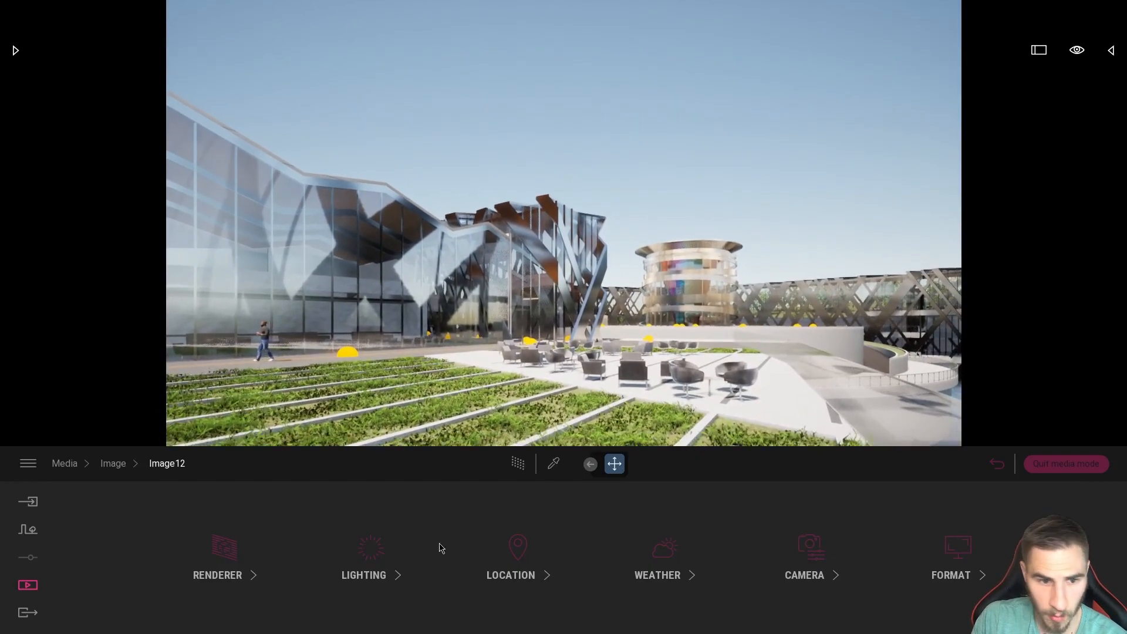
Go back to the image list, reopen Image12's settings and review its lighting values.
left_click(115, 463)
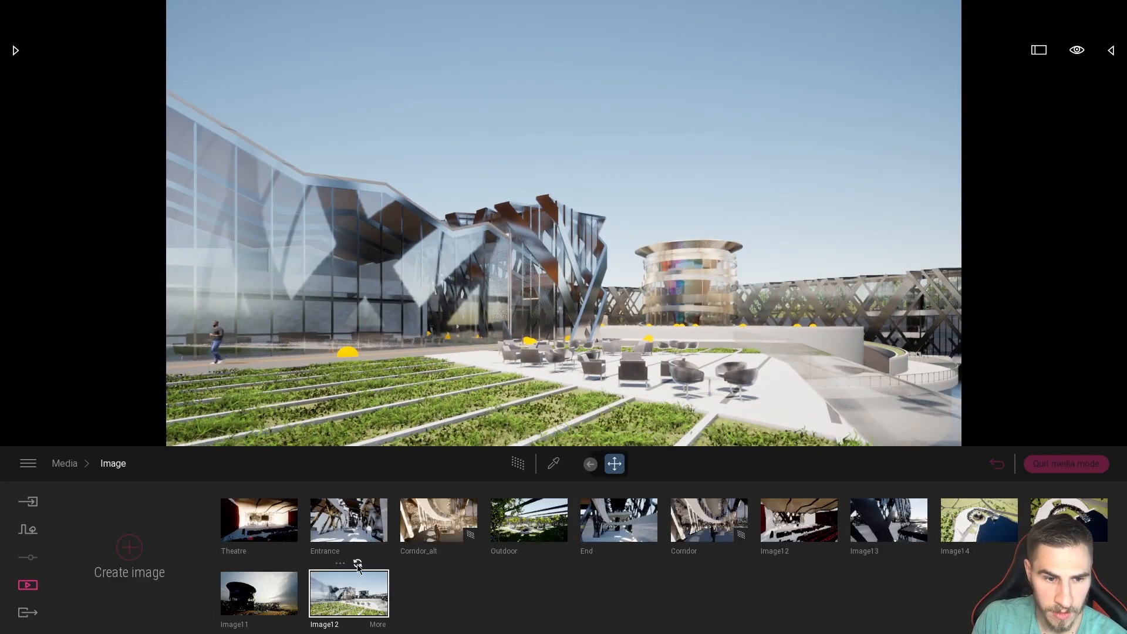
left_click(361, 604)
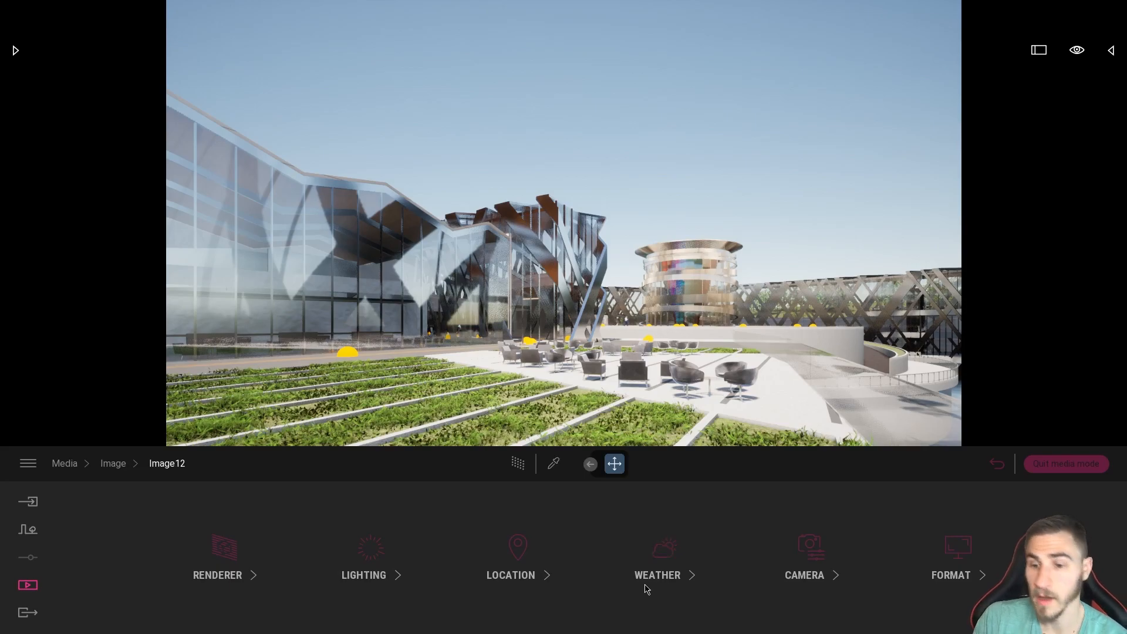
left_click(380, 537)
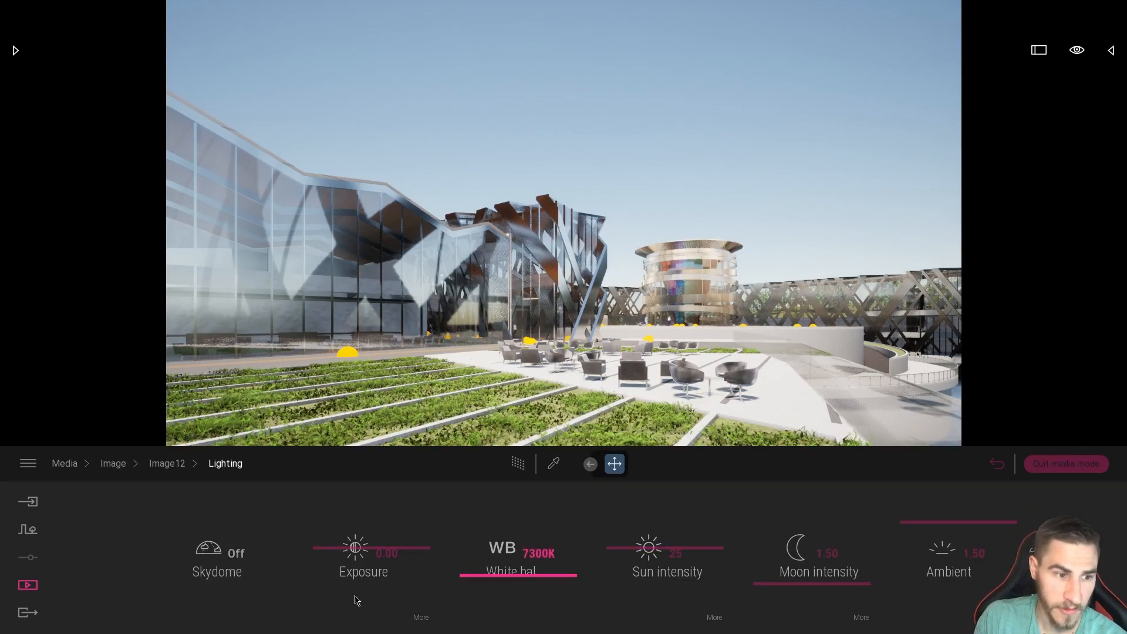
Quit media mode and load the daylight terrace image Image12 again from the saved images.
left_click(1065, 463)
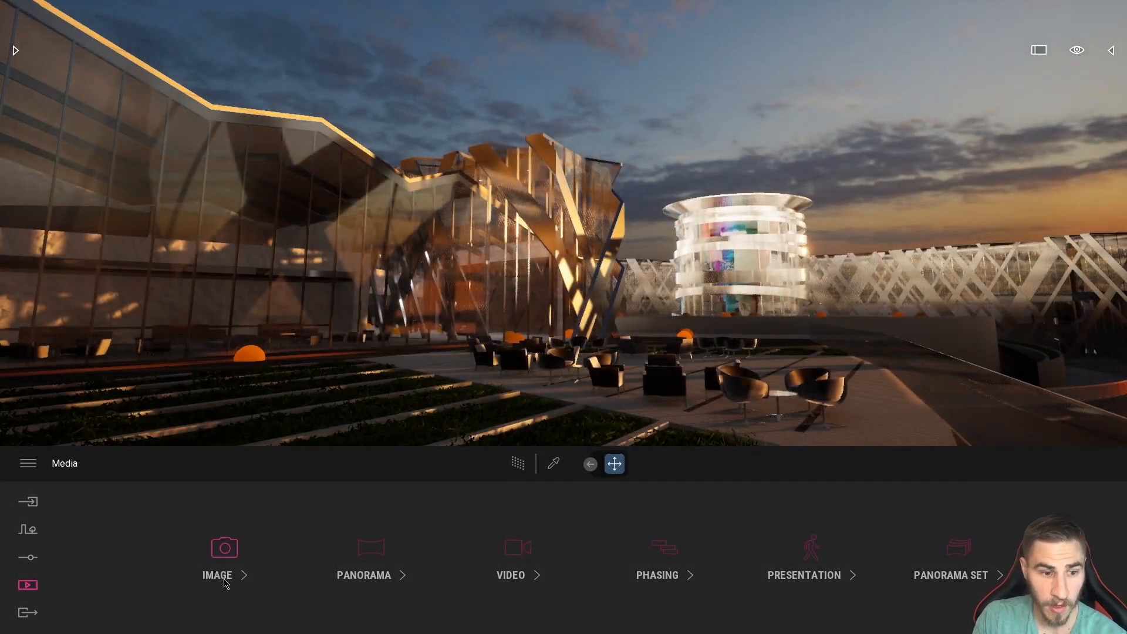
left_click(224, 555)
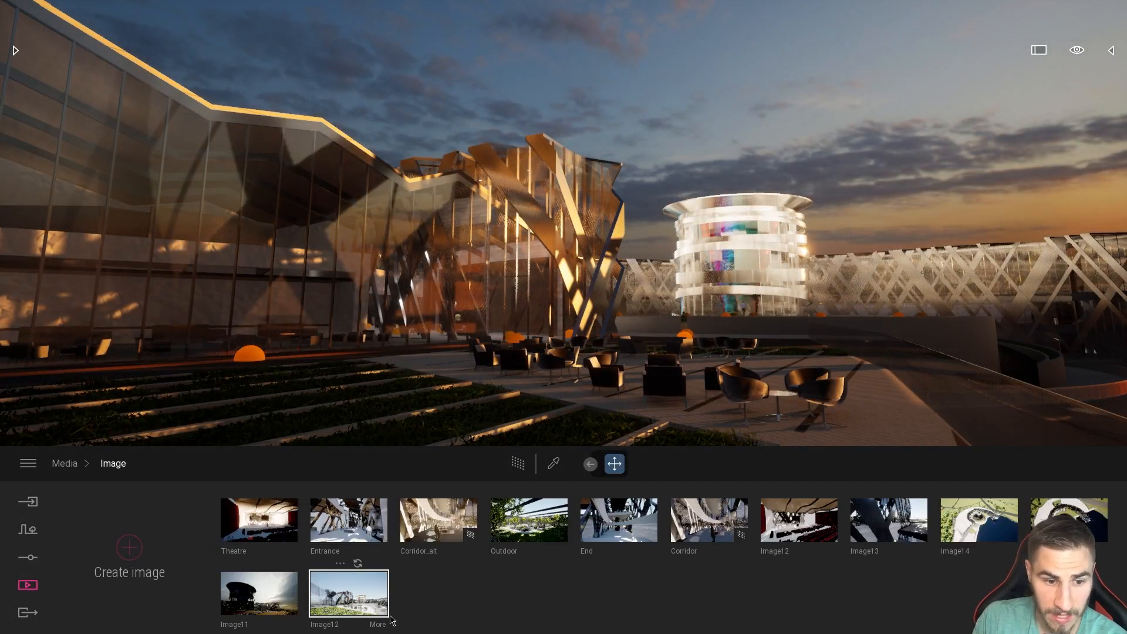
left_click(372, 597)
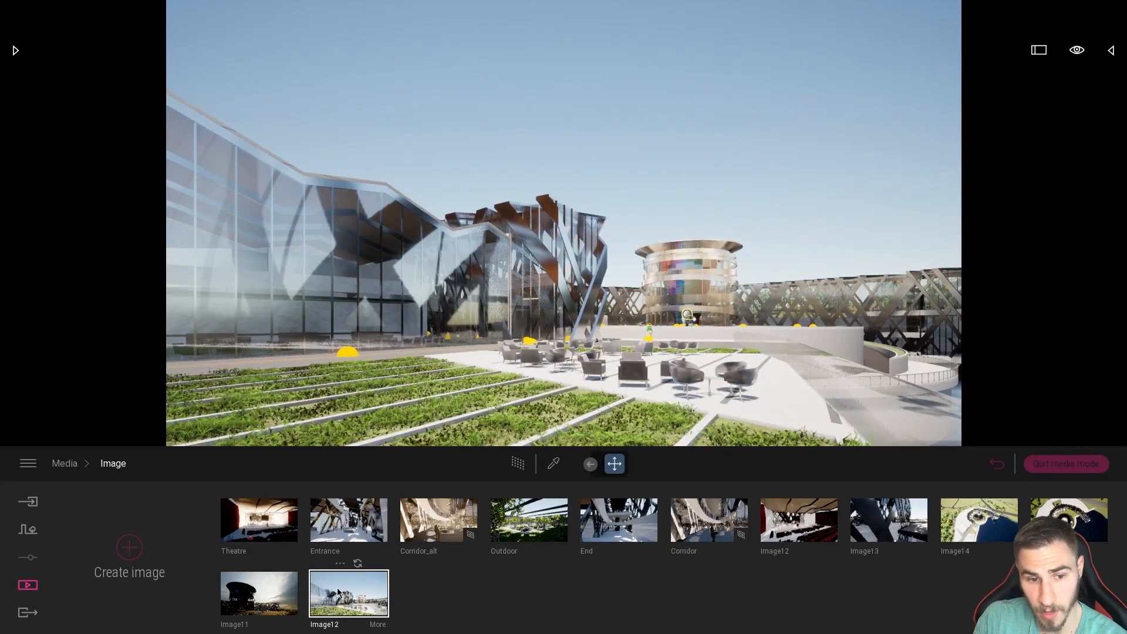
Turn on the skydome in Image12's Lighting settings and open its detailed options.
left_click(379, 628)
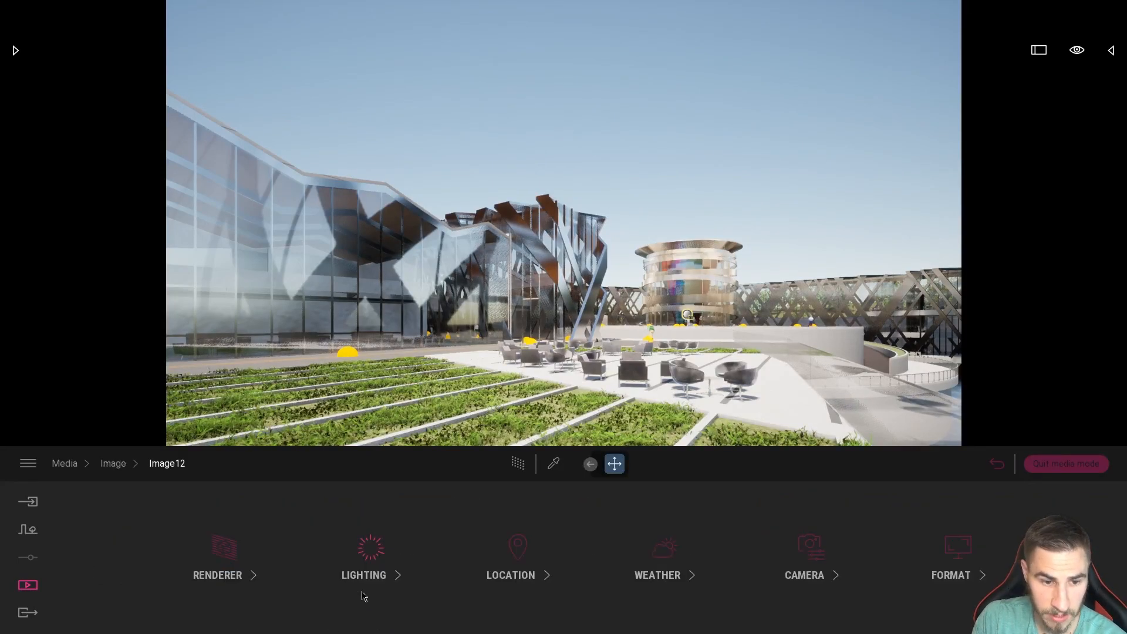
left_click(375, 561)
left_click(226, 554)
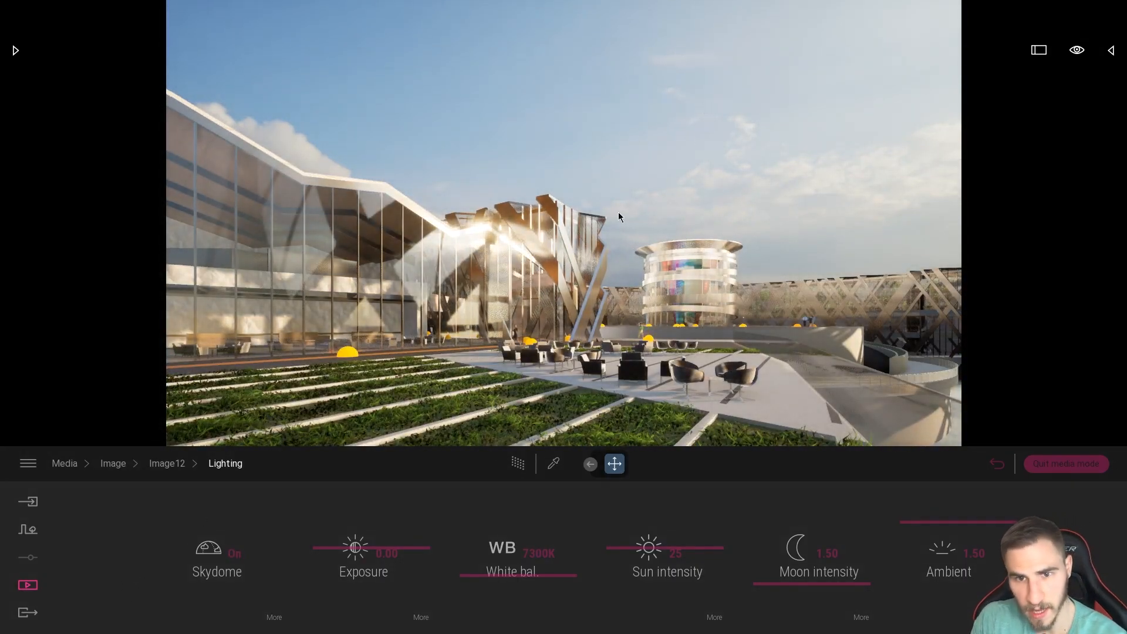
left_click(274, 617)
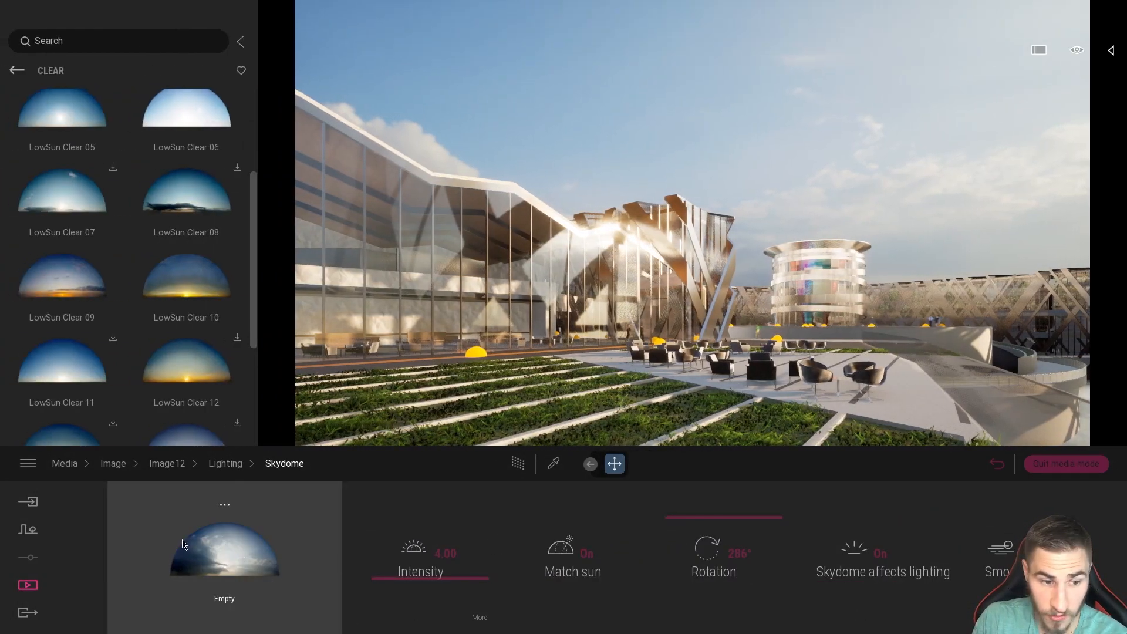
Browse the Clear skydomes and assign LowSun Clear 09 as Image12's skydome.
scroll(118, 235, "down", 4)
mouse_move(106, 226)
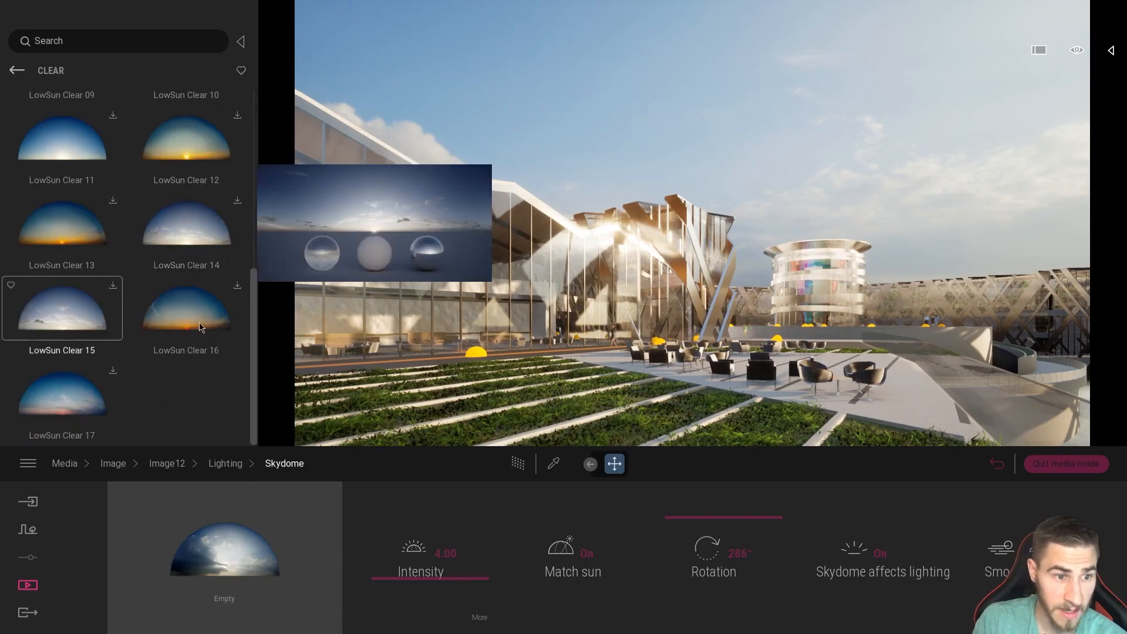
scroll(109, 297, "up", 2)
scroll(109, 297, "up", 5)
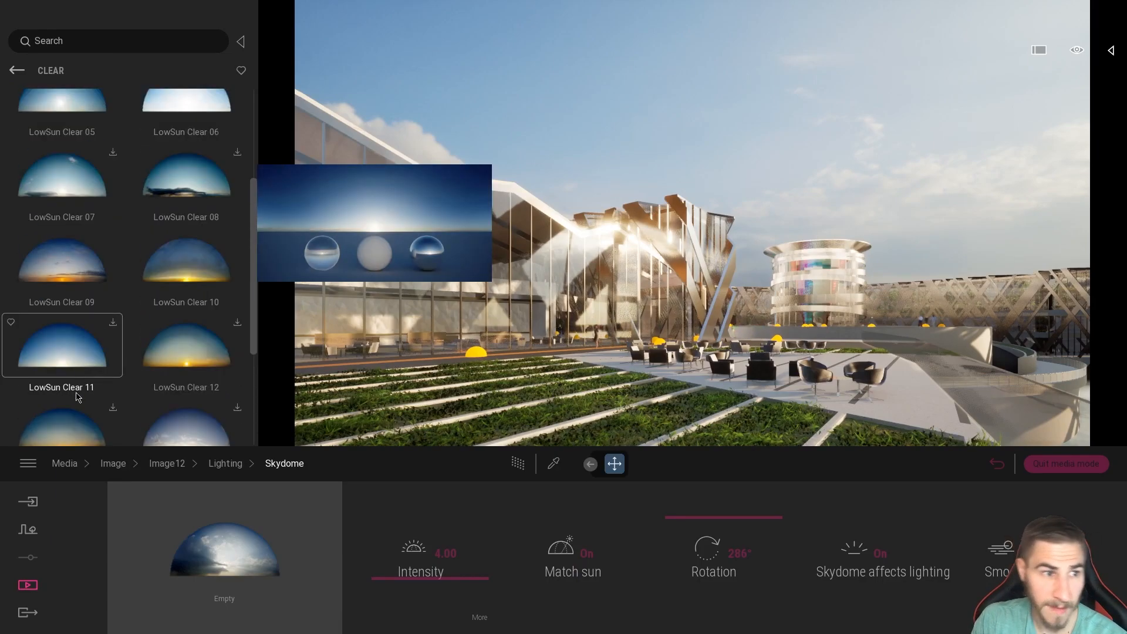
scroll(81, 251, "down", 3)
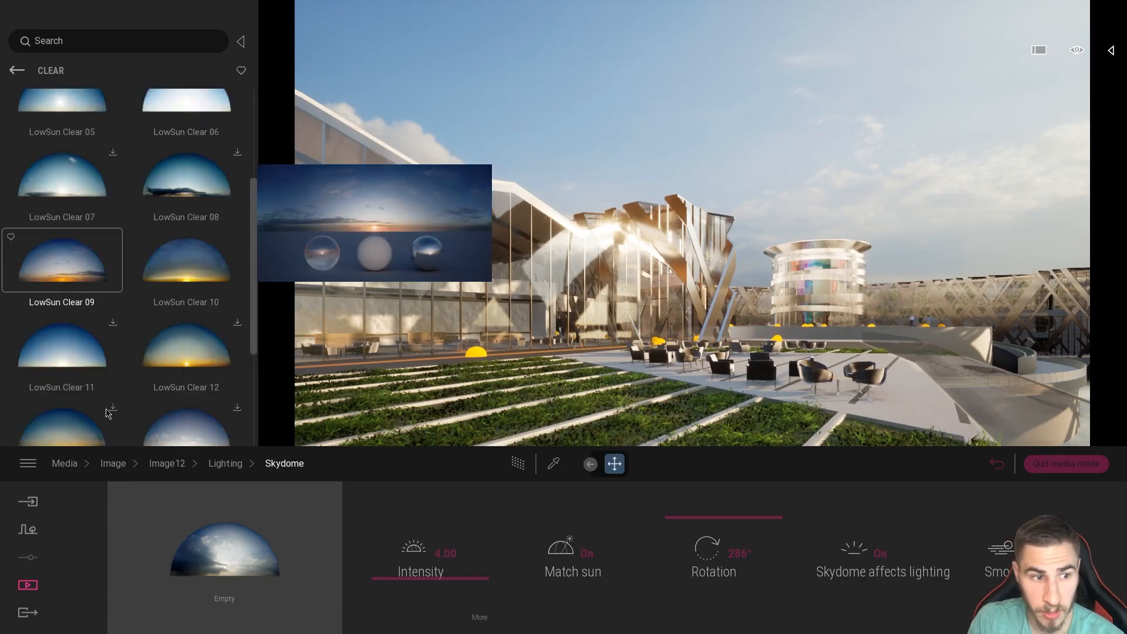
left_click_drag(81, 255, 259, 552)
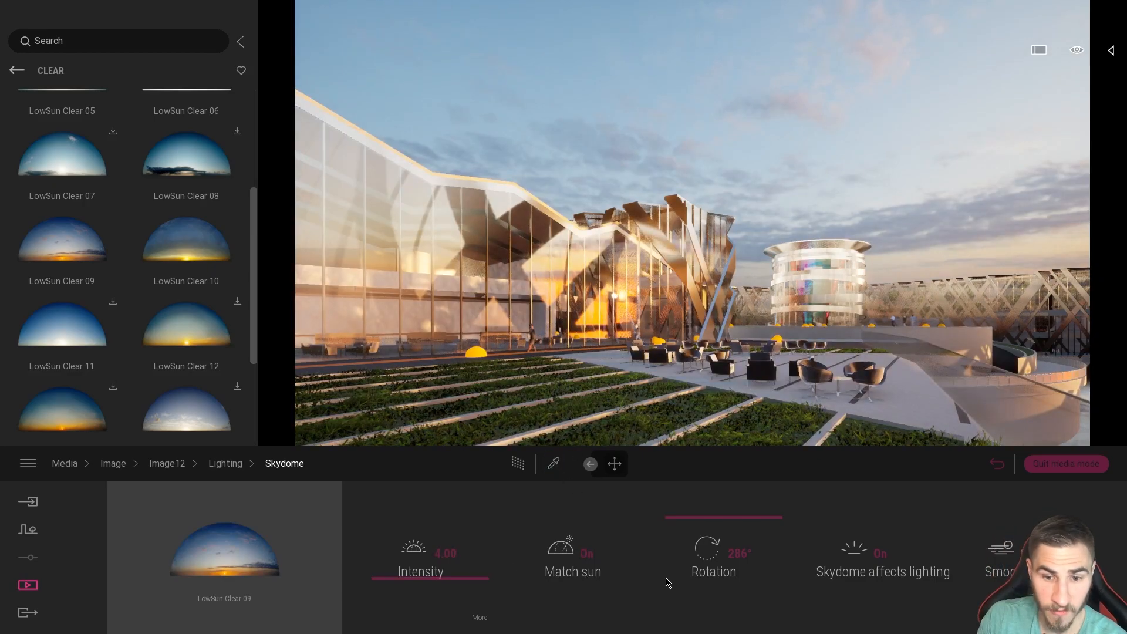
Rotate the skydome to 317°, set its intensity to 2, and collapse the library to widen the viewport.
left_click_drag(723, 525, 741, 508)
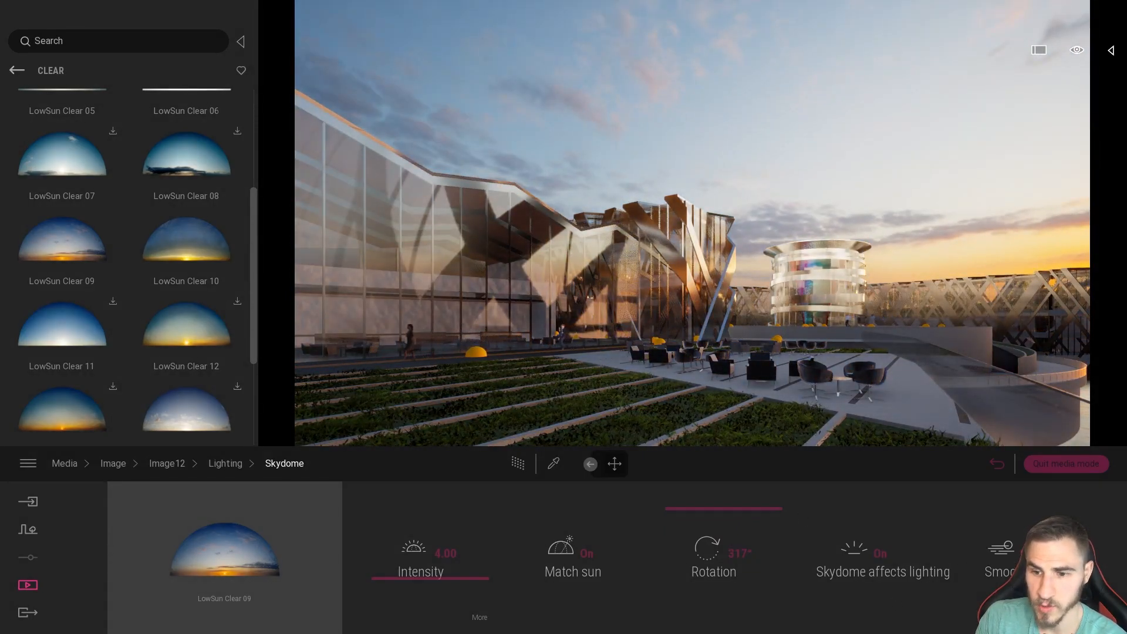
left_click(439, 558)
type("1")
key("Return")
type("2")
key("Return")
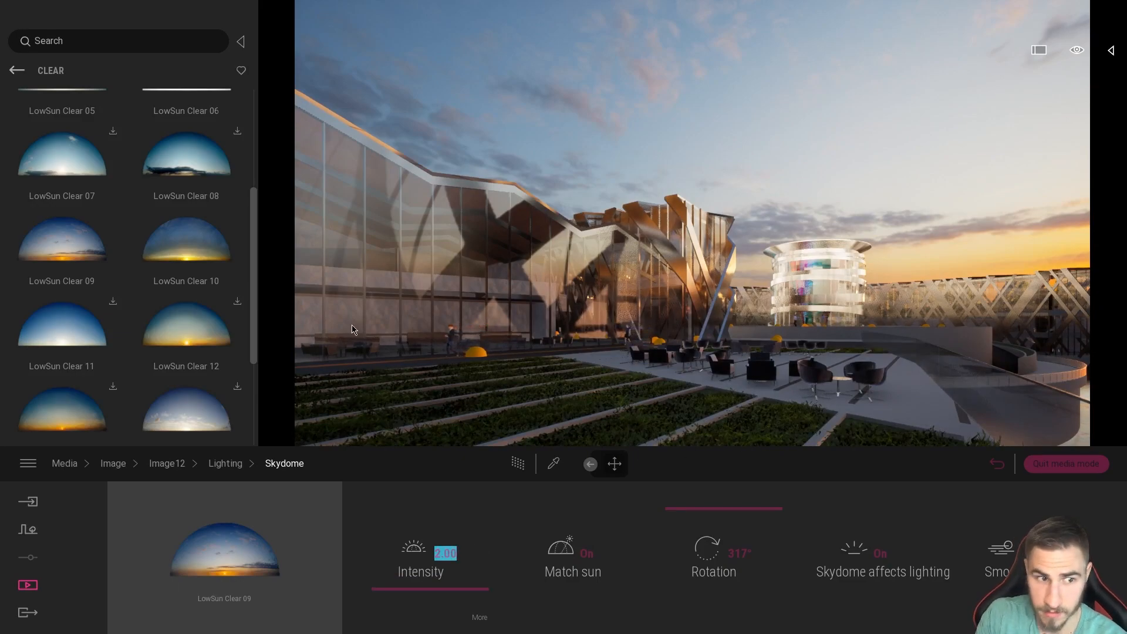
left_click(241, 42)
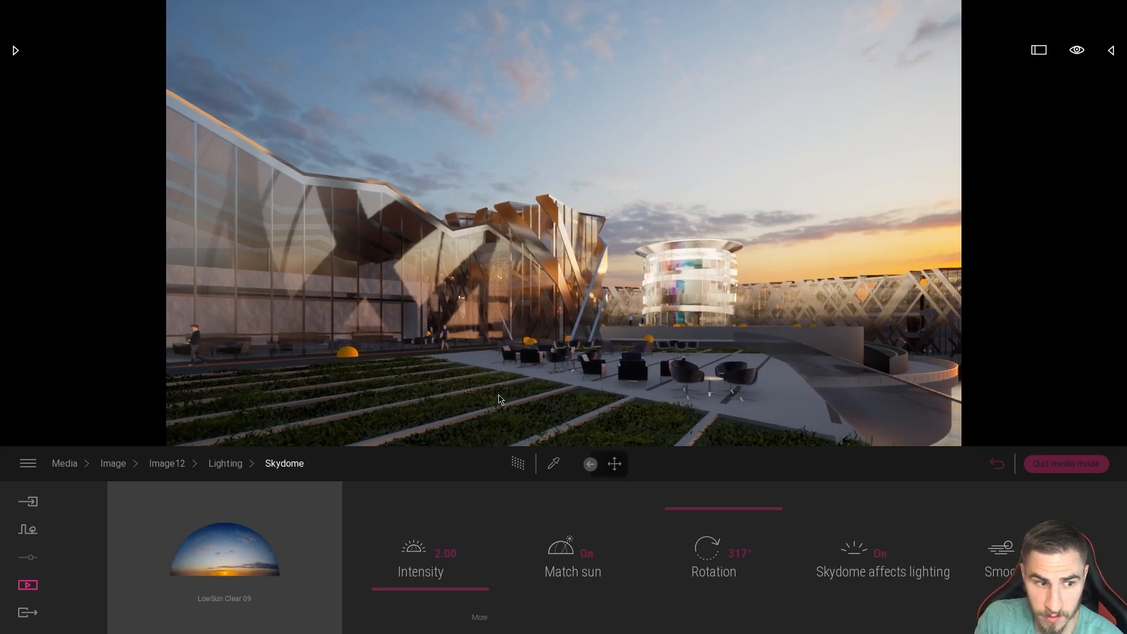
In Image12's Location settings, try times of day such as 12:00 AM and 02:51 AM, and finish at 12:15 PM.
left_click(225, 463)
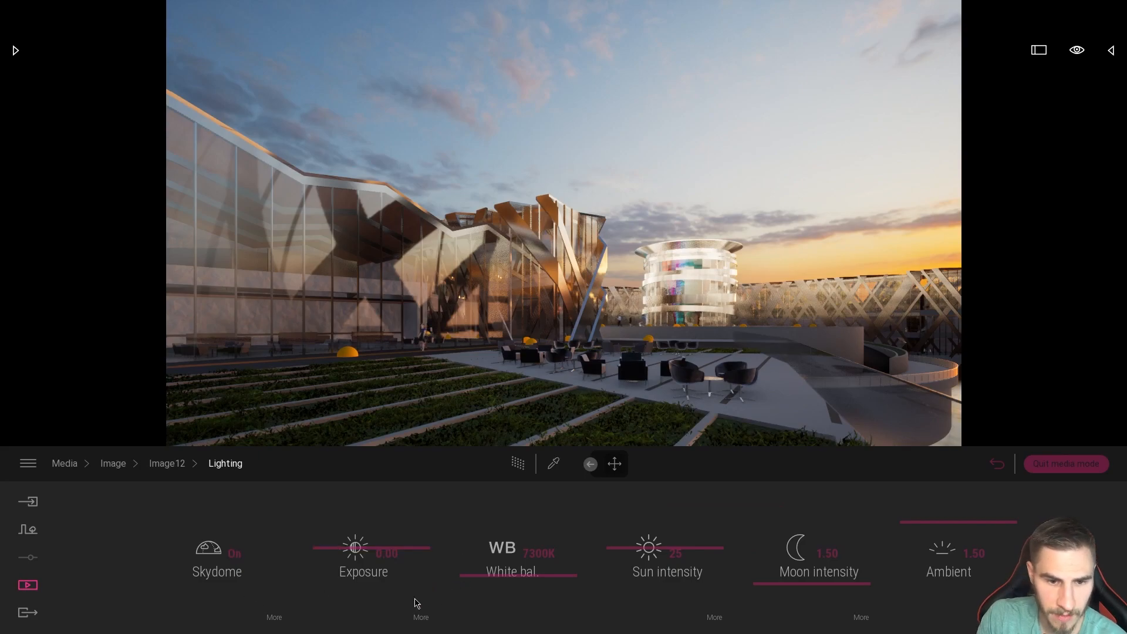
left_click(167, 463)
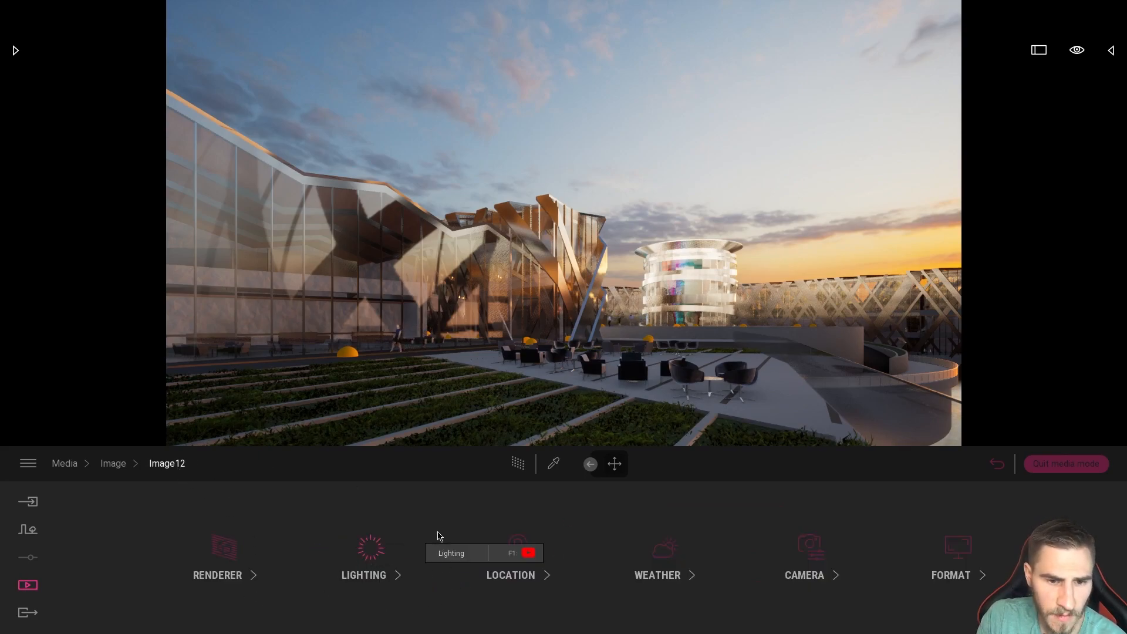
left_click(541, 558)
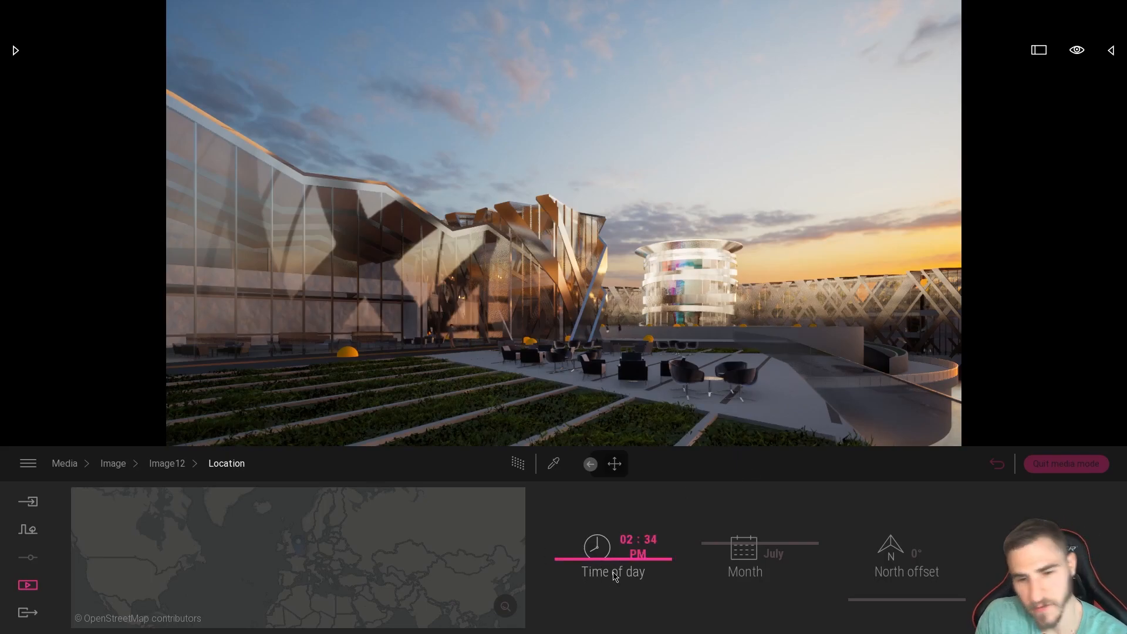
left_click_drag(607, 565, 664, 490)
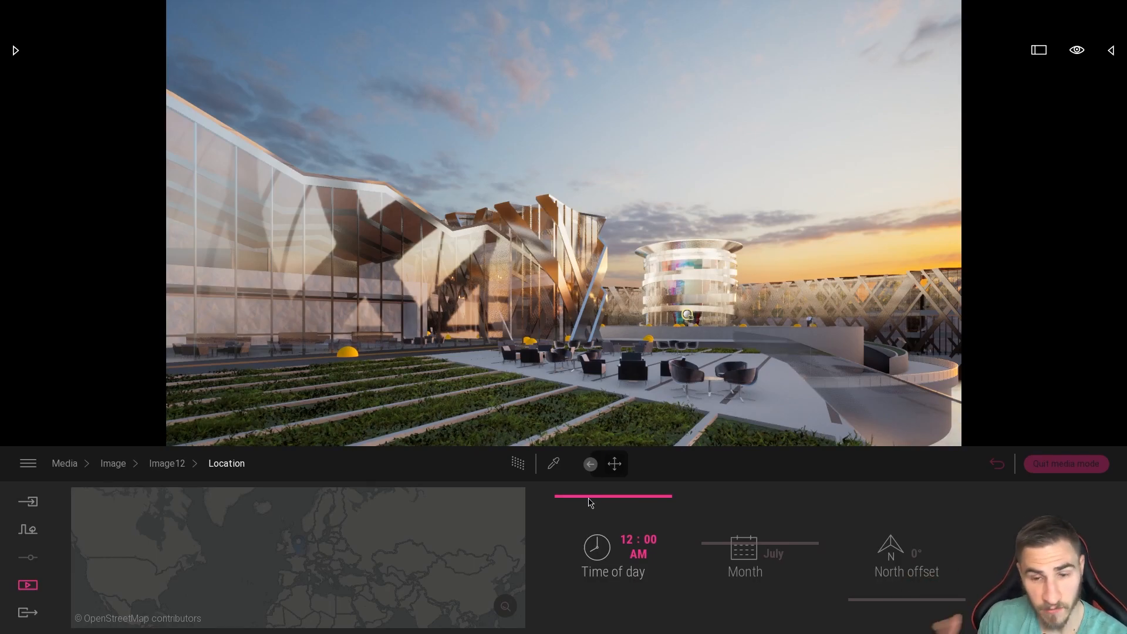
left_click_drag(591, 502, 664, 510)
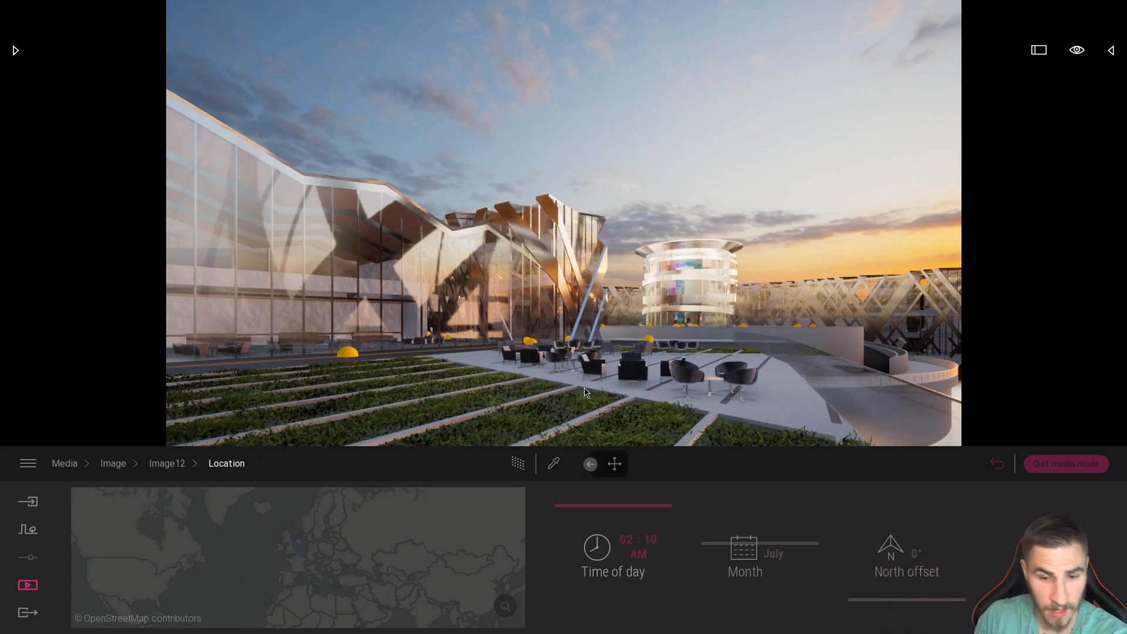
mouse_move(617, 507)
left_mouse_down()
mouse_move(626, 496)
mouse_move(635, 509)
left_mouse_up()
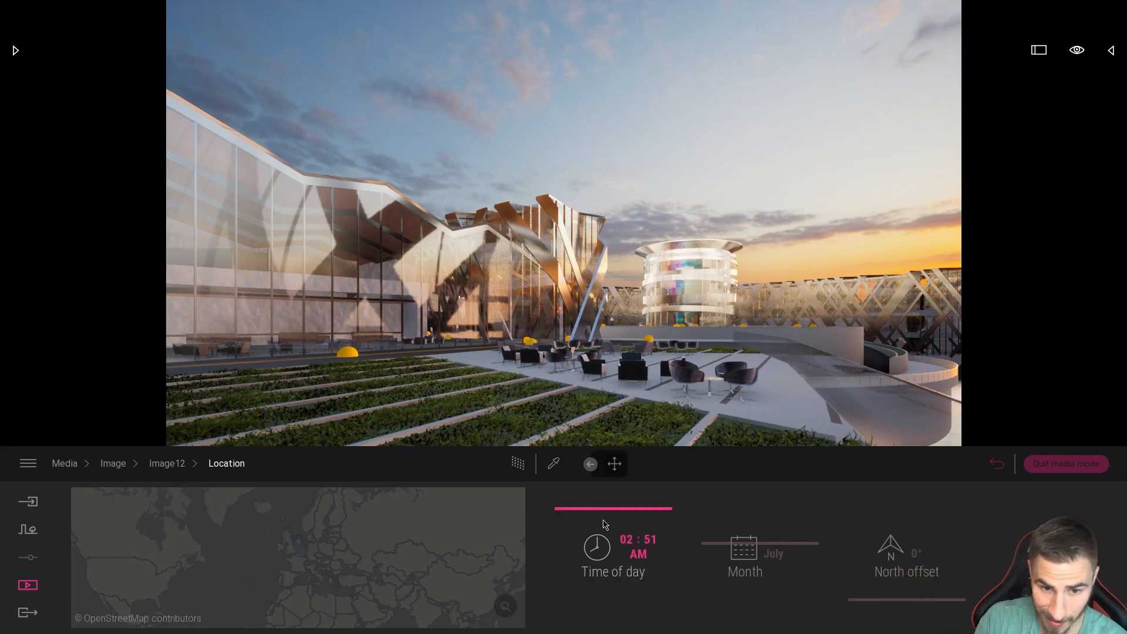
left_click_drag(595, 508, 651, 545)
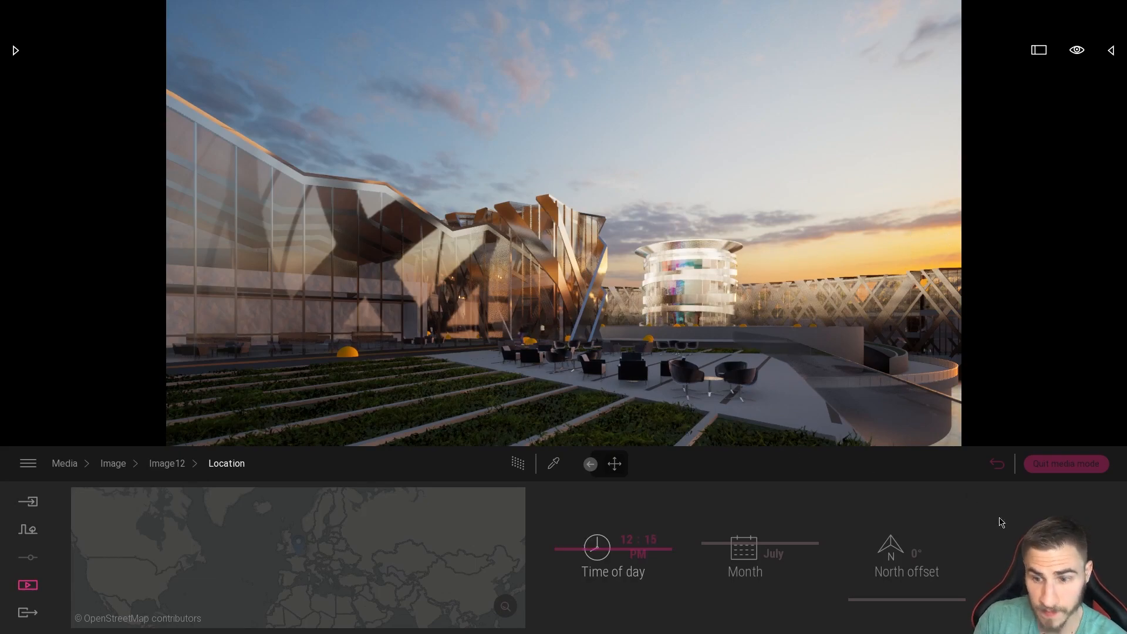
Reopen Image12's Weather settings and try out different weather and season positions.
left_click(108, 464)
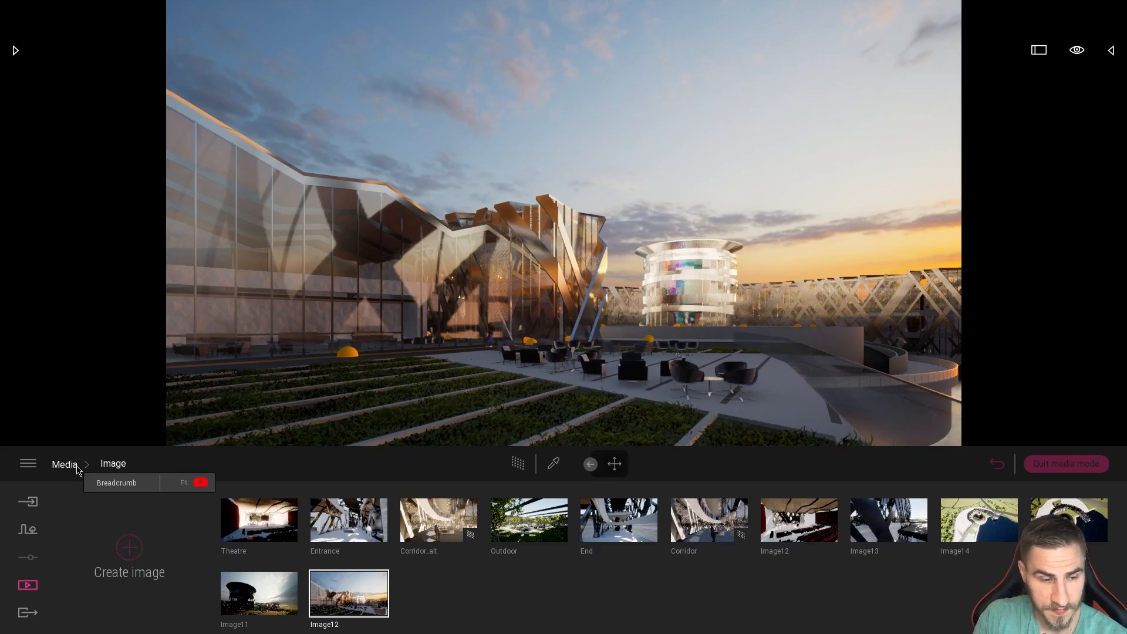
left_click(378, 626)
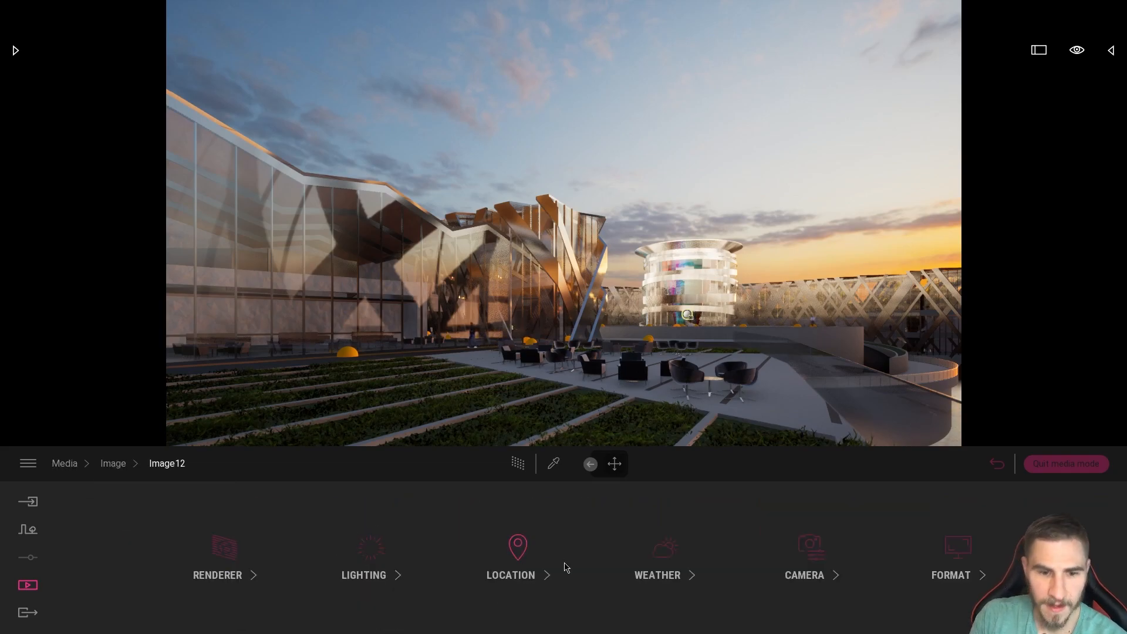
left_click(662, 548)
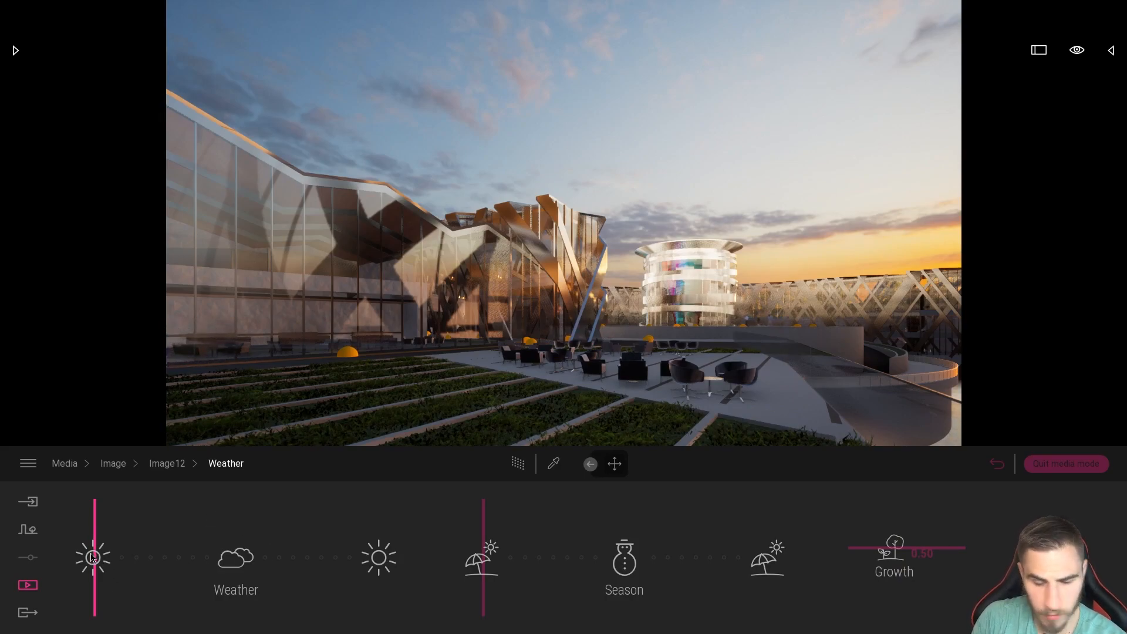
left_click_drag(93, 558, 75, 574)
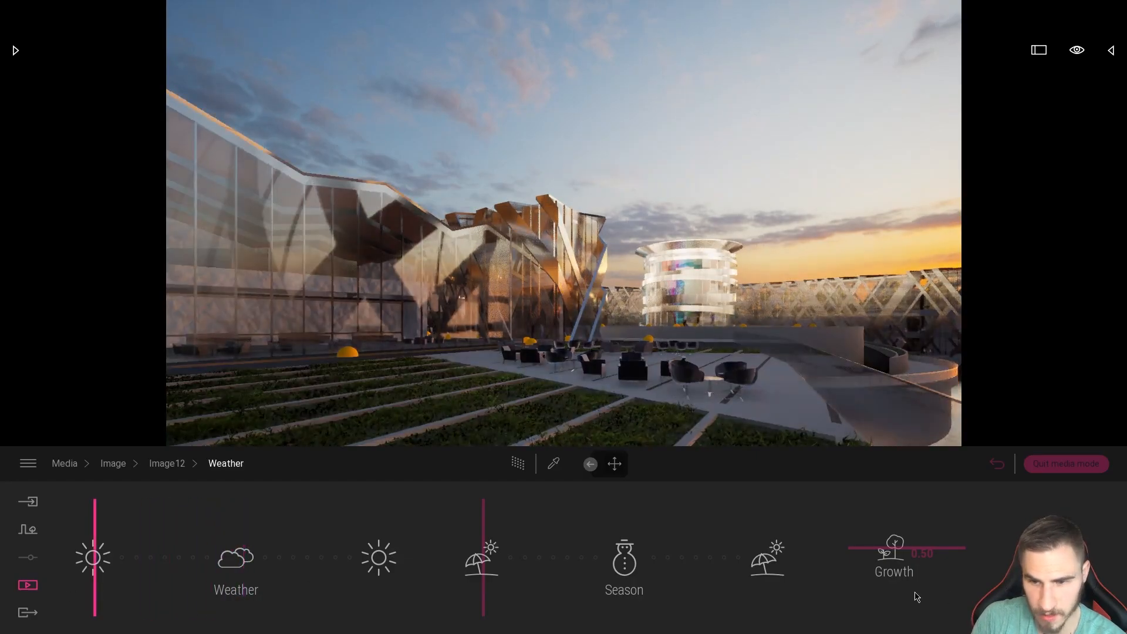
left_click(1045, 567)
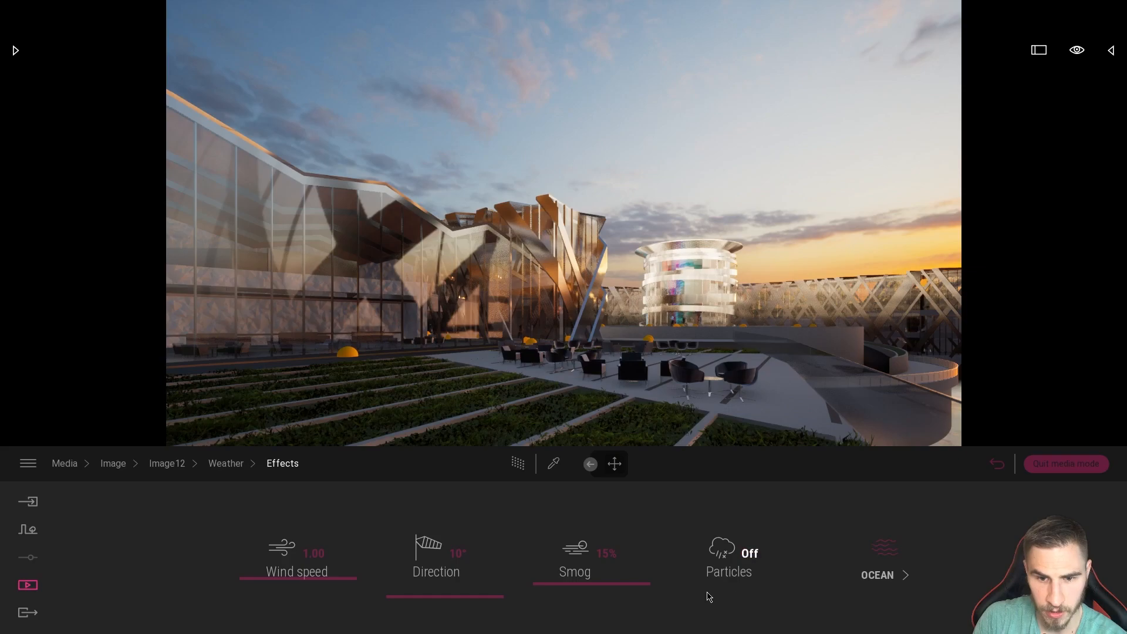
mouse_move(89, 567)
left_mouse_down()
mouse_move(246, 555)
mouse_move(214, 562)
mouse_move(259, 572)
mouse_move(204, 578)
mouse_move(246, 578)
mouse_move(228, 577)
mouse_move(263, 556)
mouse_move(244, 558)
mouse_move(377, 557)
mouse_move(279, 557)
mouse_move(221, 578)
mouse_move(166, 578)
mouse_move(243, 589)
mouse_move(281, 584)
mouse_move(94, 560)
left_mouse_up()
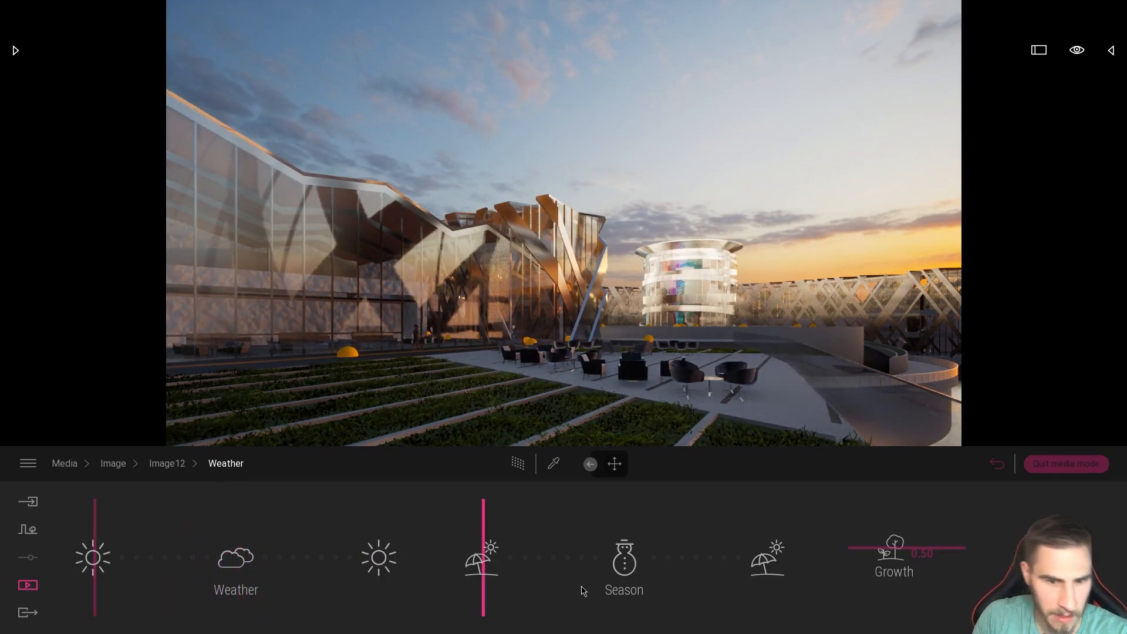
left_click_drag(484, 560, 387, 564)
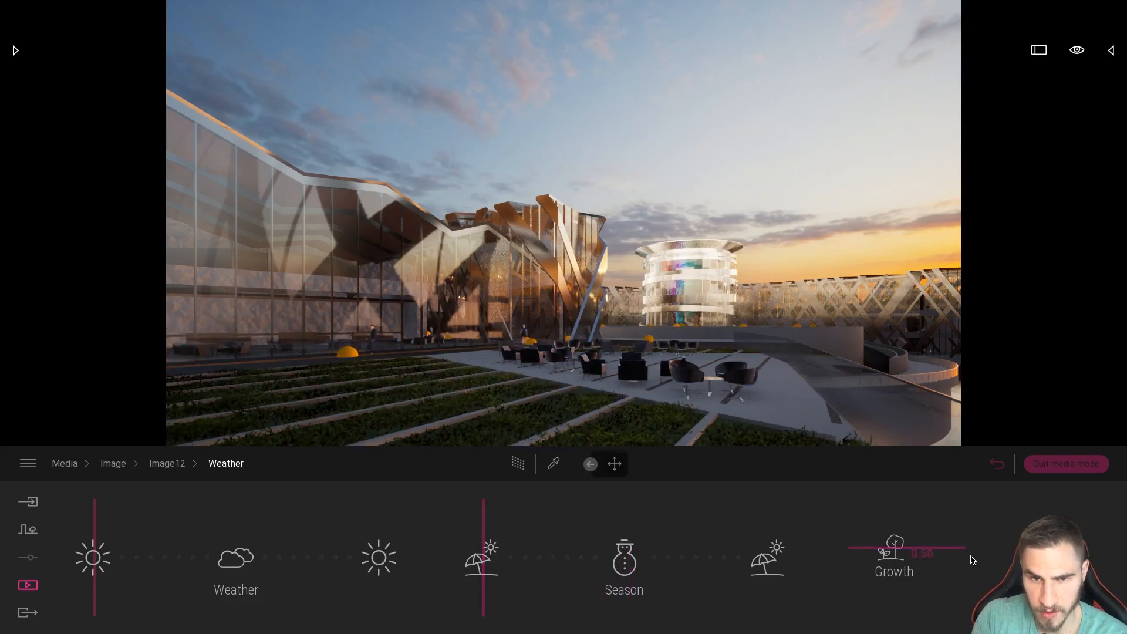
left_click_drag(94, 534, 84, 565)
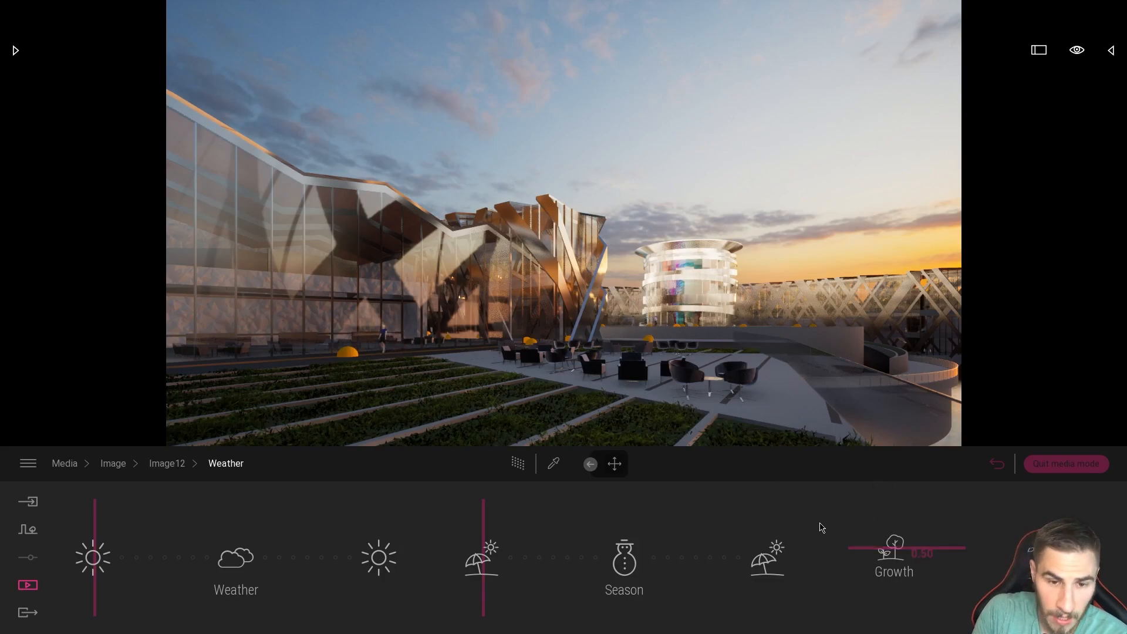
Reduce the smog to 0% in the weather effects and return to Image12's settings.
left_click(1047, 570)
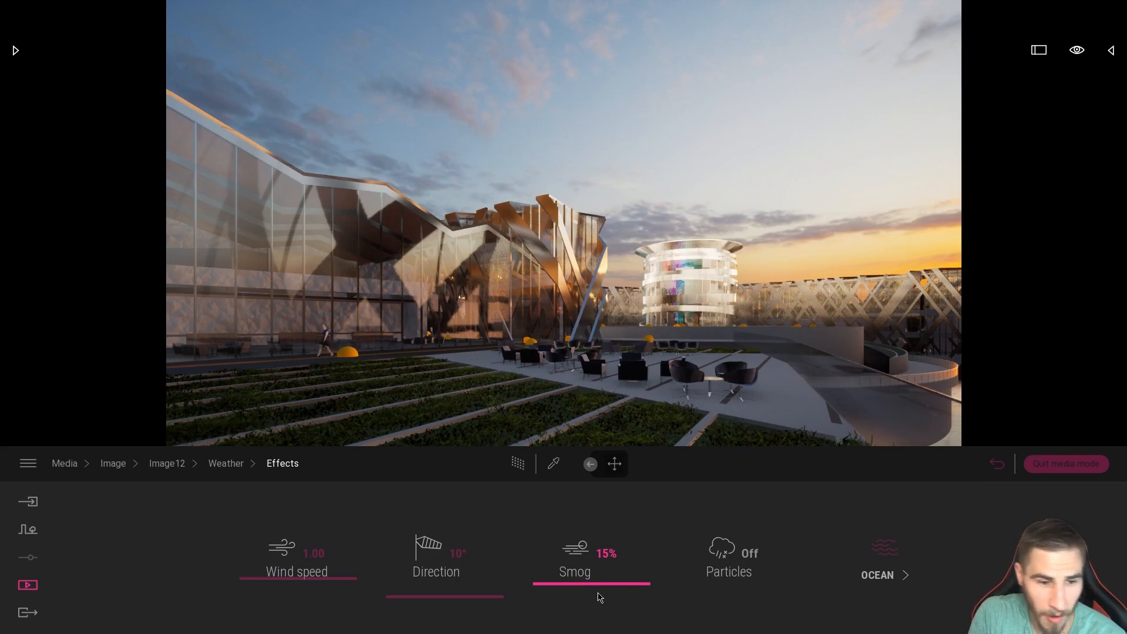
mouse_move(585, 595)
left_mouse_down()
mouse_move(577, 526)
mouse_move(574, 607)
left_mouse_up()
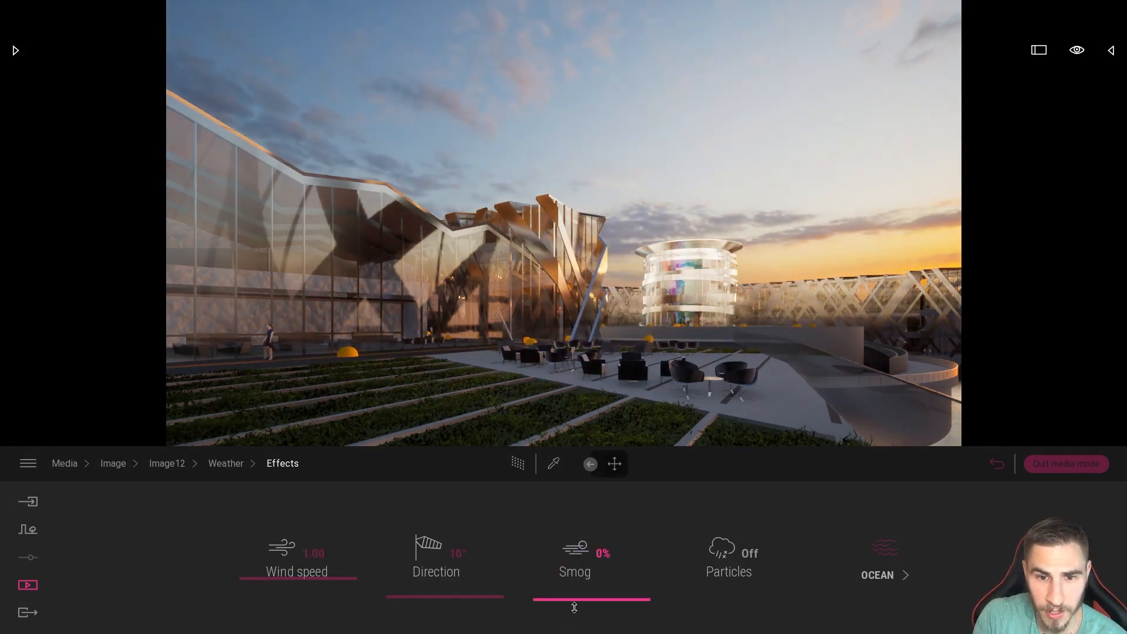
left_click(167, 463)
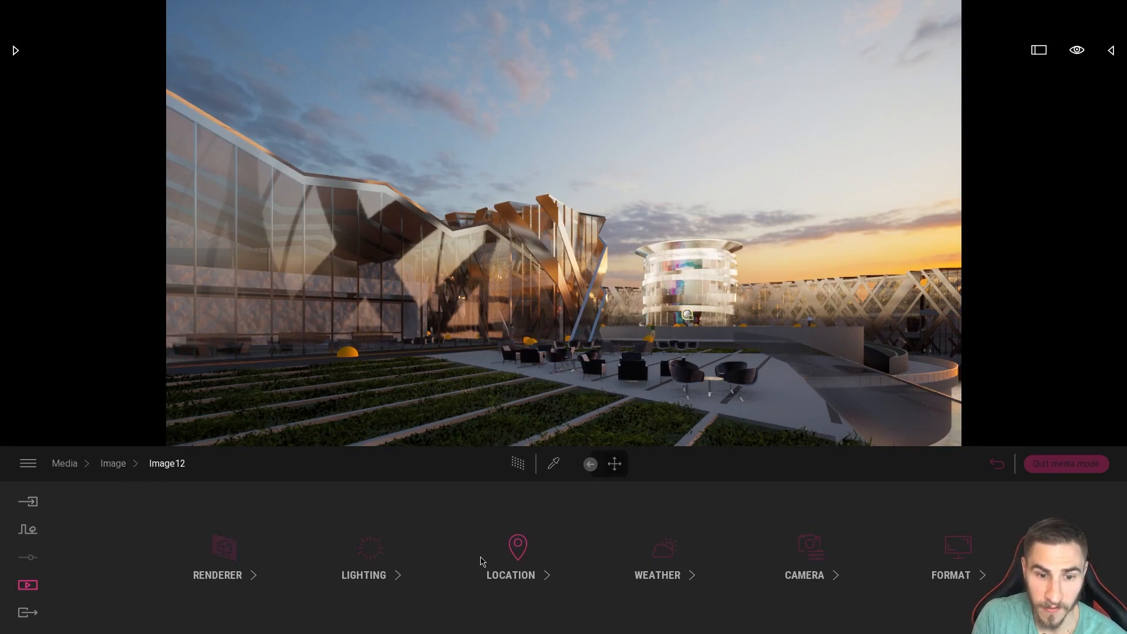
Reopen Image12's skydome options and browse the Low Sun library's Clear and Overcast skydomes.
left_click(366, 548)
left_click(273, 610)
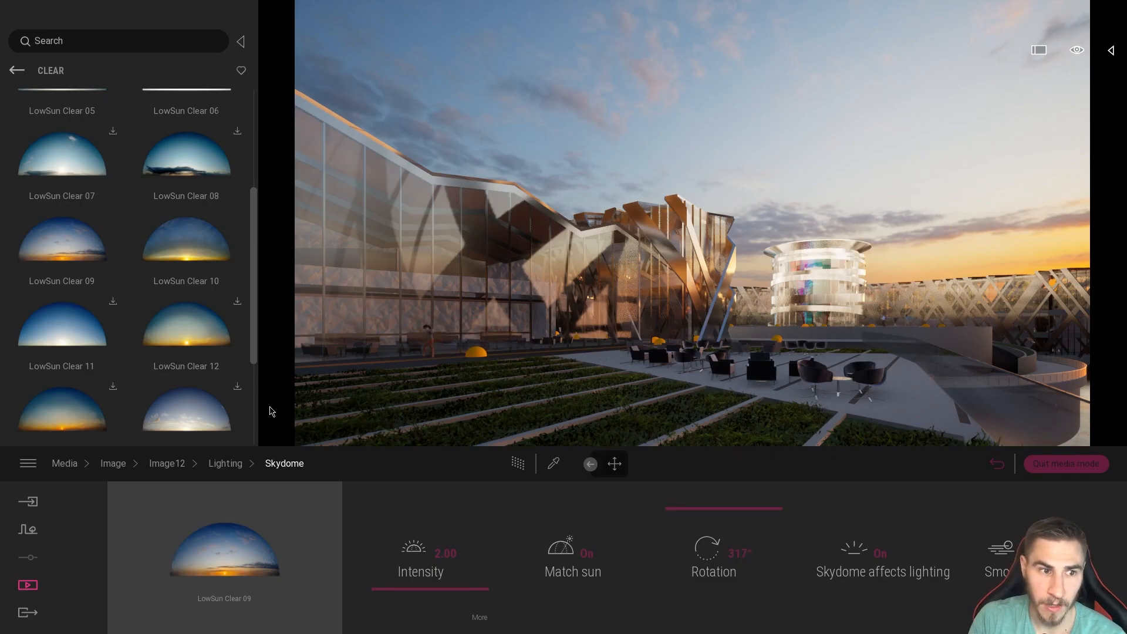
scroll(176, 215, "down", 3)
scroll(202, 205, "up", 3)
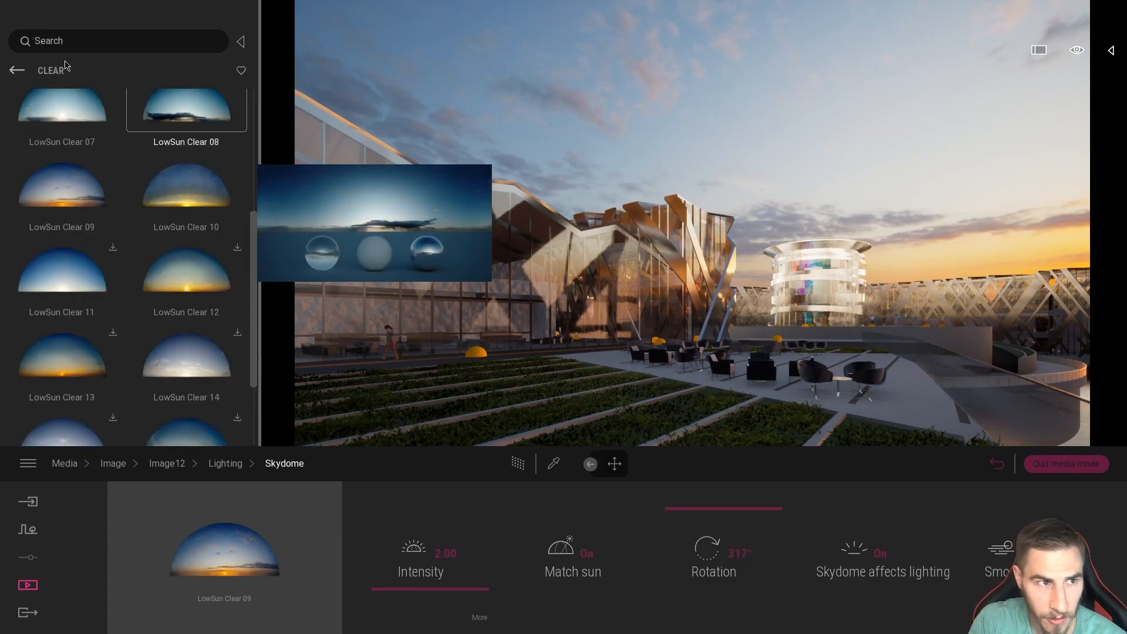
left_click(17, 71)
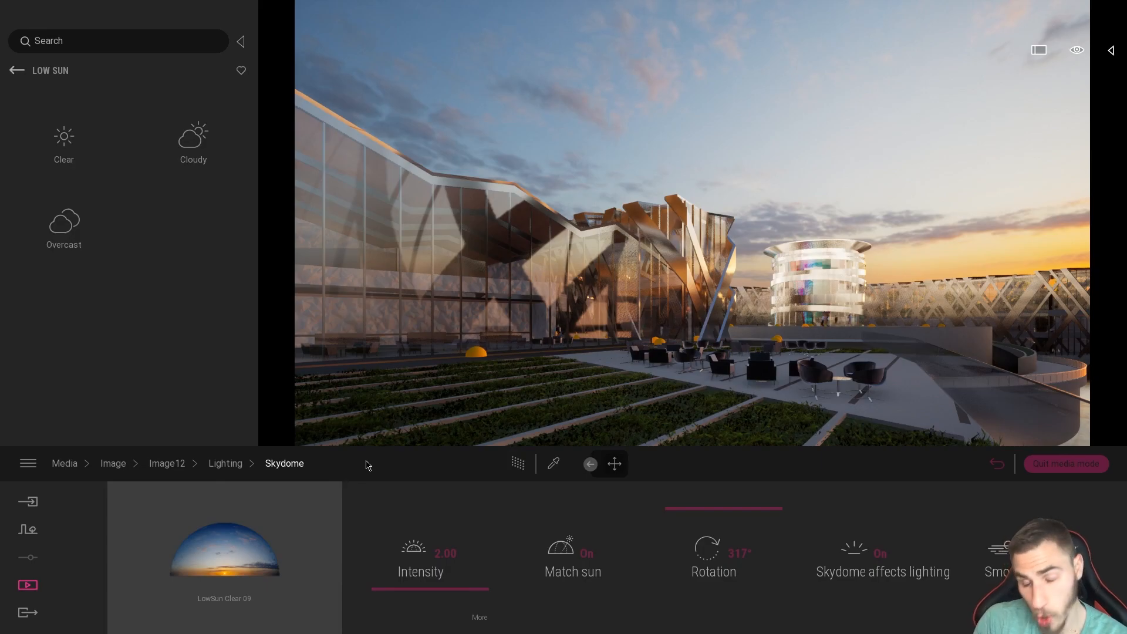
left_click(63, 230)
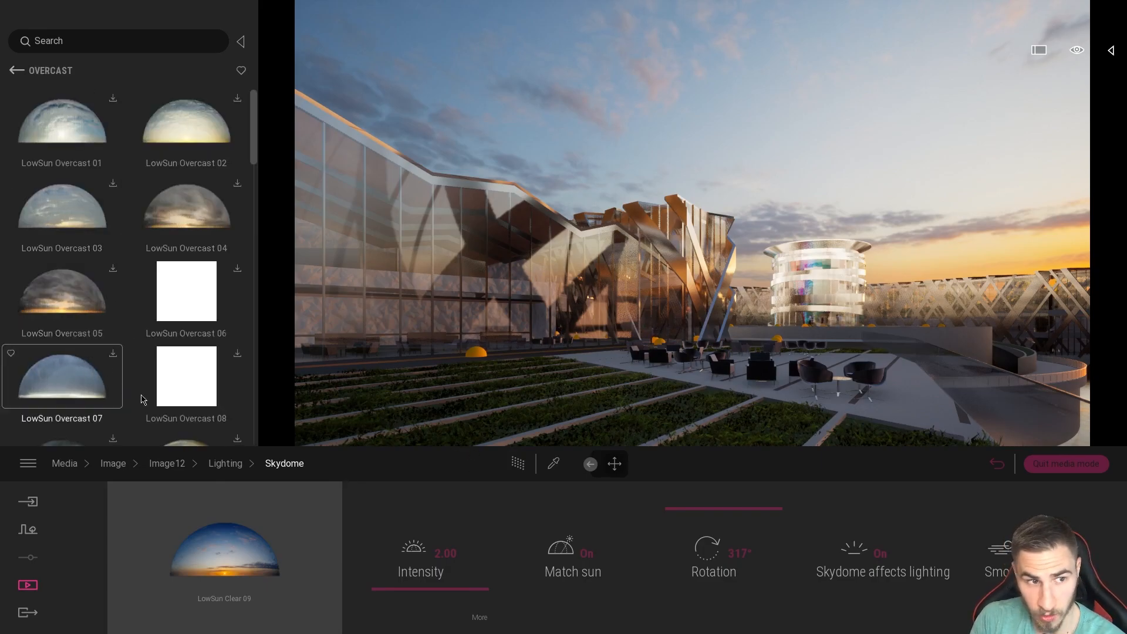
scroll(139, 156, "down", 3)
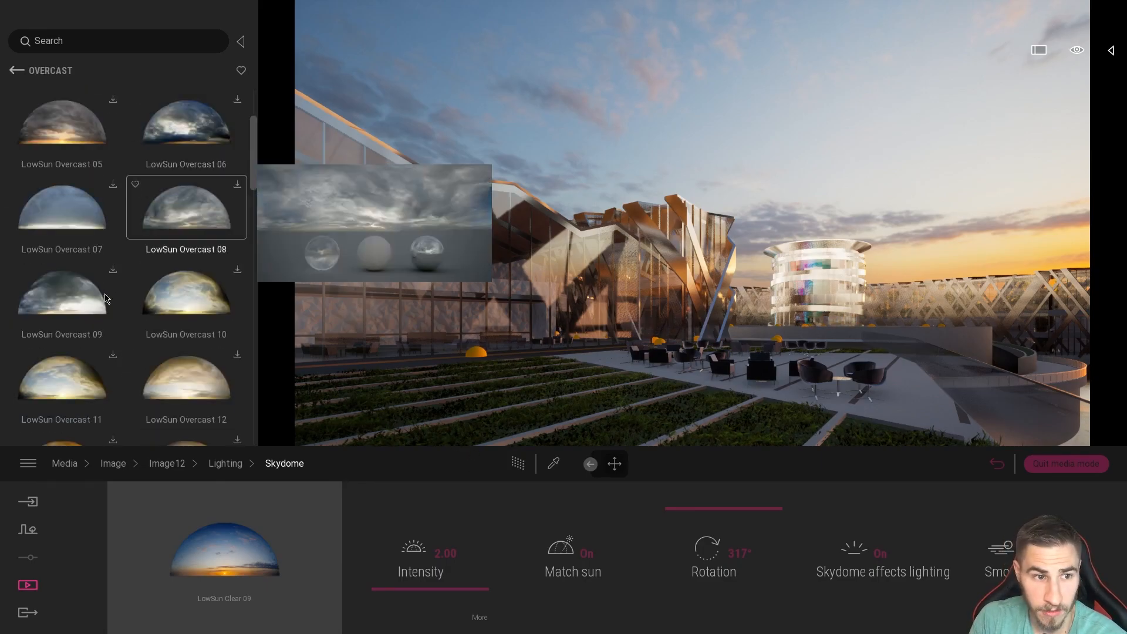
left_click(16, 70)
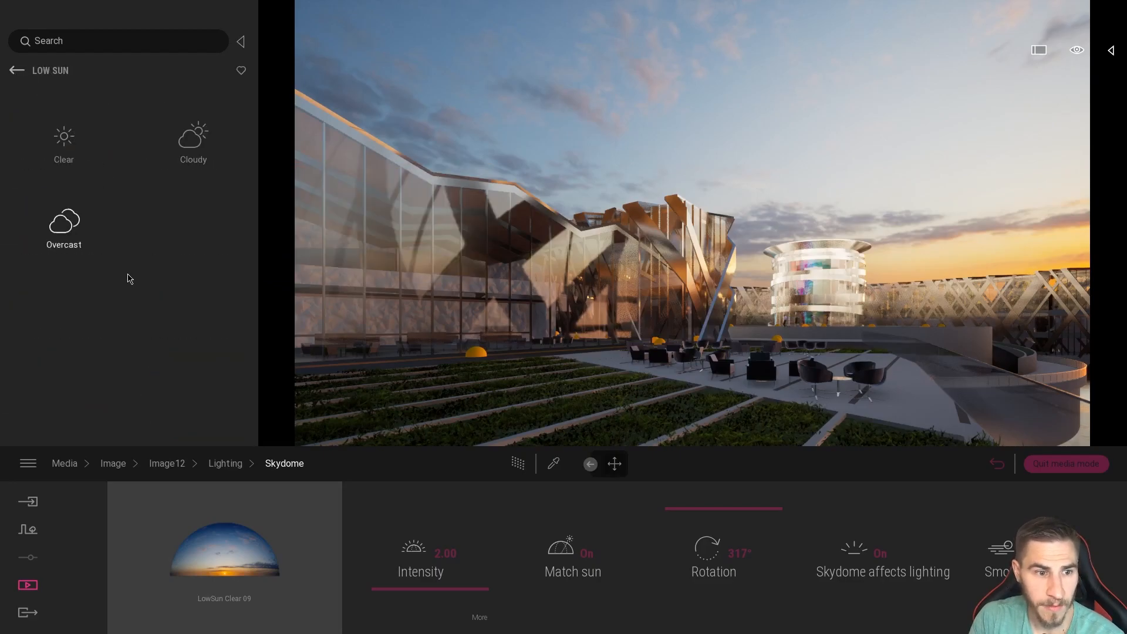